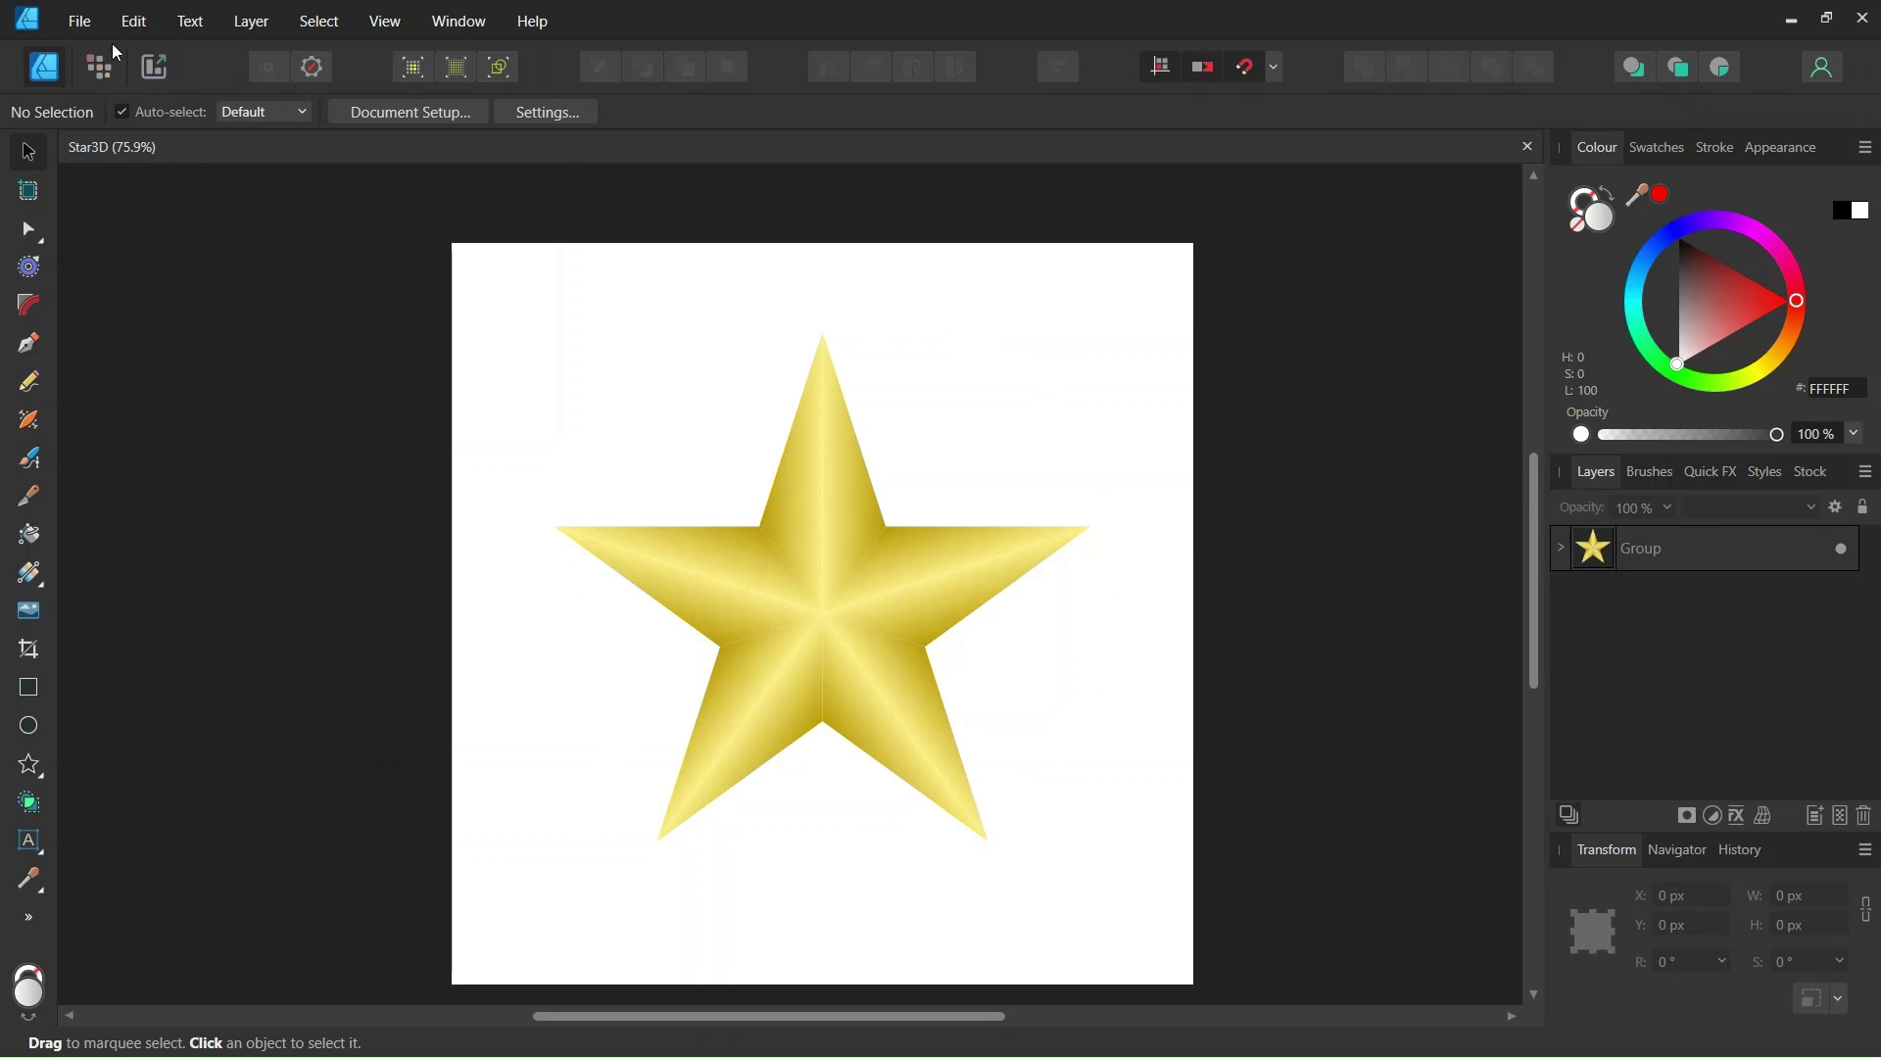
- Set up a new 1000 × 1000 px document in pixels with page margins turned off
{"action": "left_click", "coordinate": [80, 21]}
{"action": "key", "text": "Escape"}
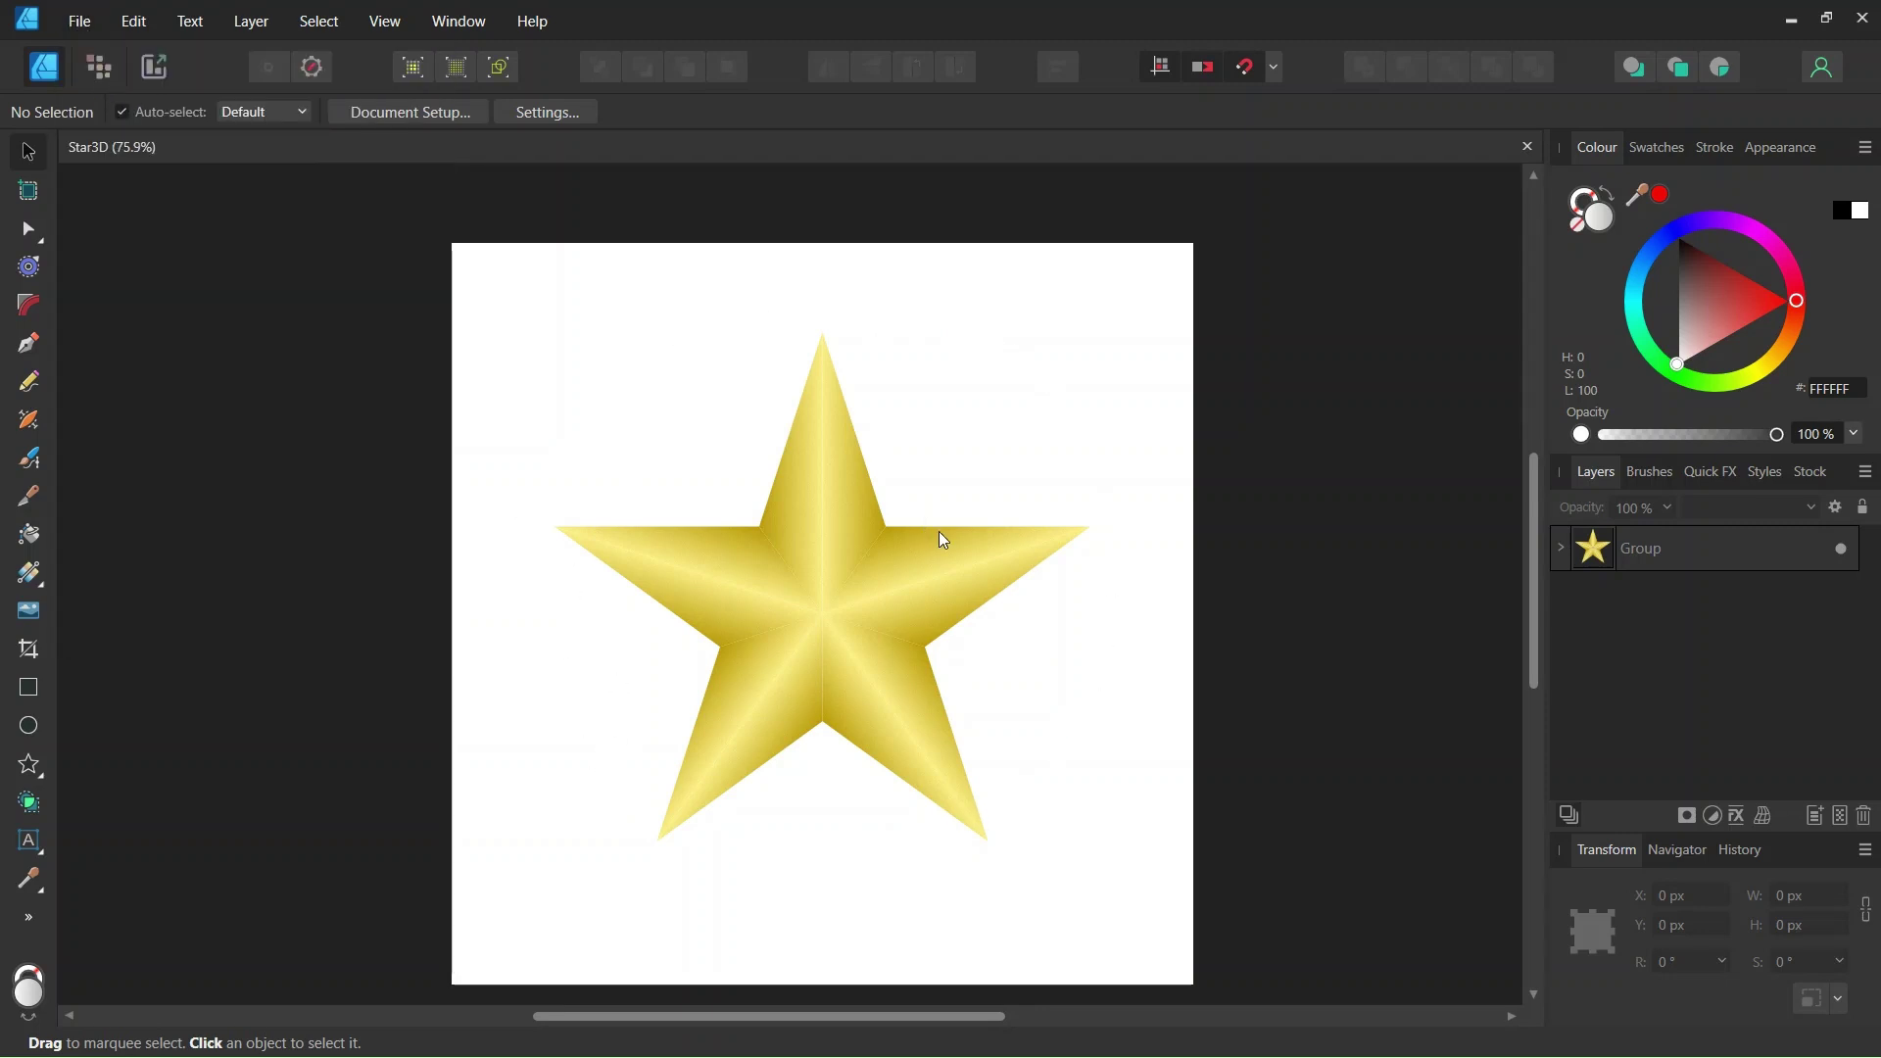
{"action": "key", "text": "ctrl+n"}
{"action": "left_click", "coordinate": [1160, 702]}
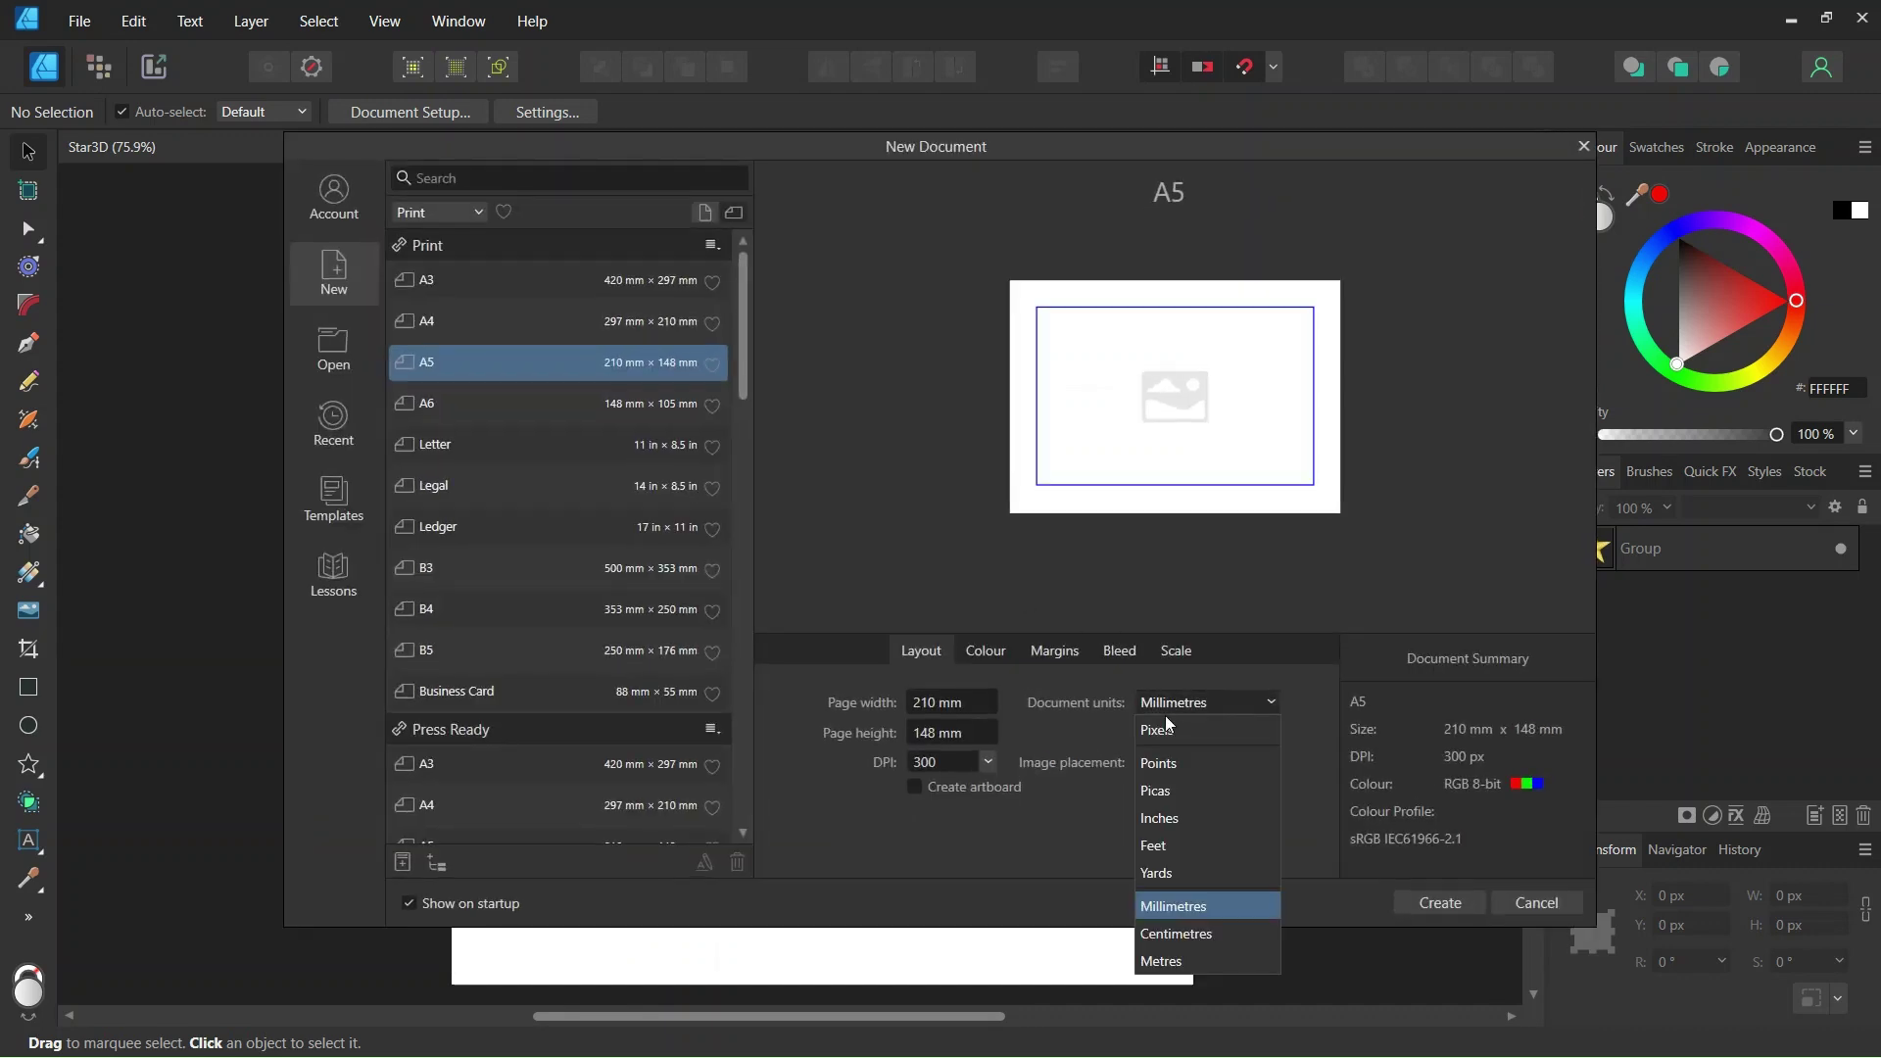
{"action": "left_click", "coordinate": [1137, 733]}
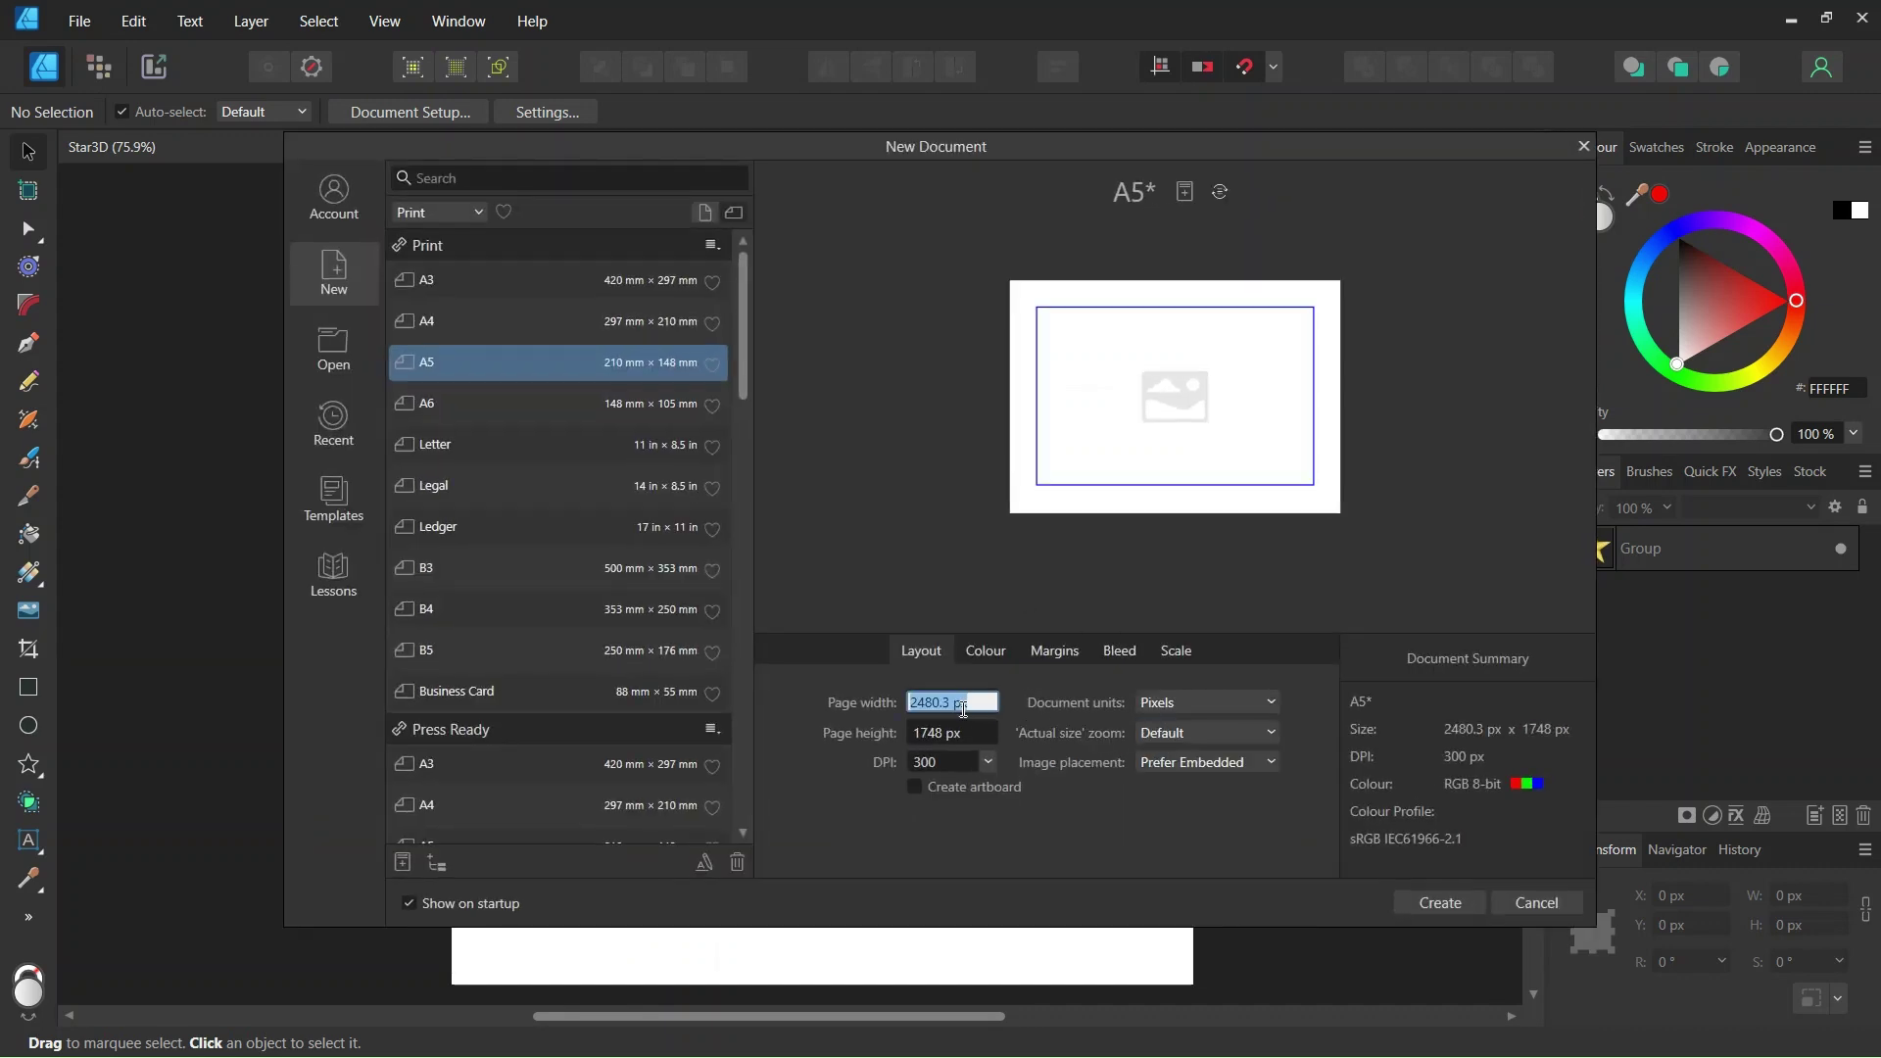
{"action": "type", "text": "1000"}
{"action": "key", "text": "Tab"}
{"action": "type", "text": "10"}
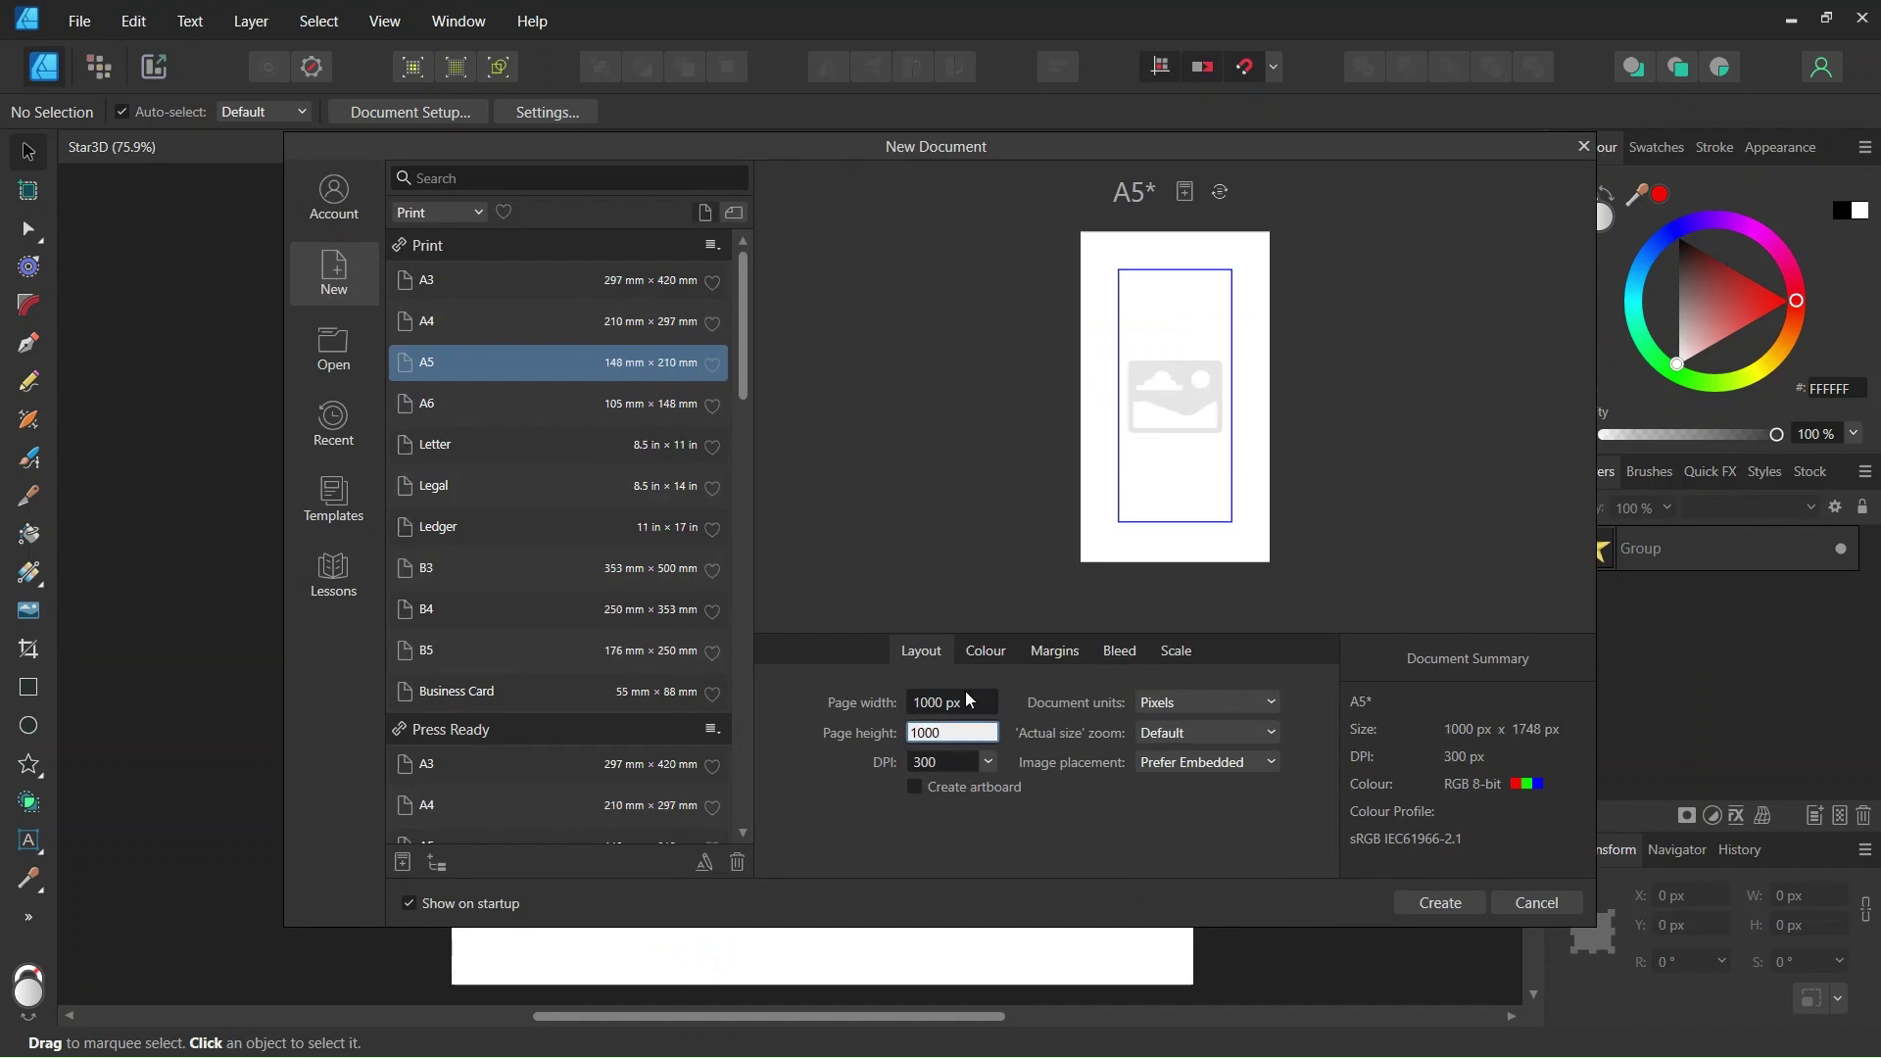
{"action": "left_click", "coordinate": [1055, 649]}
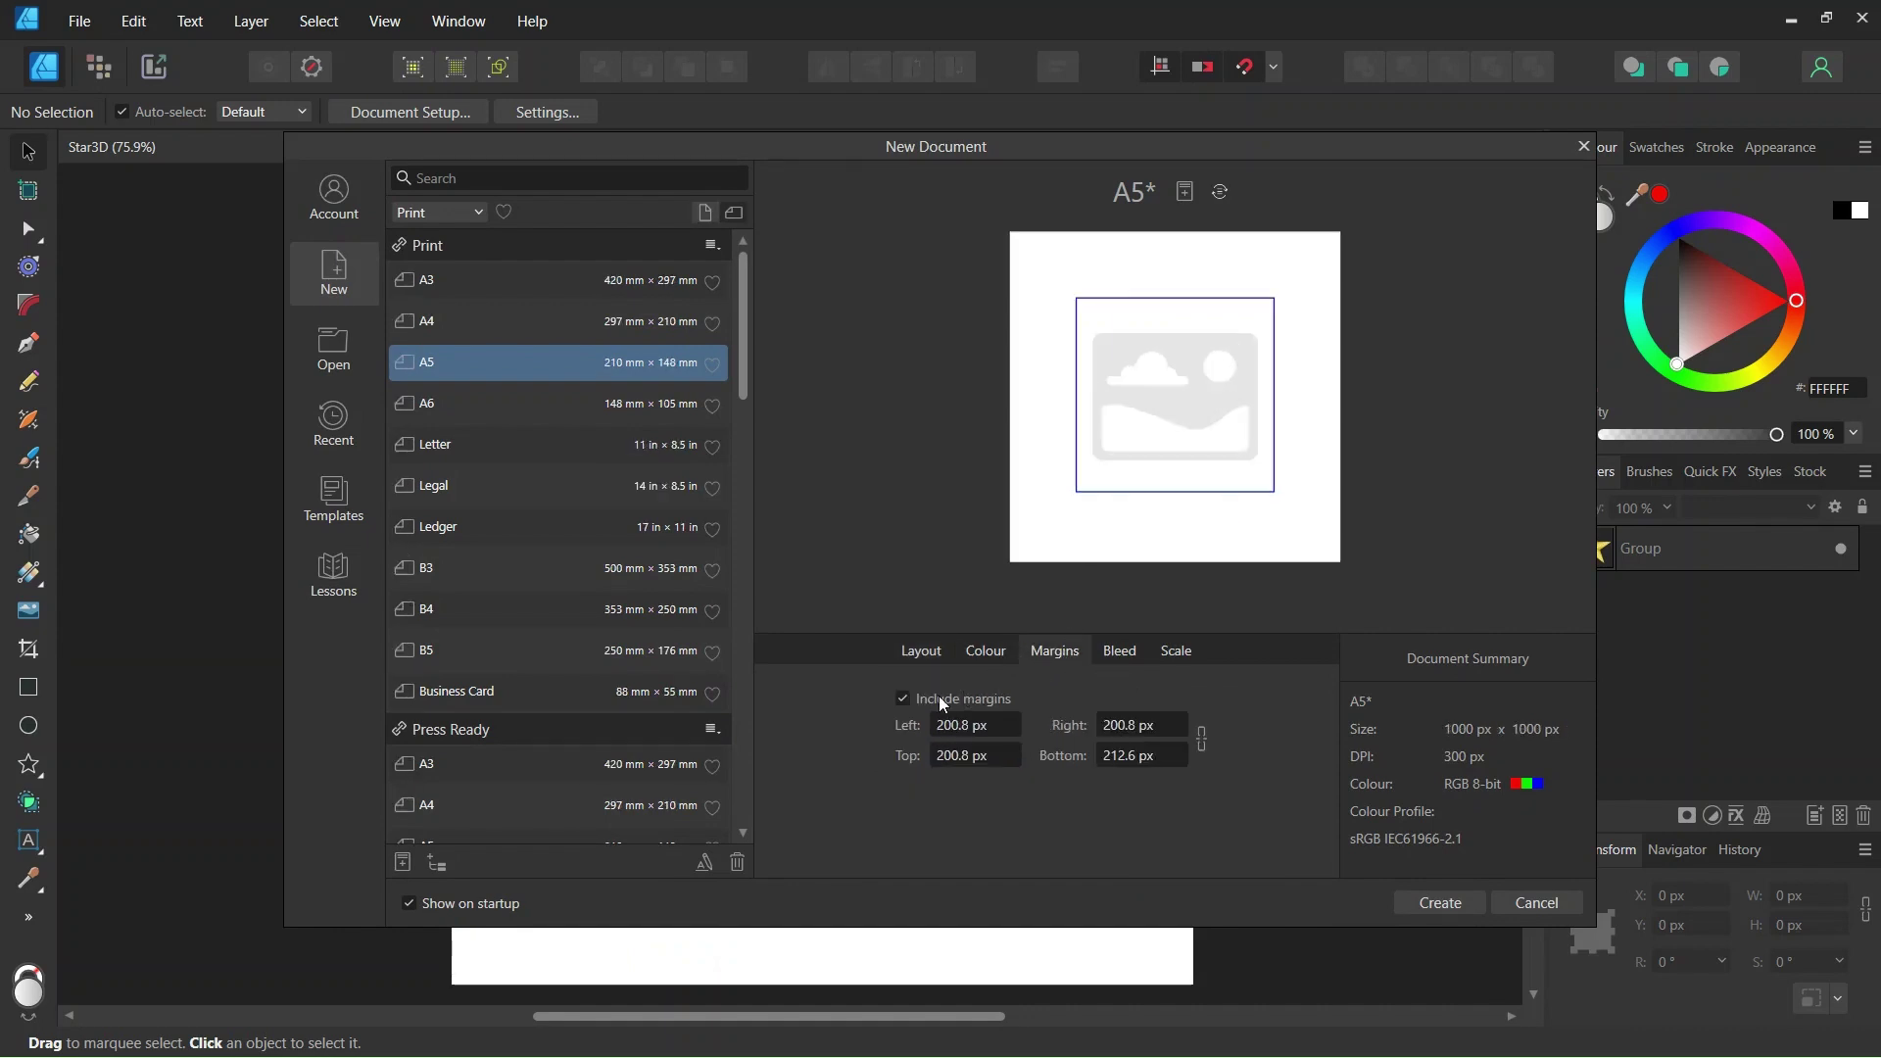
{"action": "left_click", "coordinate": [903, 701]}
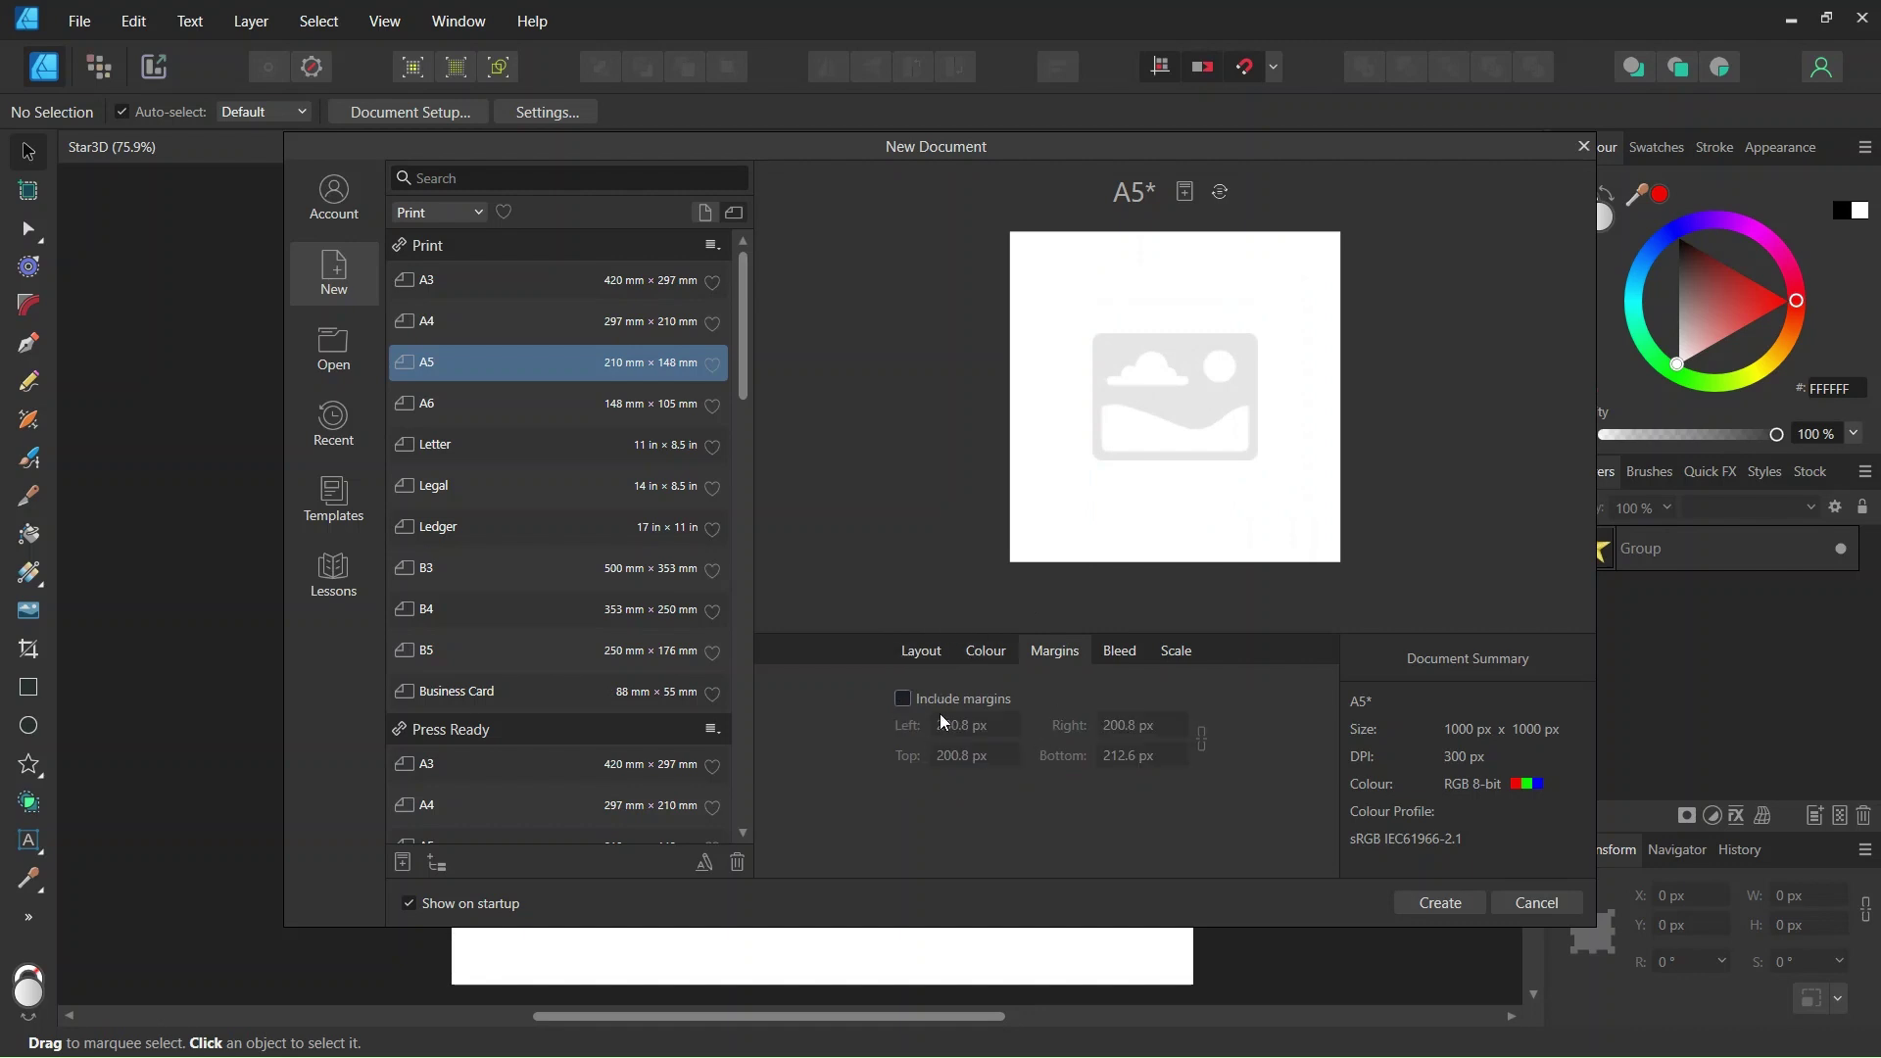
{"action": "left_click", "coordinate": [1436, 907]}
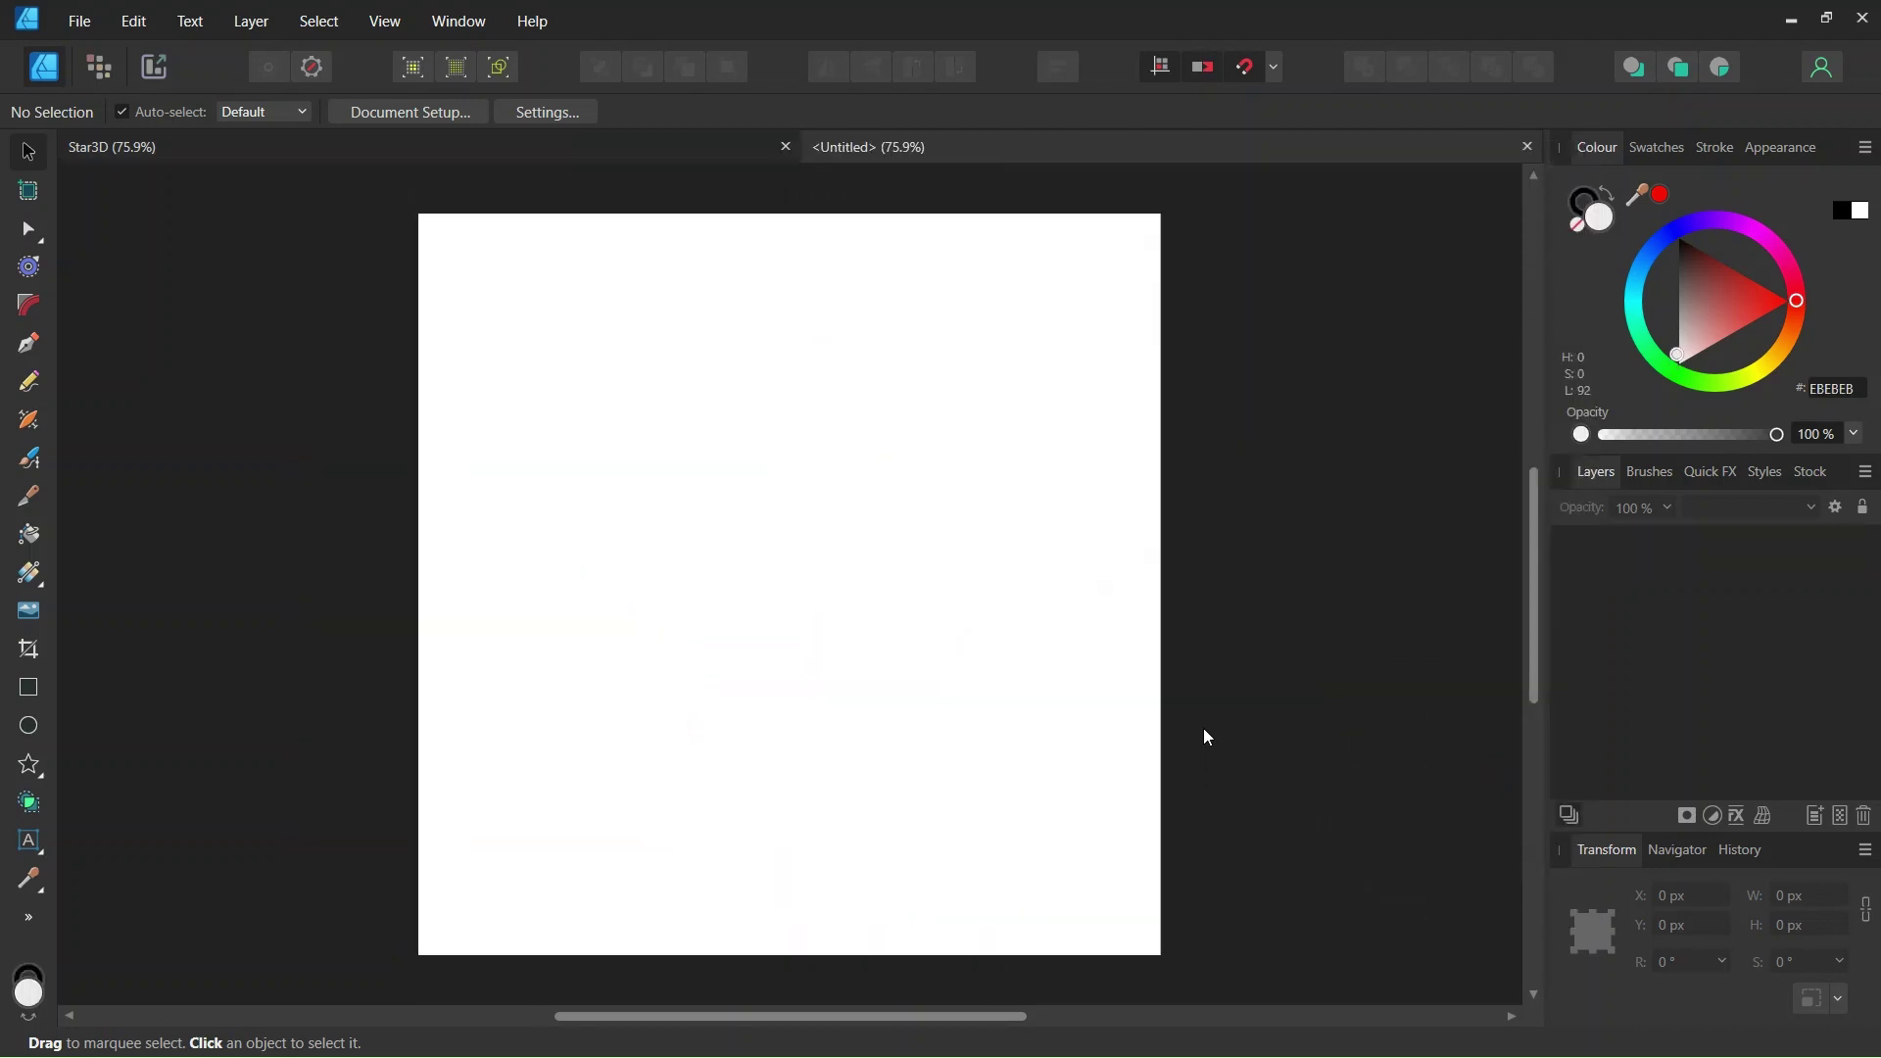
{"action": "left_click", "coordinate": [1276, 67]}
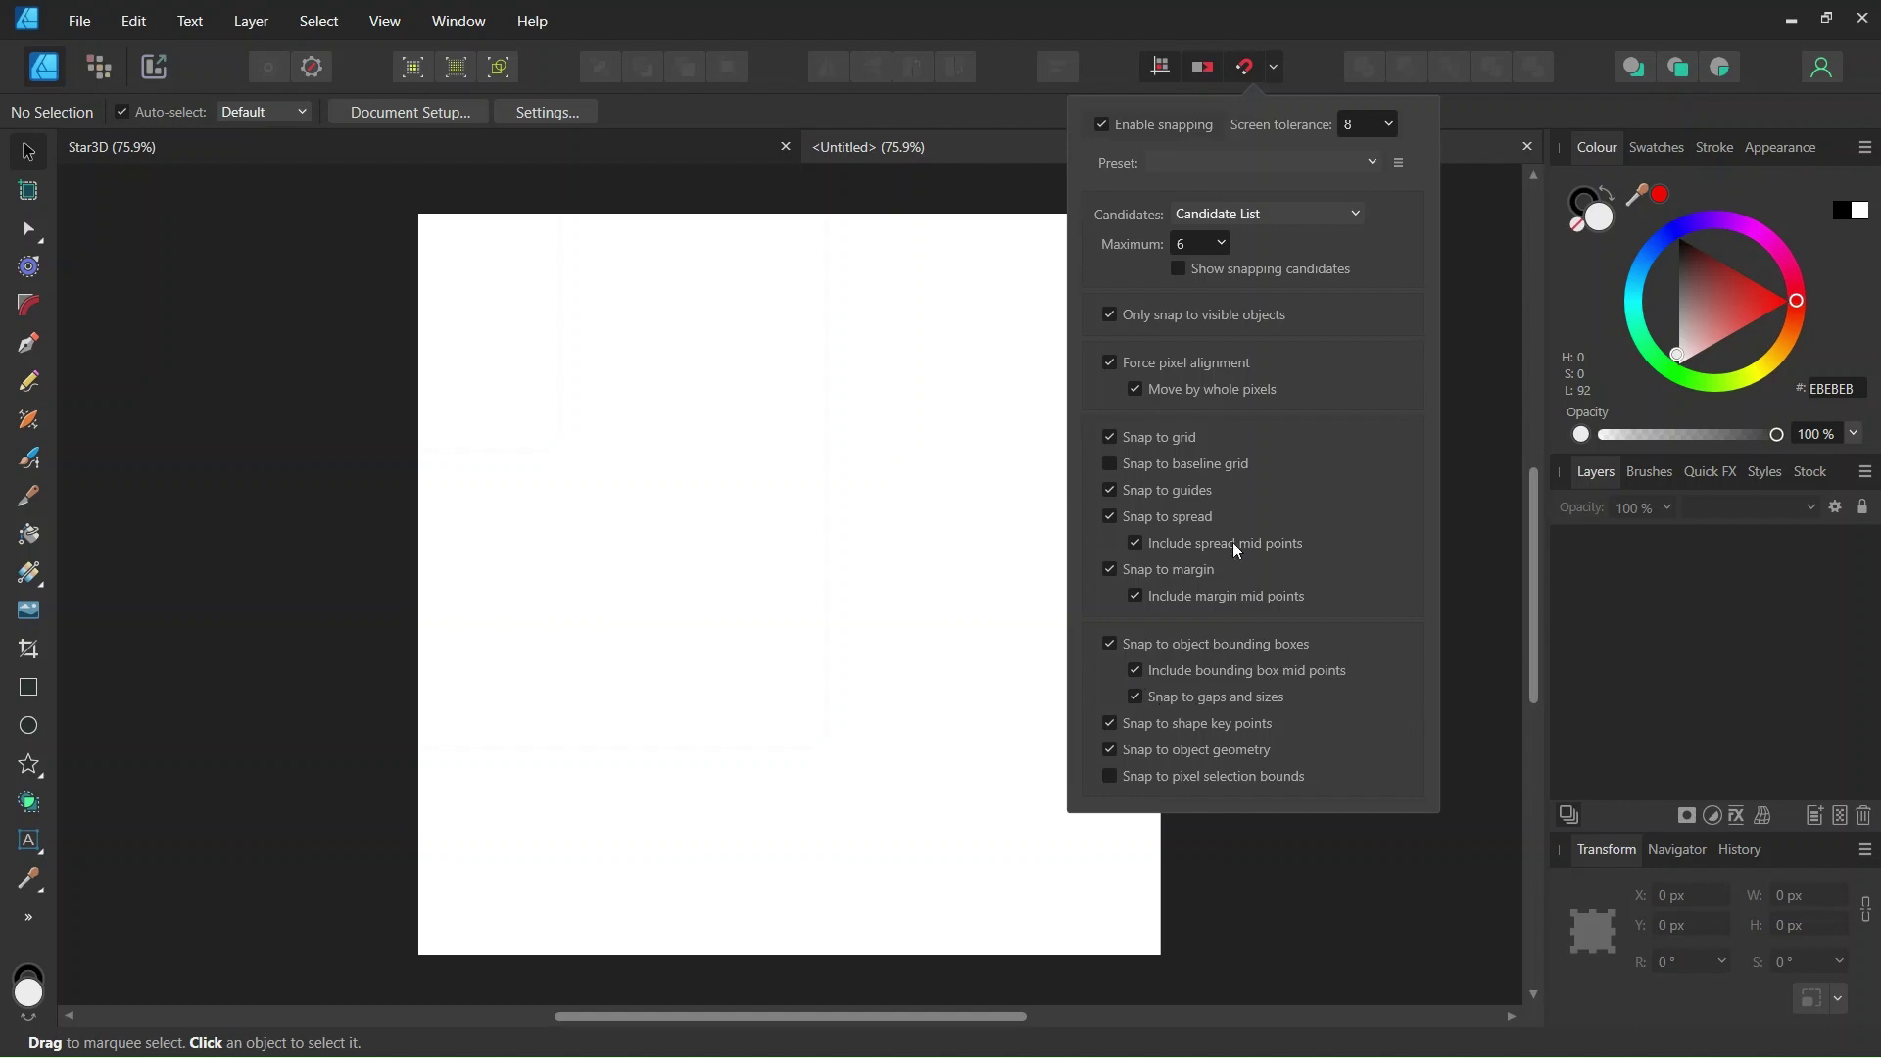
{"action": "left_click", "coordinate": [859, 592]}
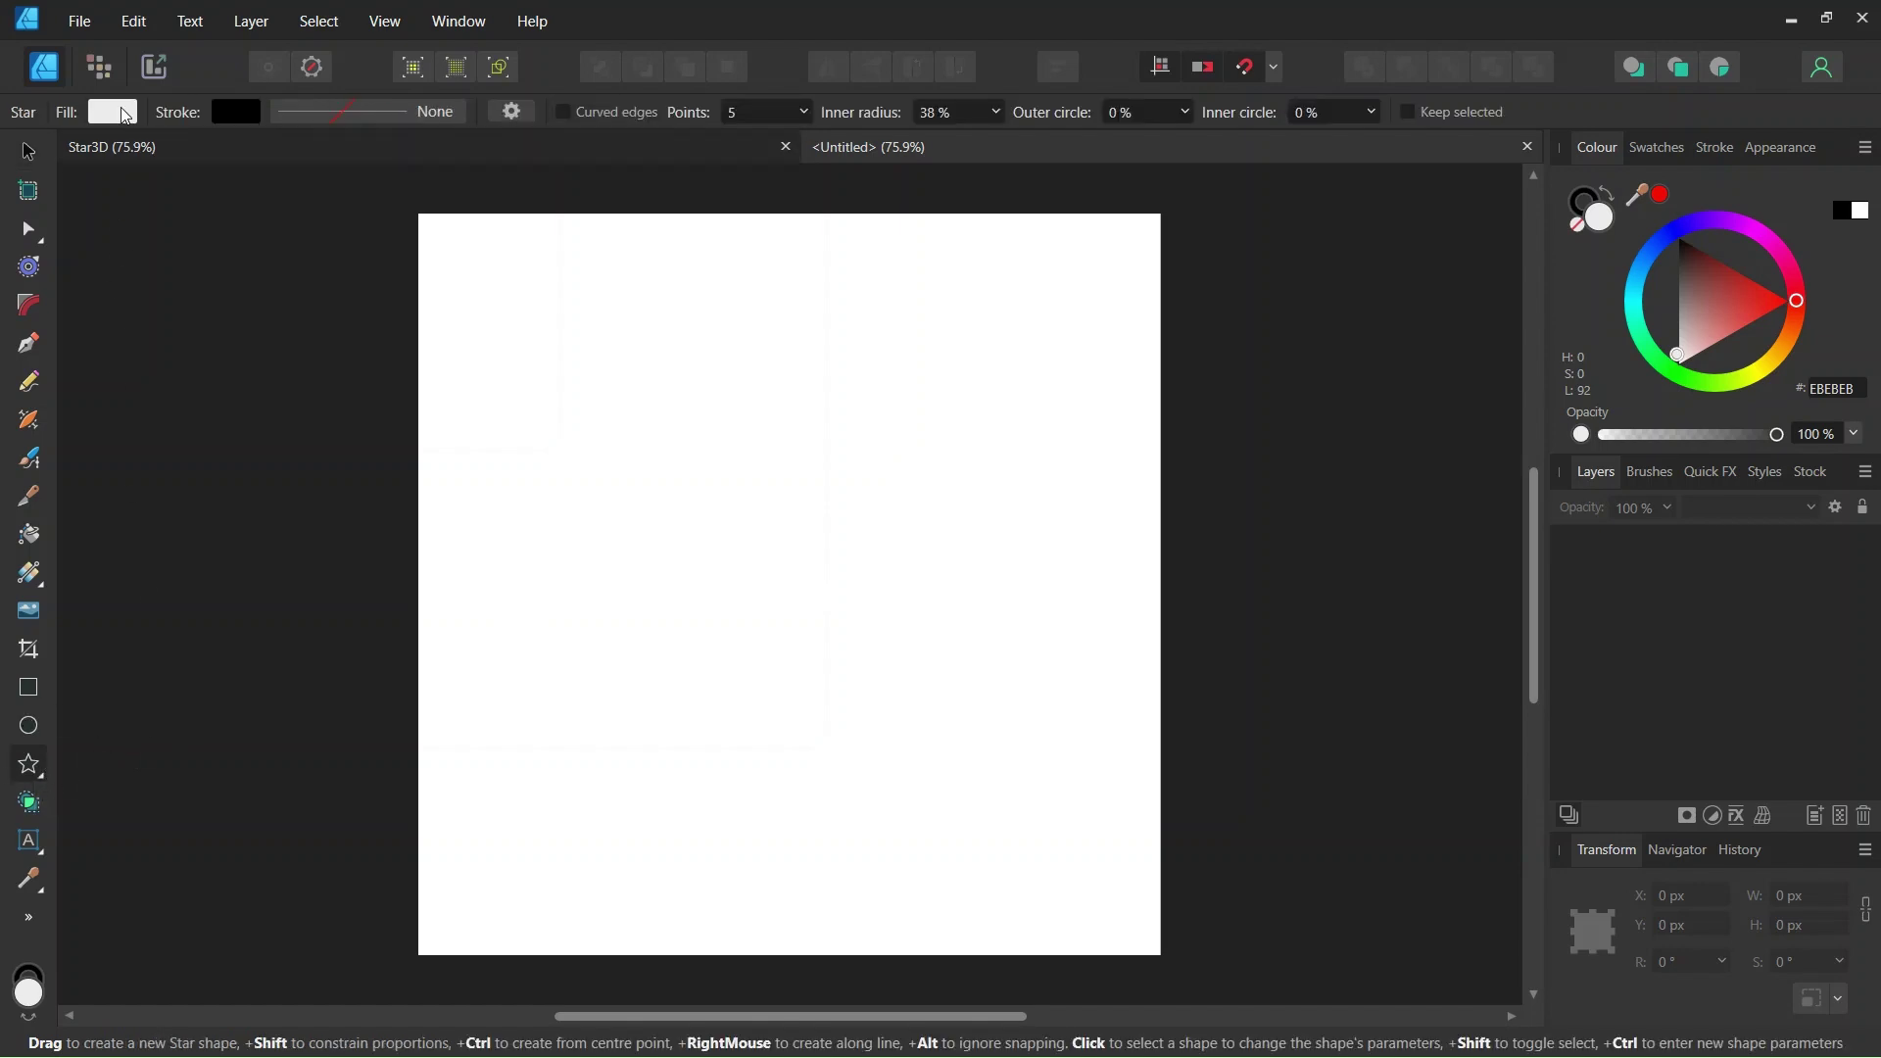
- Set the Star Tool's fill and stroke to None
{"action": "left_click", "coordinate": [123, 113]}
{"action": "left_click", "coordinate": [381, 164]}
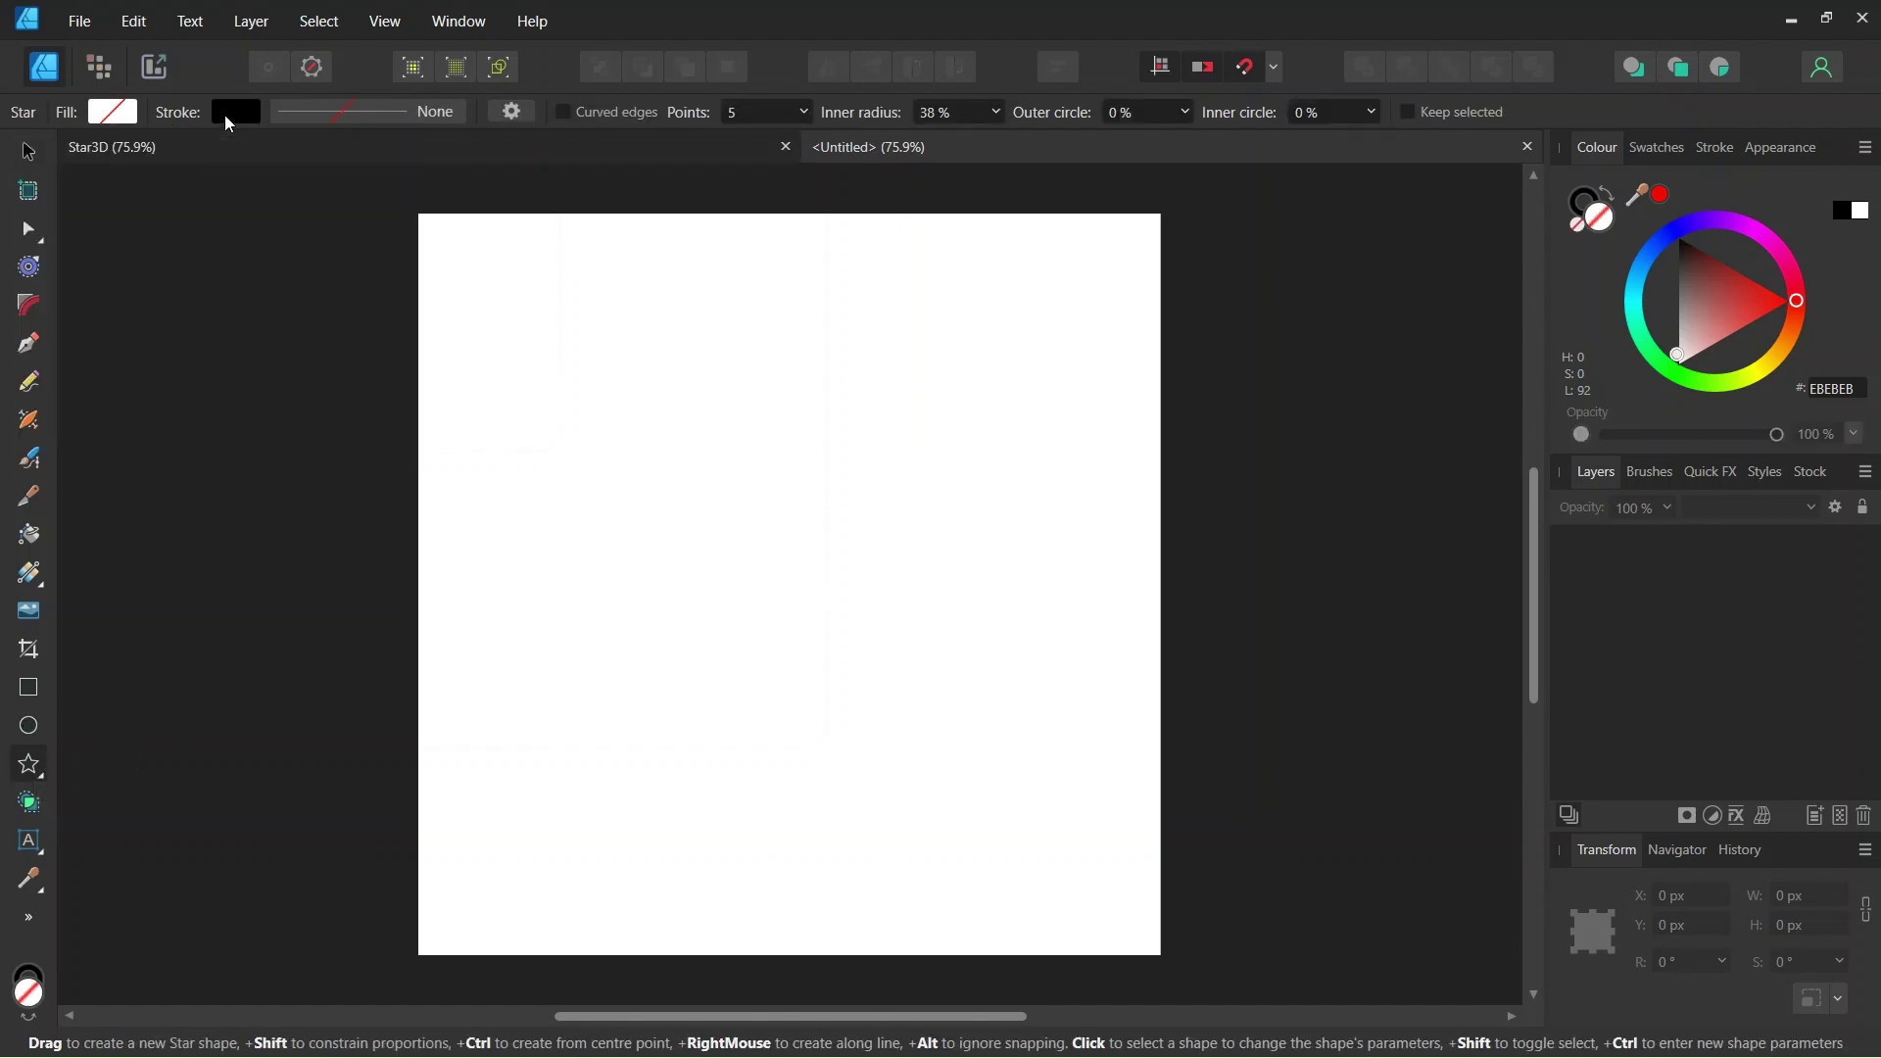
{"action": "left_click", "coordinate": [233, 114]}
{"action": "left_click", "coordinate": [413, 160]}
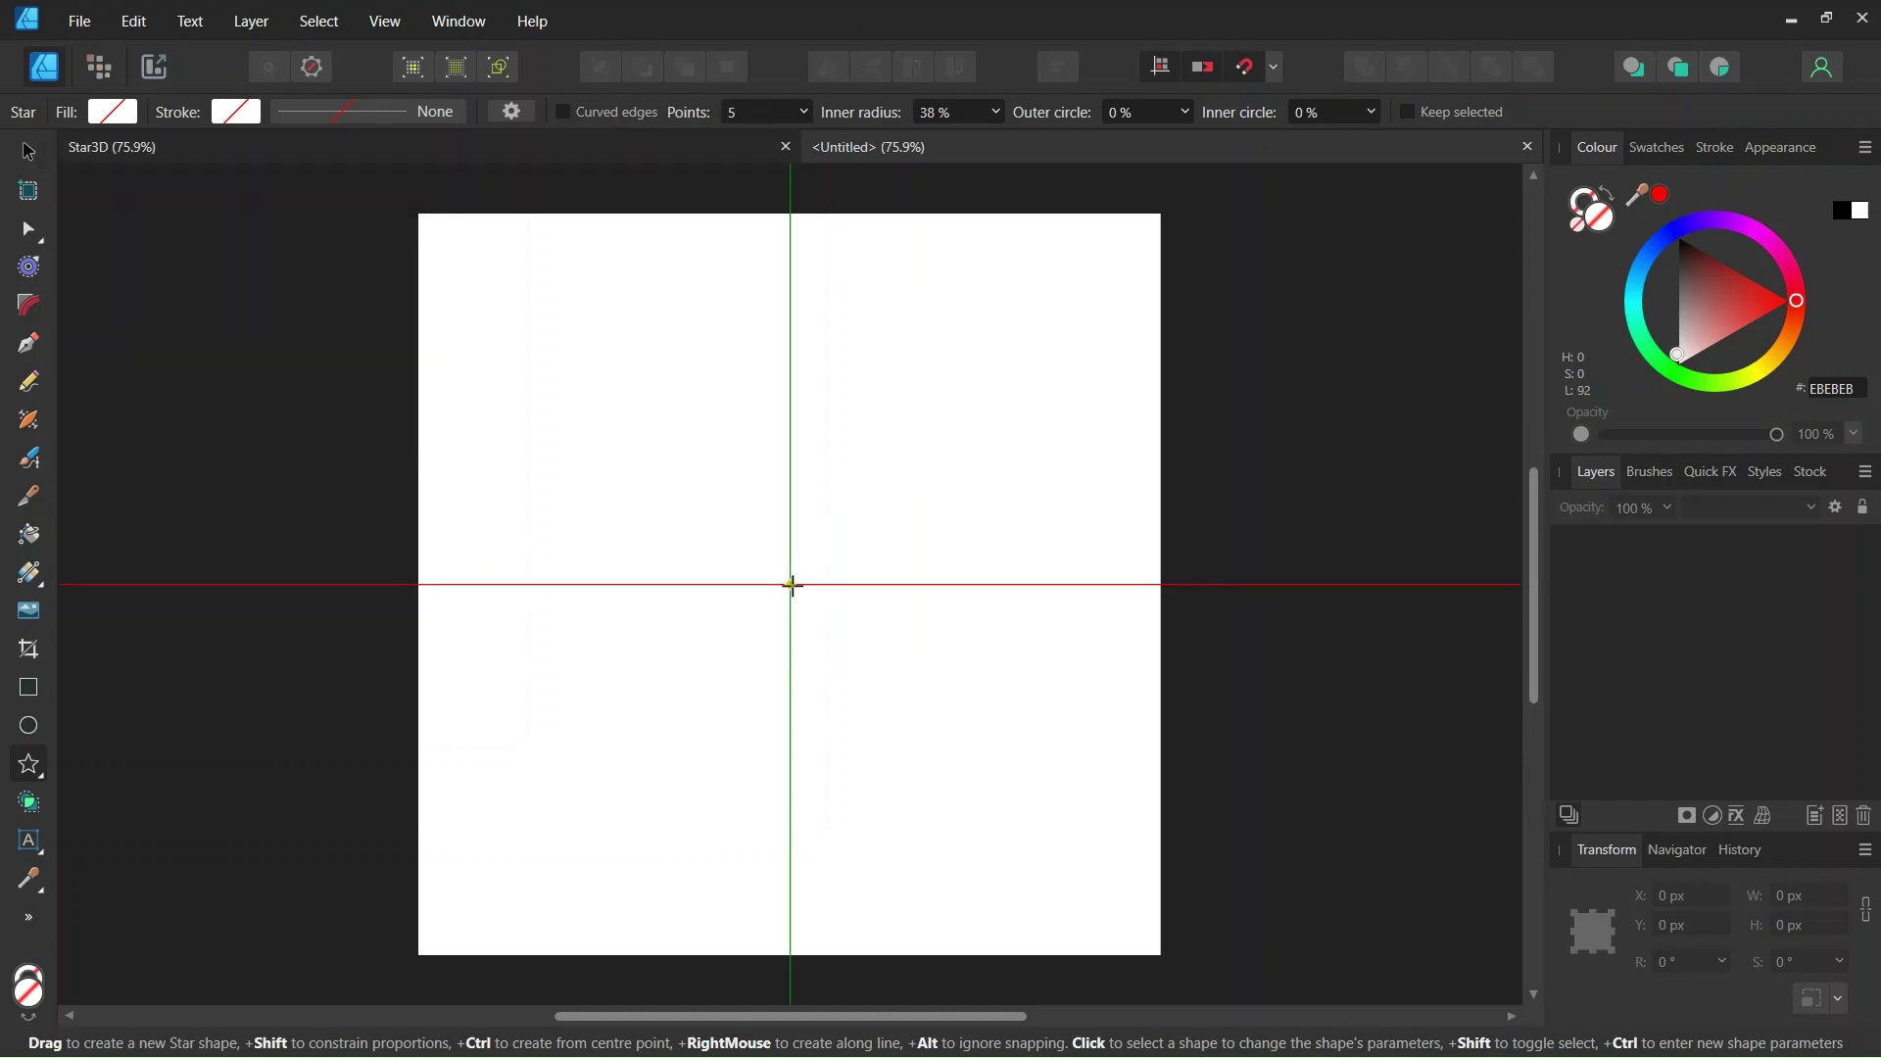
- Drag a 710 × 710 px five-pointed star from the page centre and select it
{"action": "left_click", "coordinate": [791, 588]}
{"action": "left_click_drag", "start_coordinate": [792, 586], "coordinate": [1086, 815]}
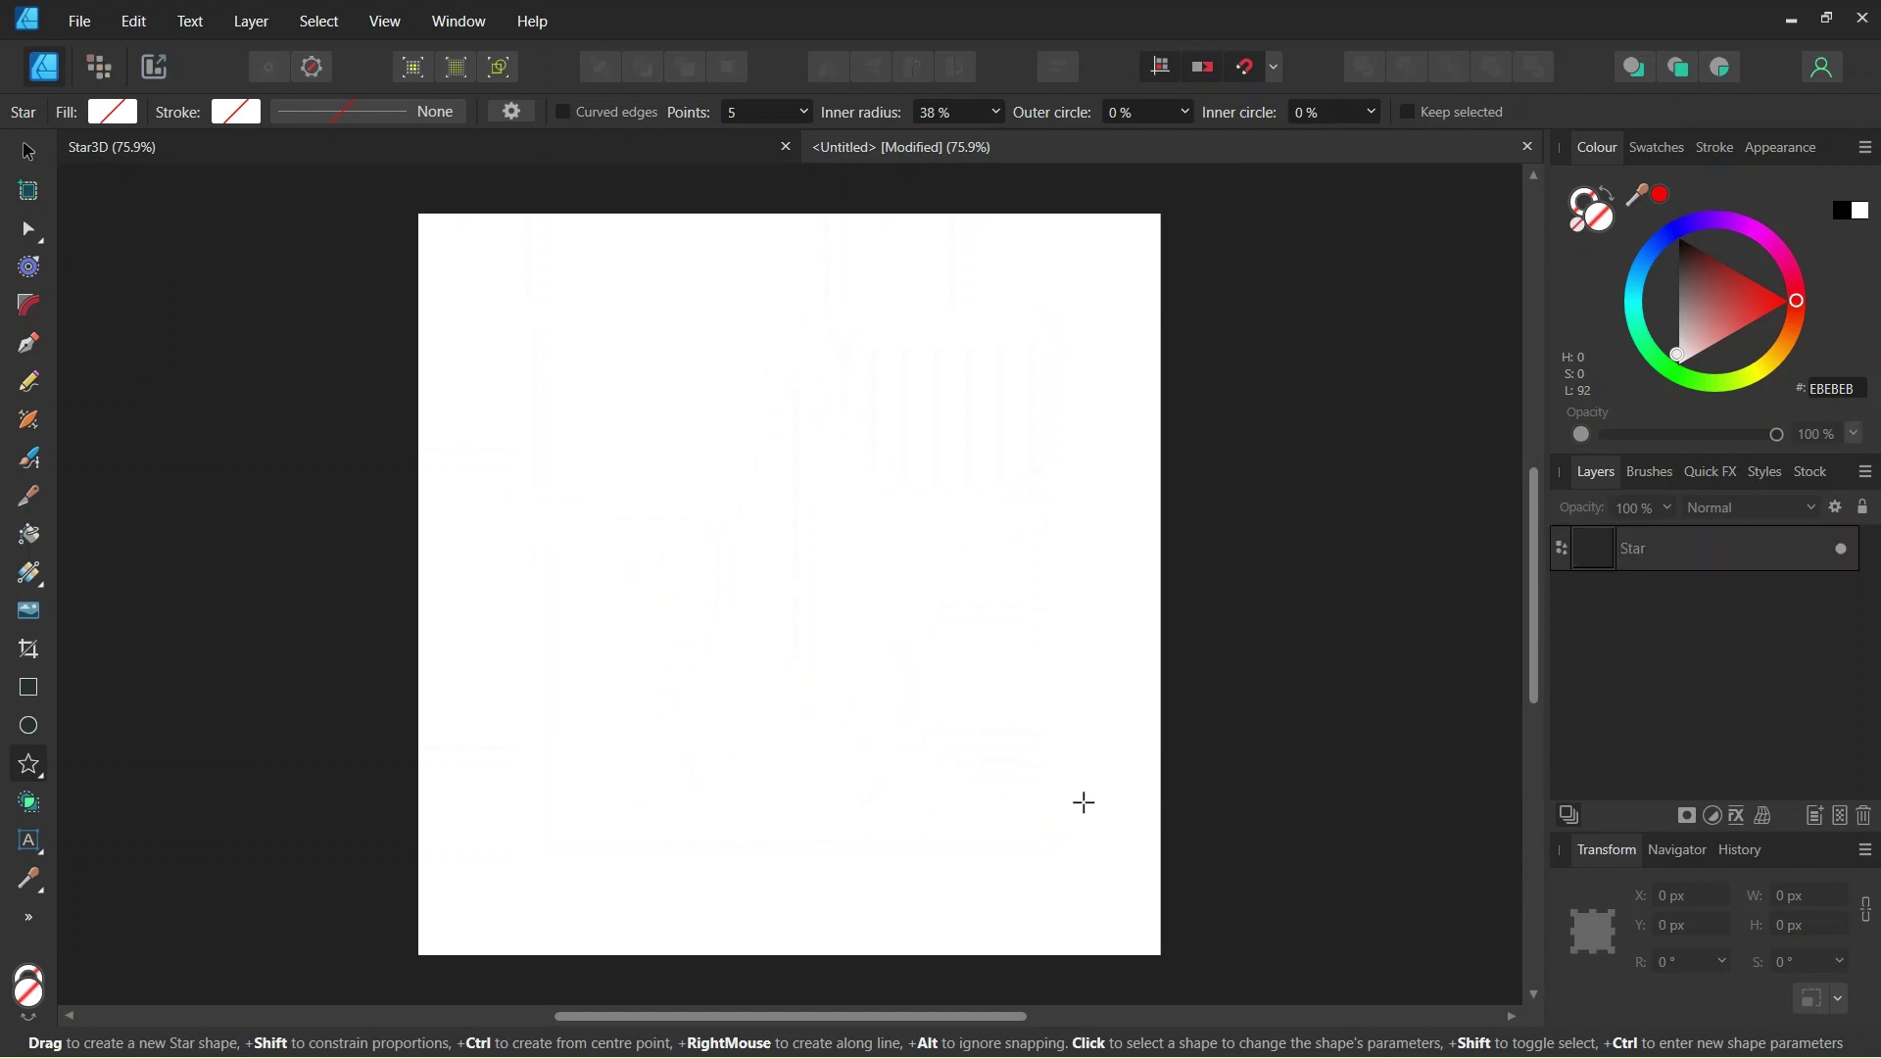
{"action": "left_click", "coordinate": [1651, 541]}
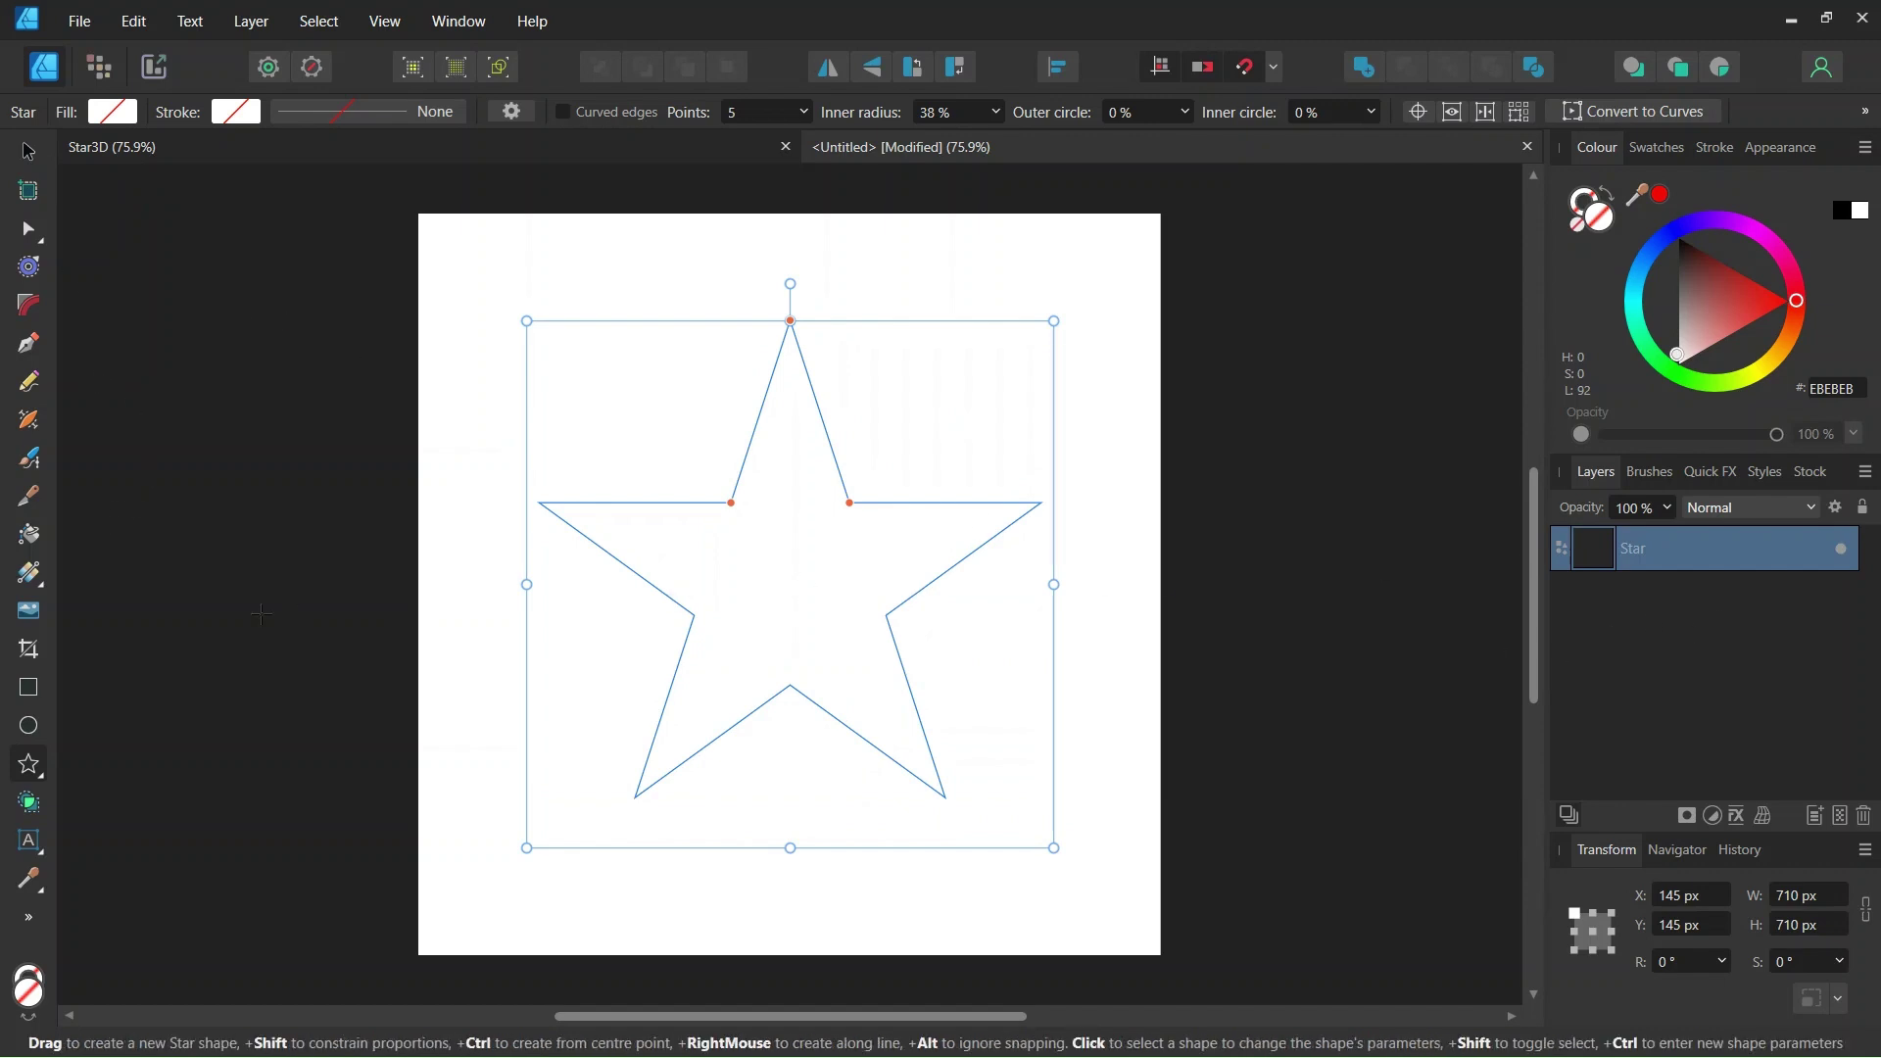
- Pen a closed triangle through the star's top point, centre and left inner corner
{"action": "left_click", "coordinate": [29, 344]}
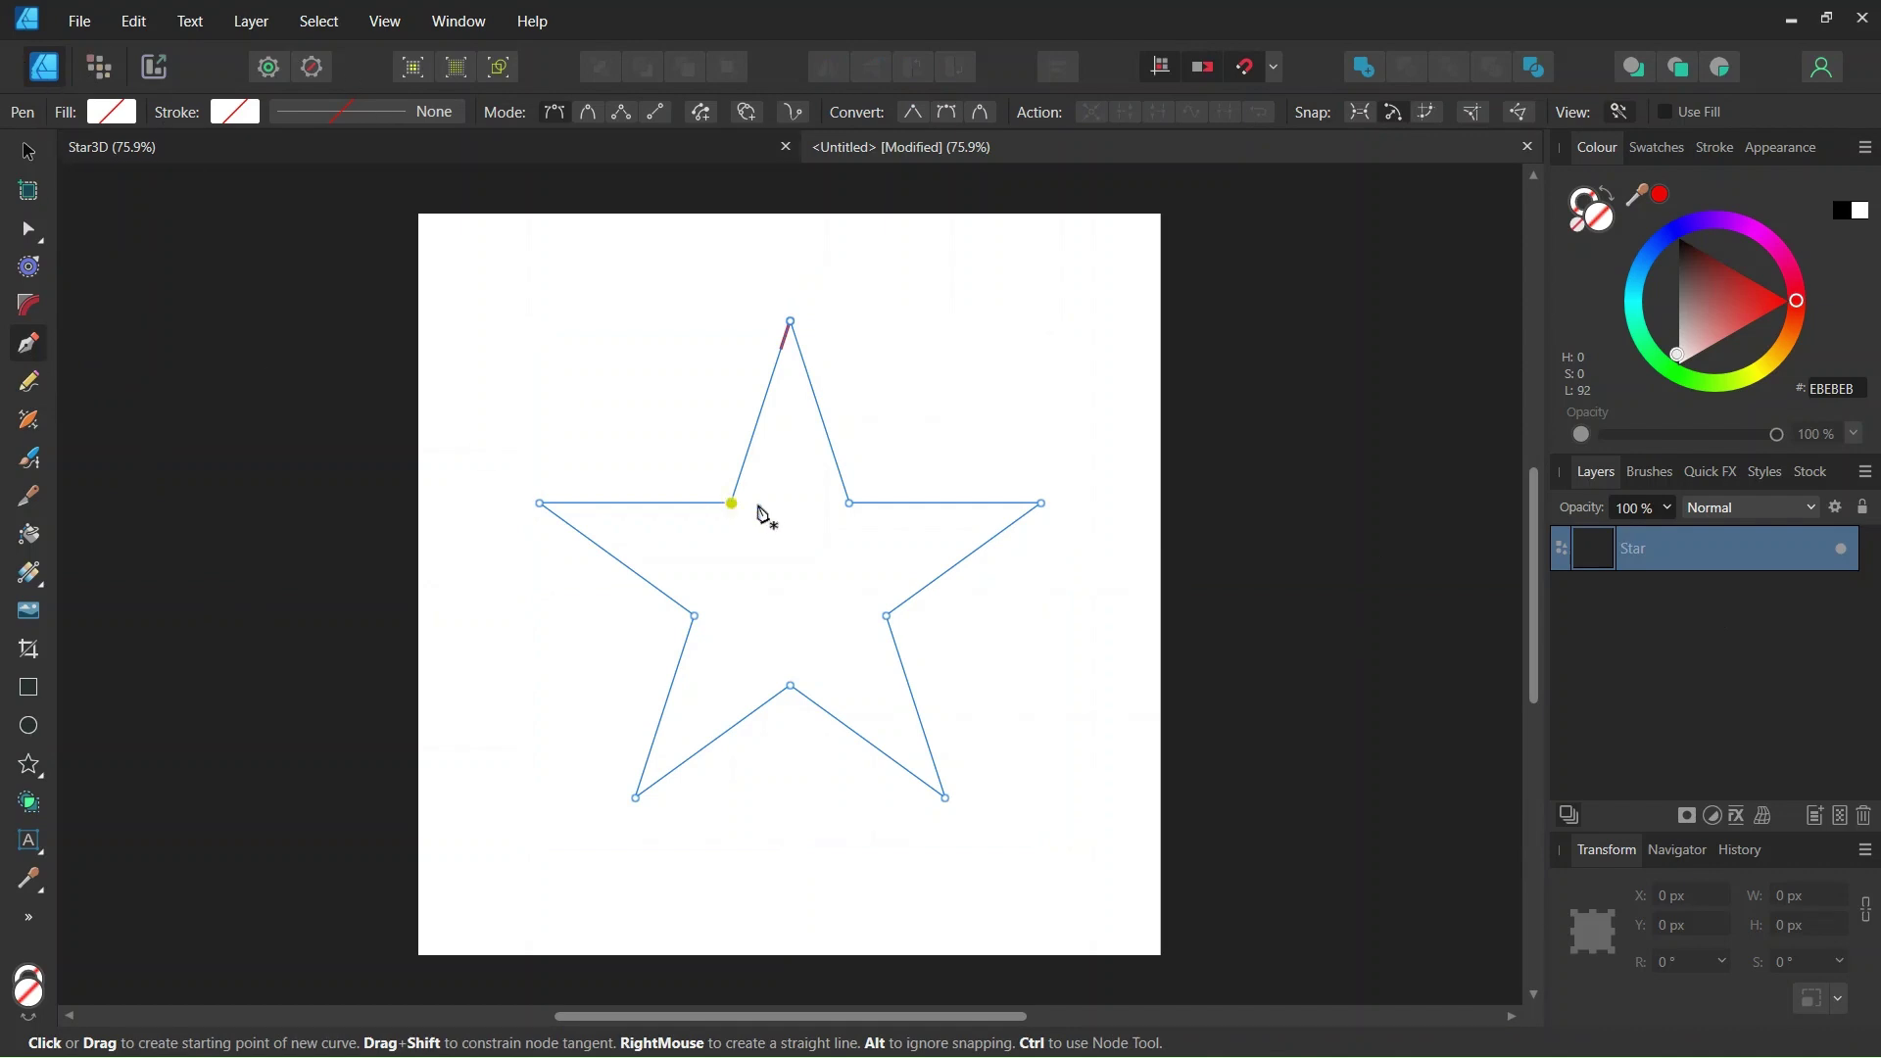
{"action": "key", "text": "ctrl"}
{"action": "key", "text": "ctrl"}
{"action": "scroll", "coordinate": [684, 519], "scroll_direction": "up", "scroll_amount": 1}
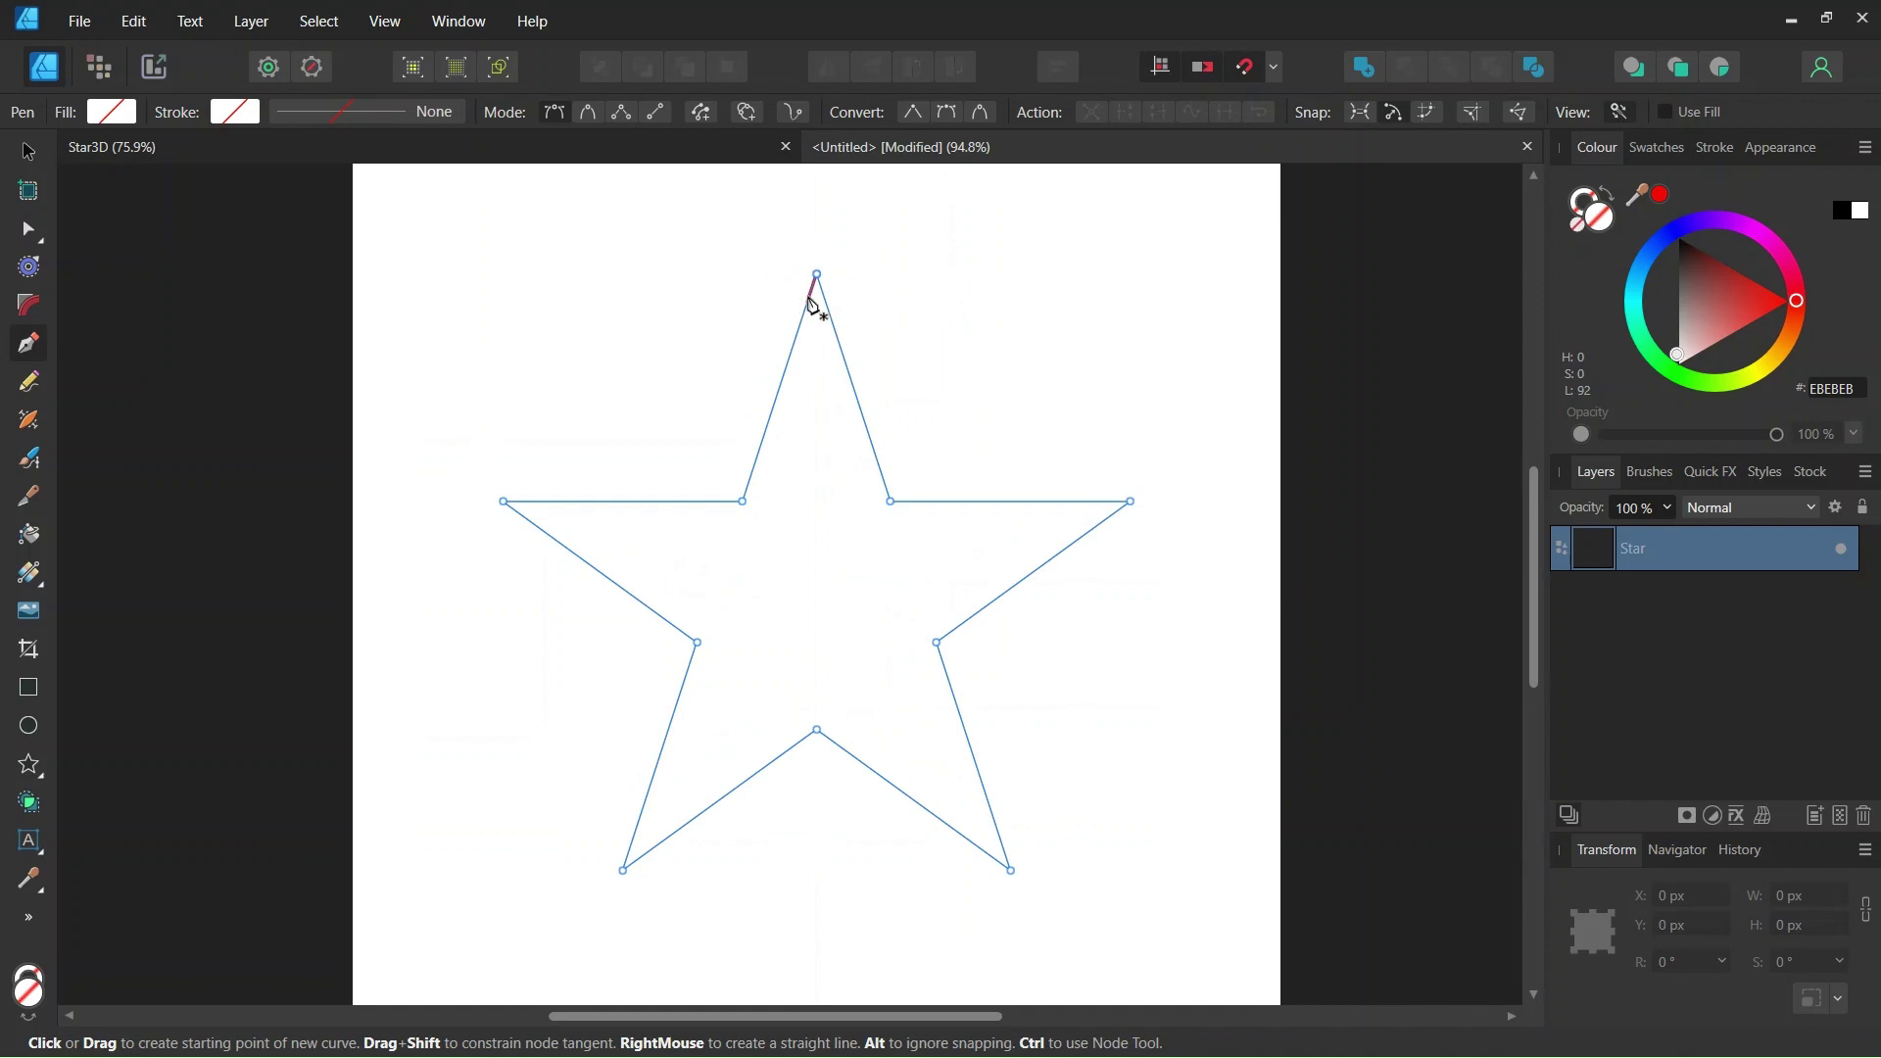
{"action": "left_click", "coordinate": [817, 276]}
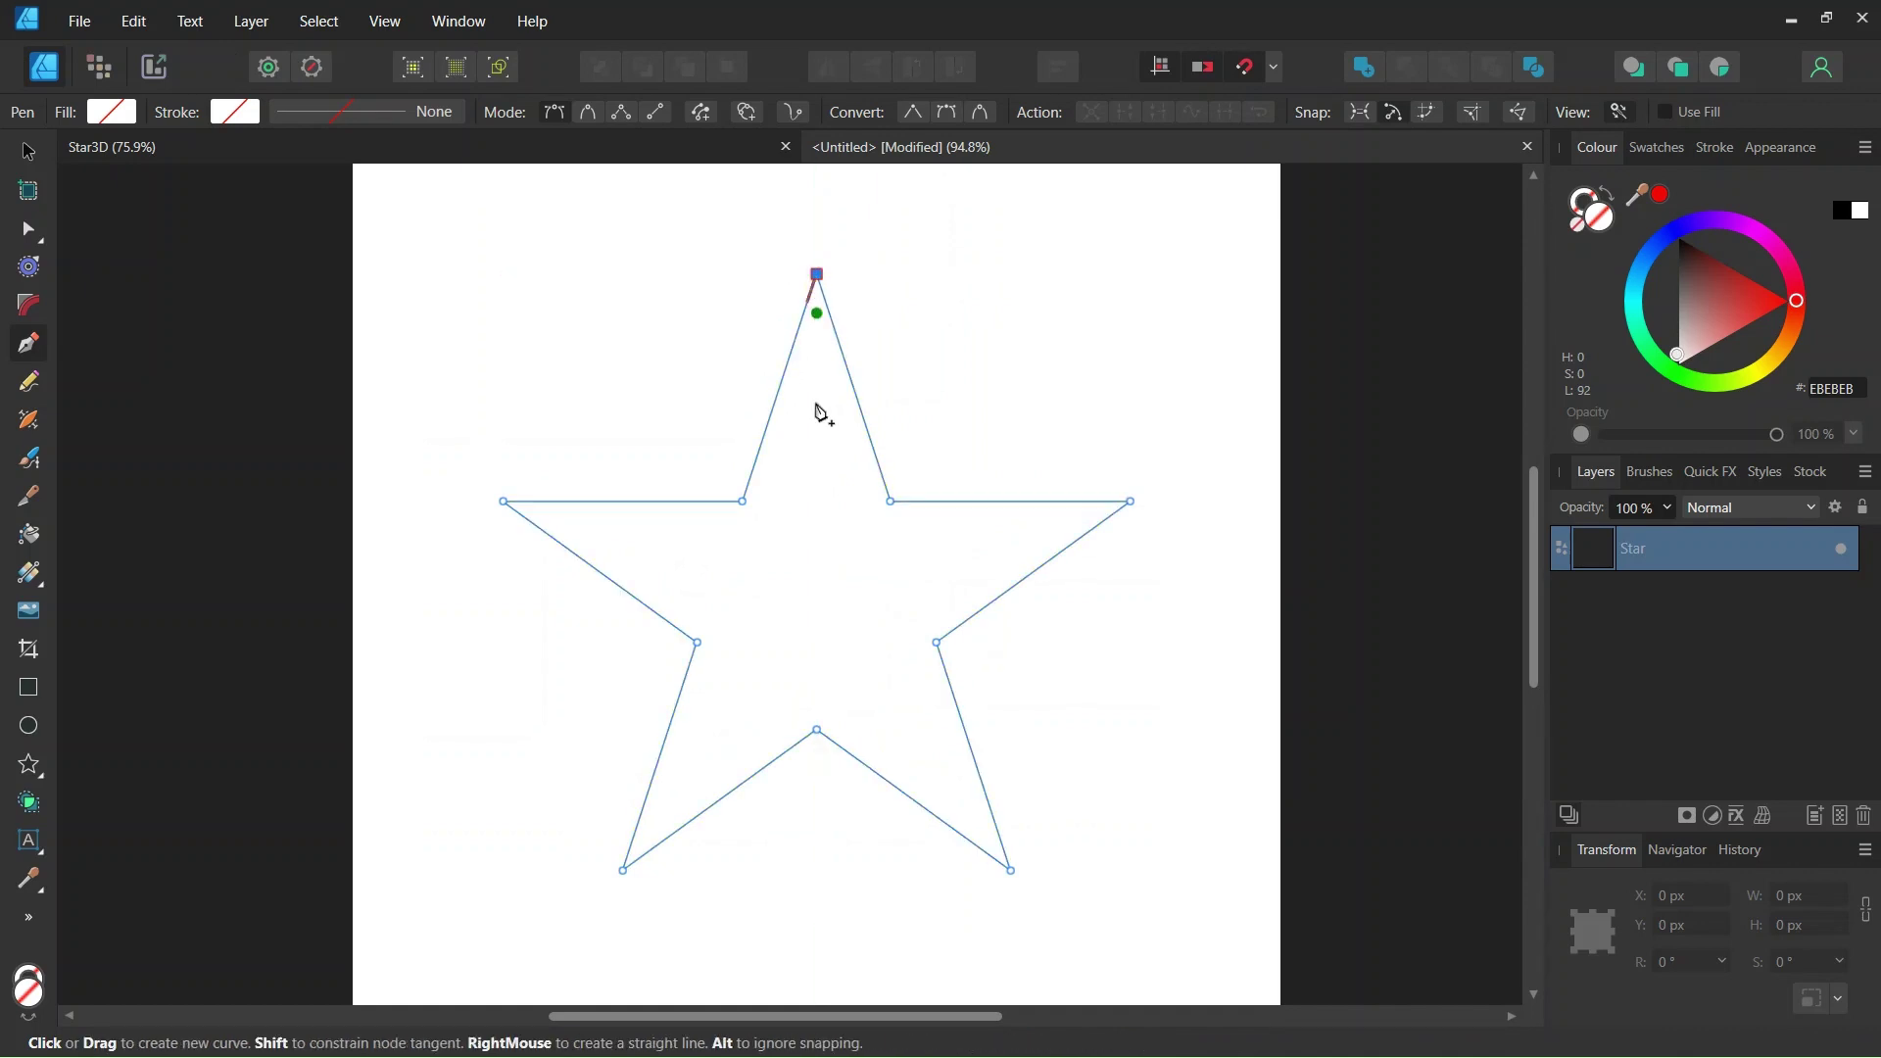
{"action": "left_click", "coordinate": [818, 604]}
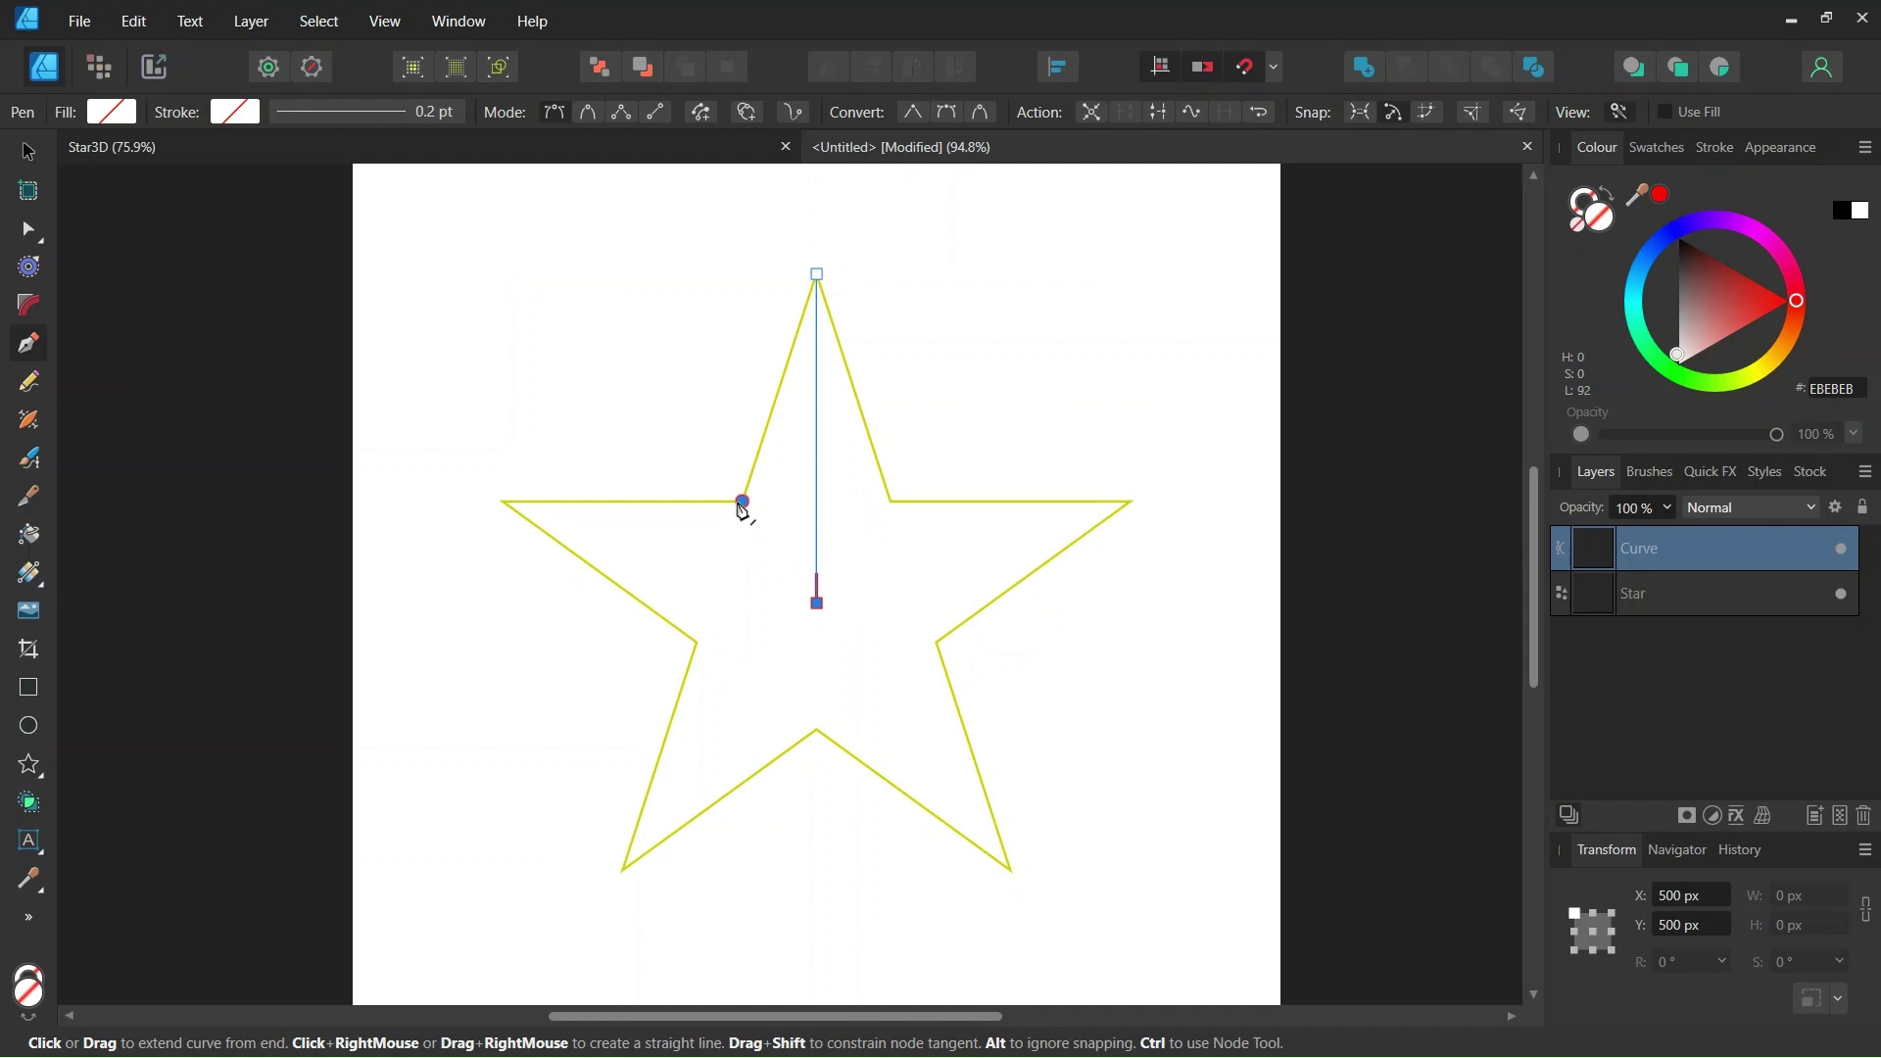
{"action": "left_click", "coordinate": [743, 506]}
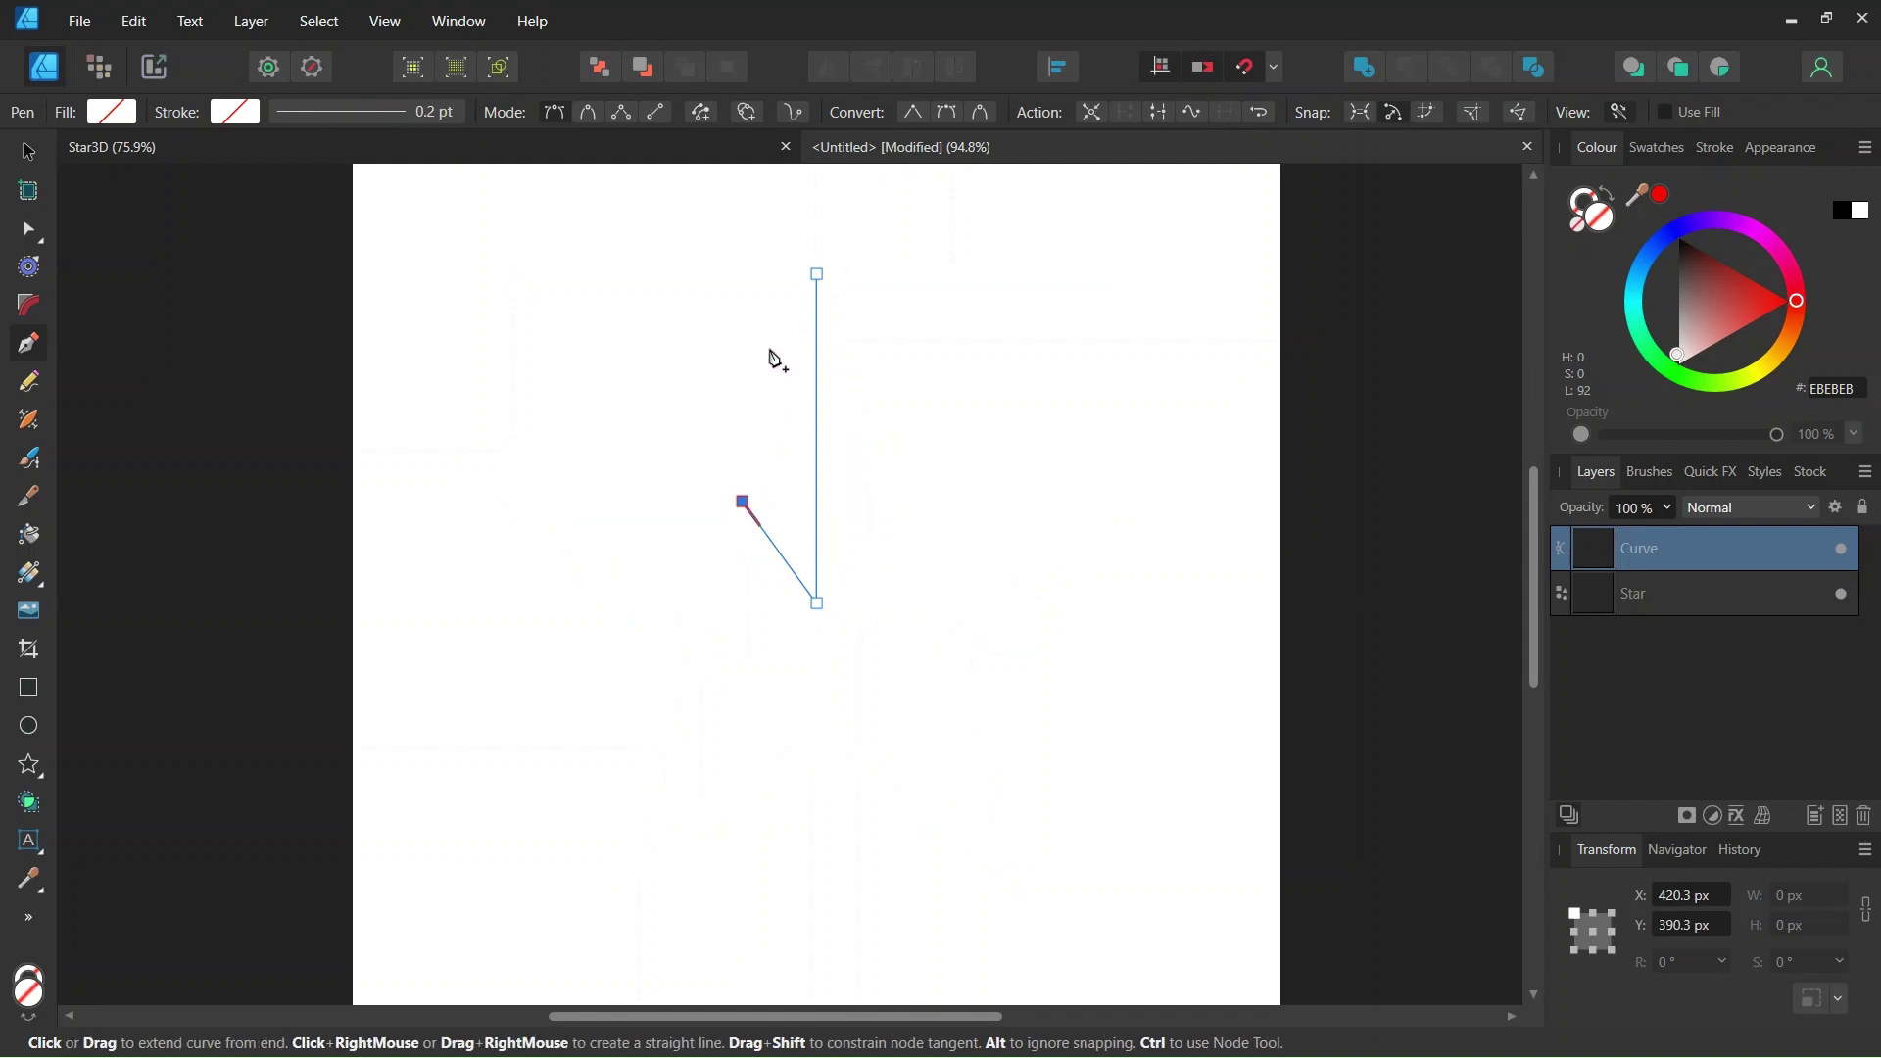
{"action": "left_click", "coordinate": [818, 282]}
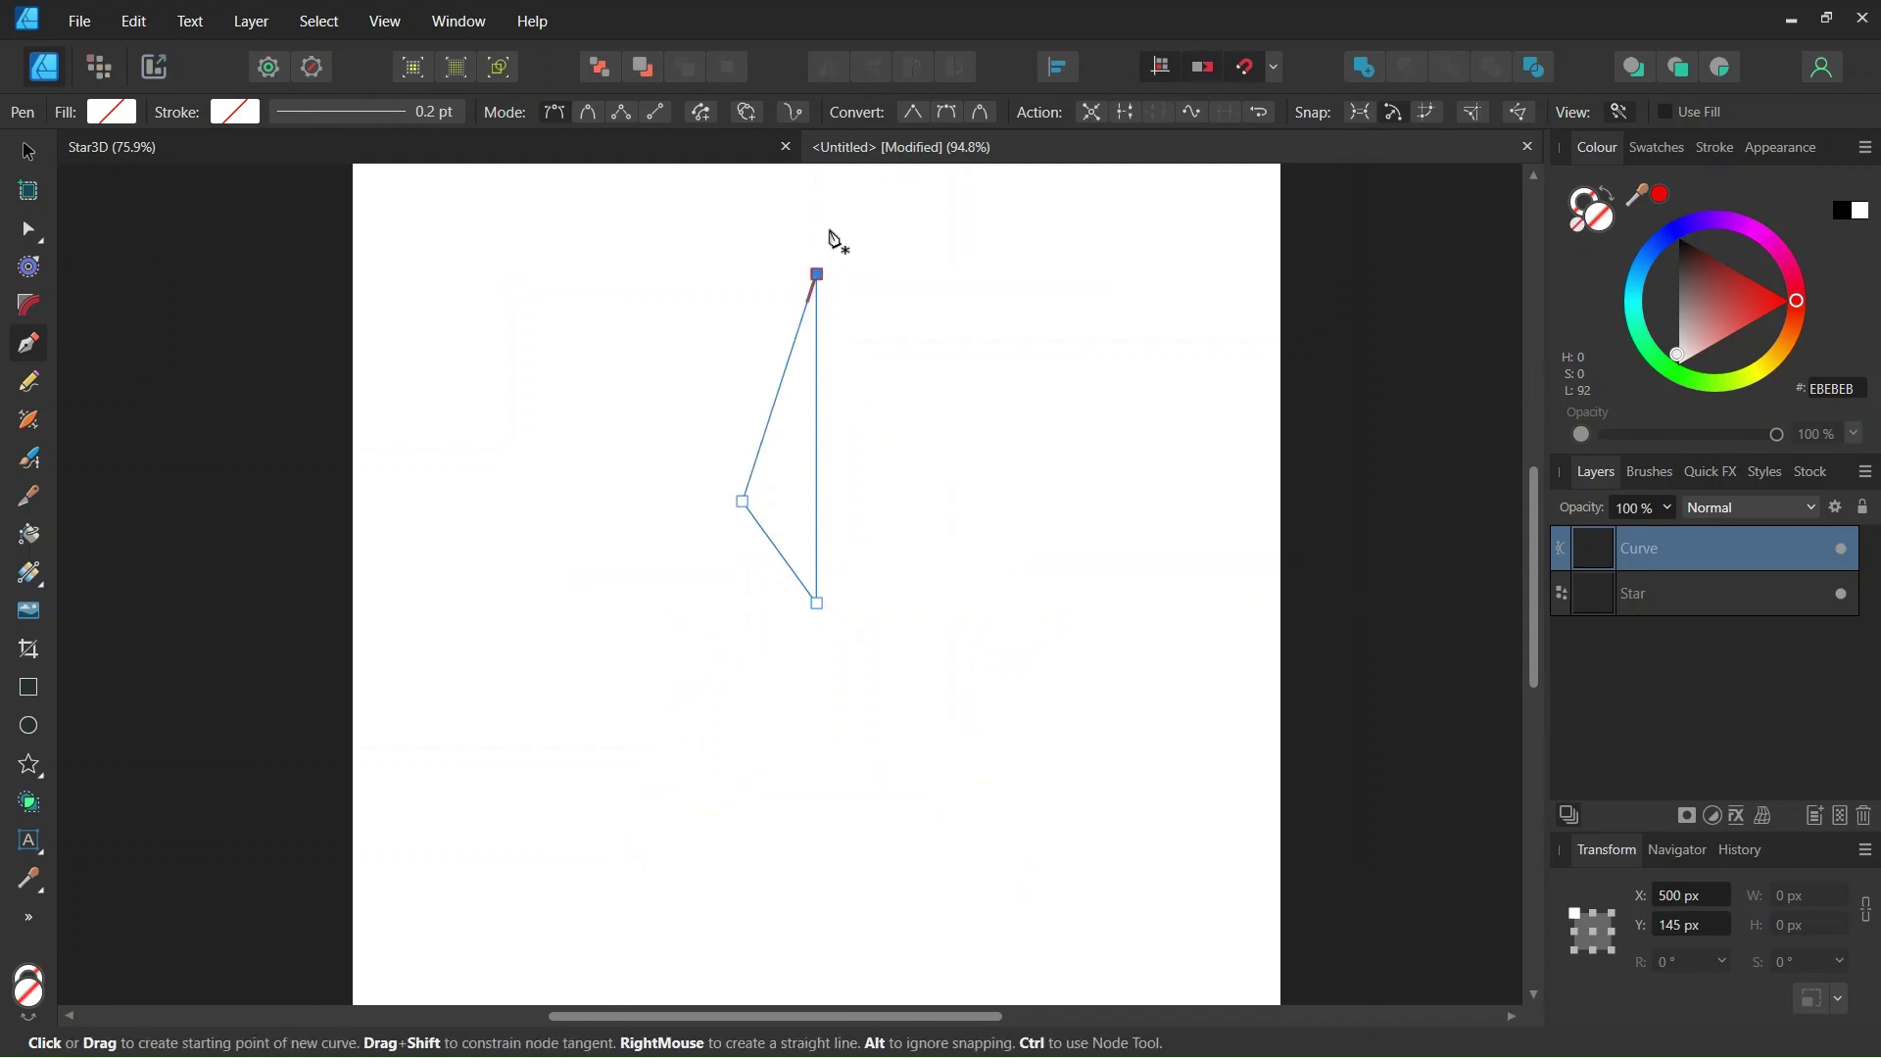
{"action": "left_click", "coordinate": [29, 153]}
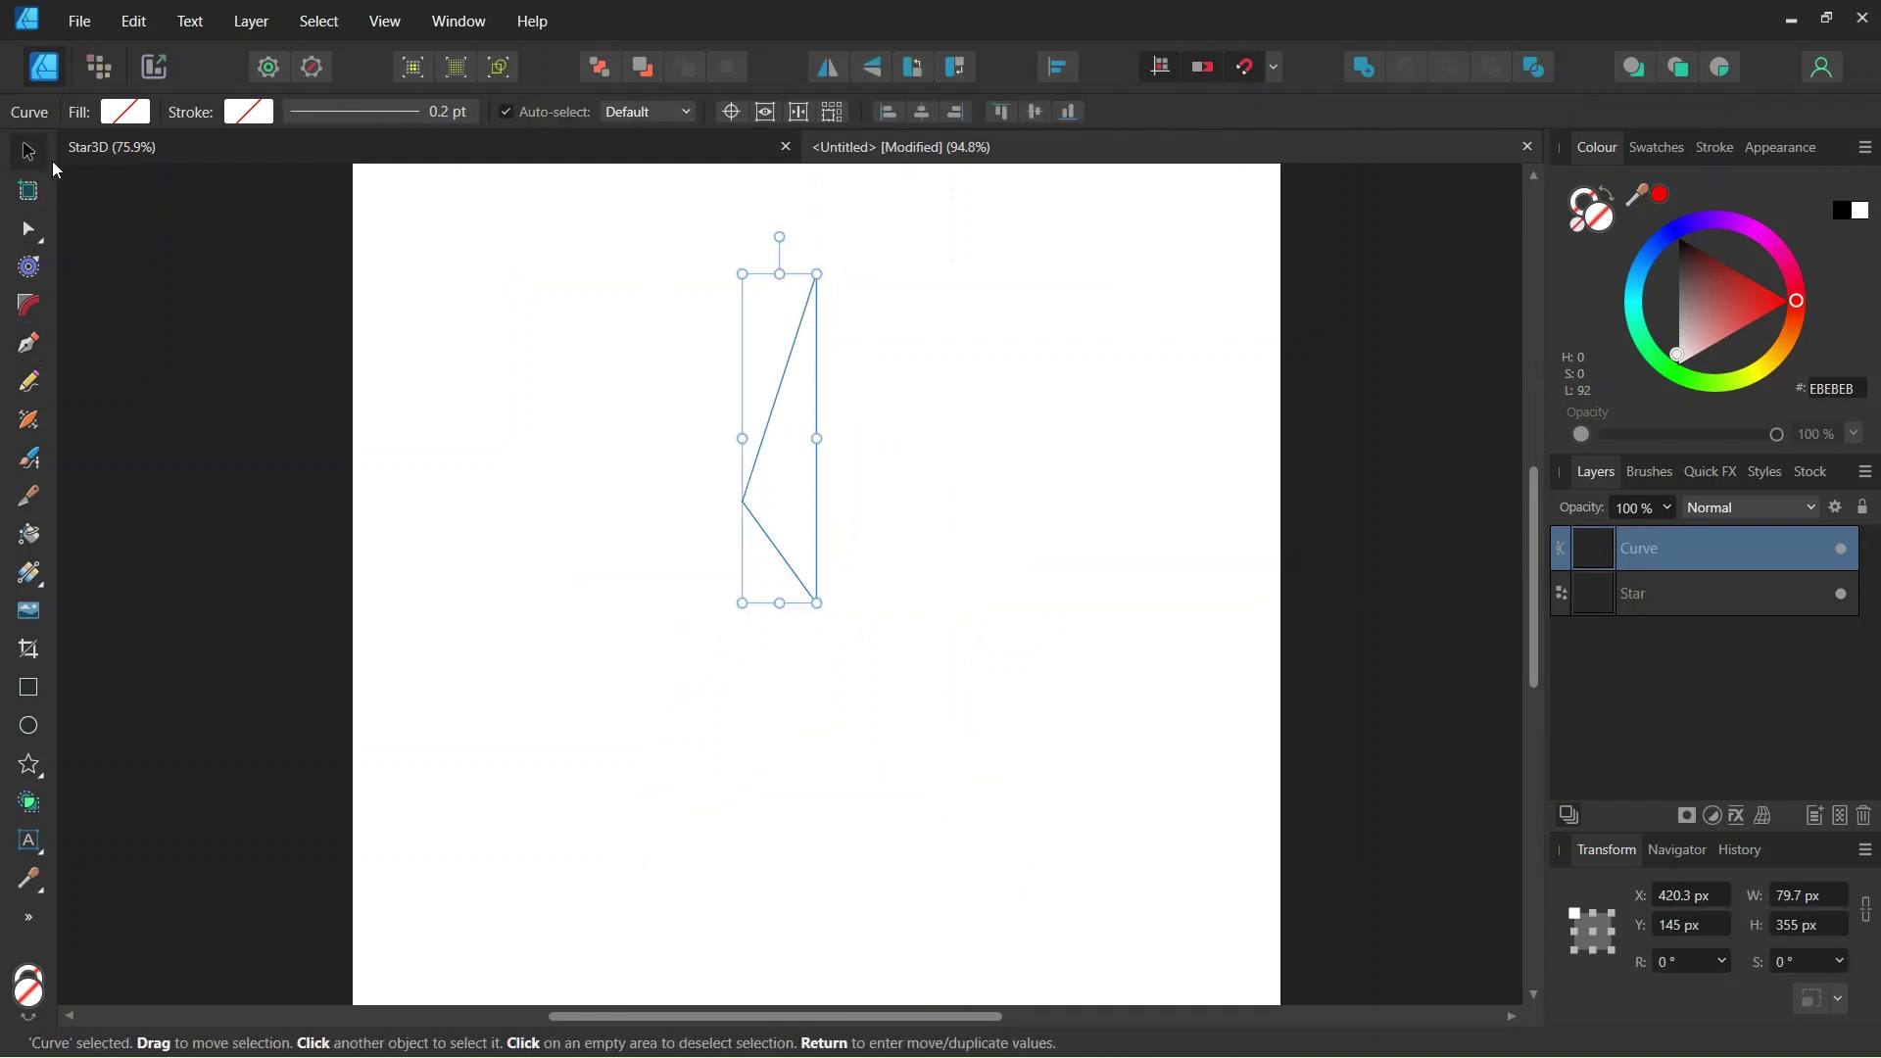
{"action": "left_click", "coordinate": [1659, 600]}
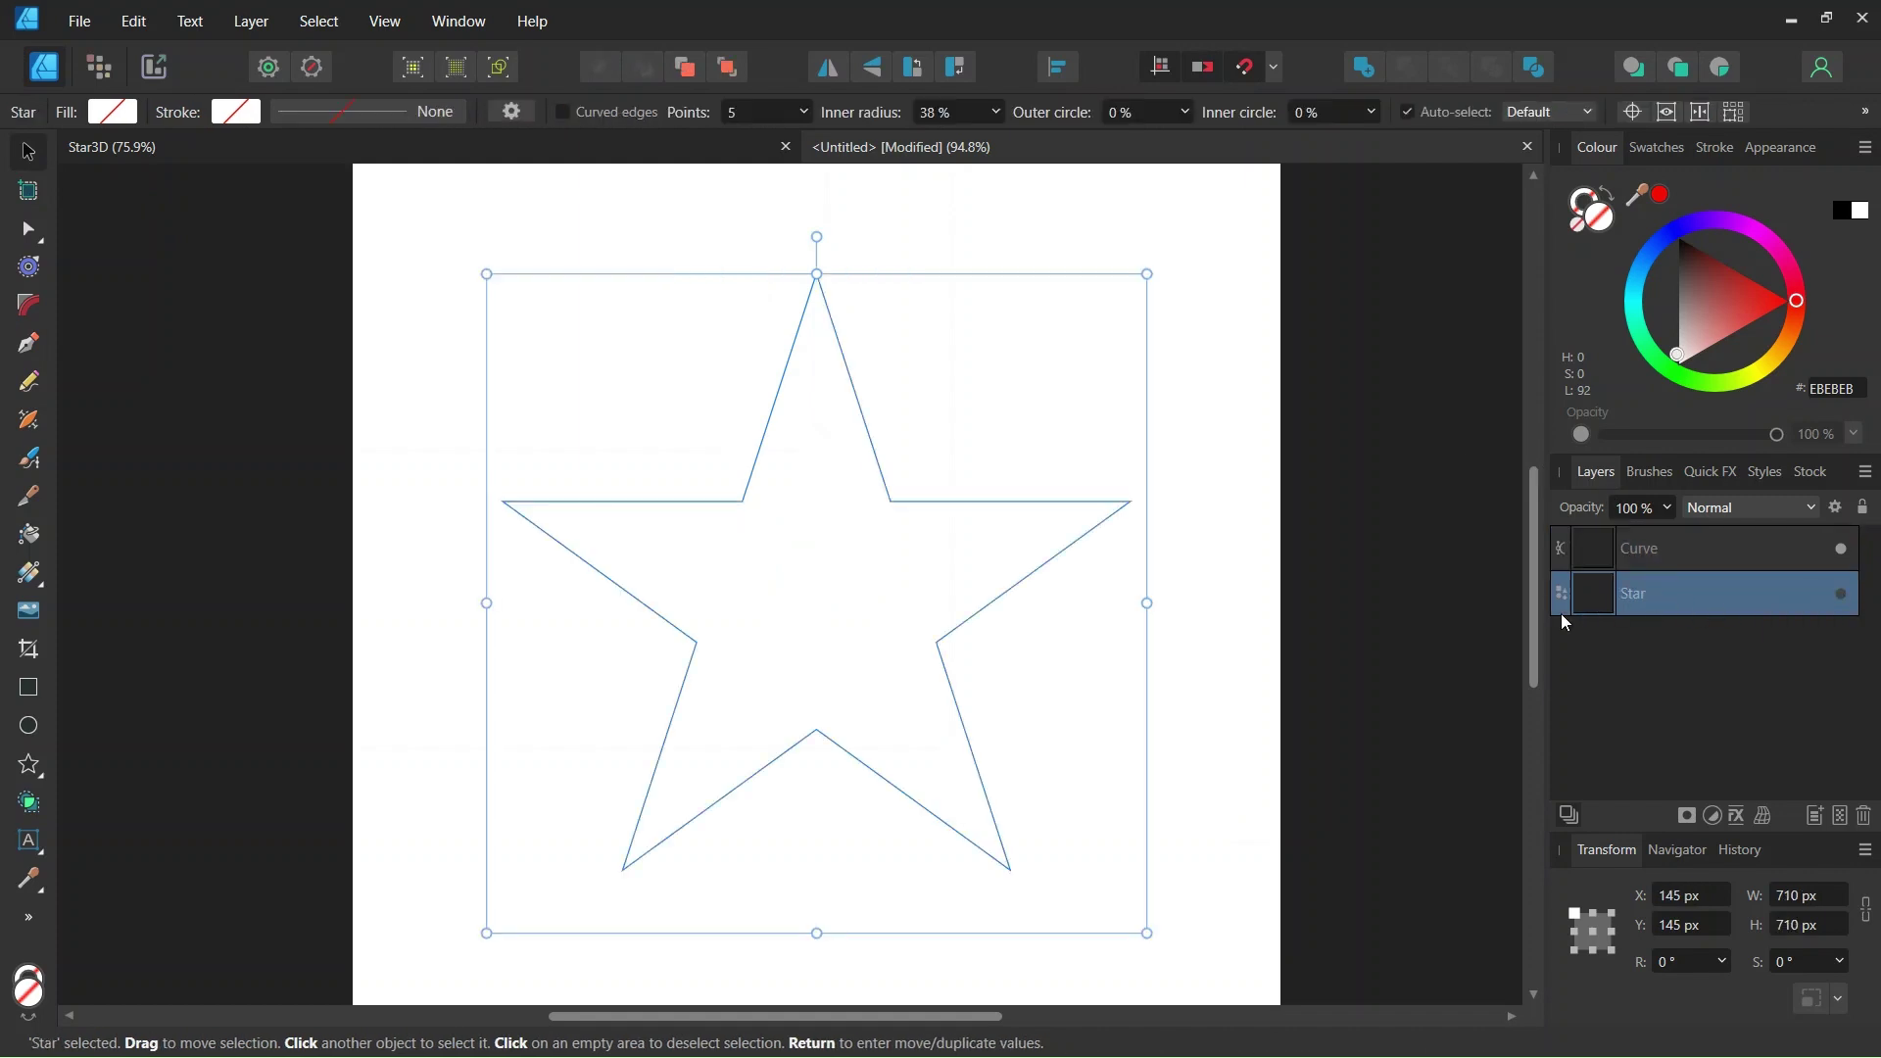
{"action": "left_click", "coordinate": [1677, 554]}
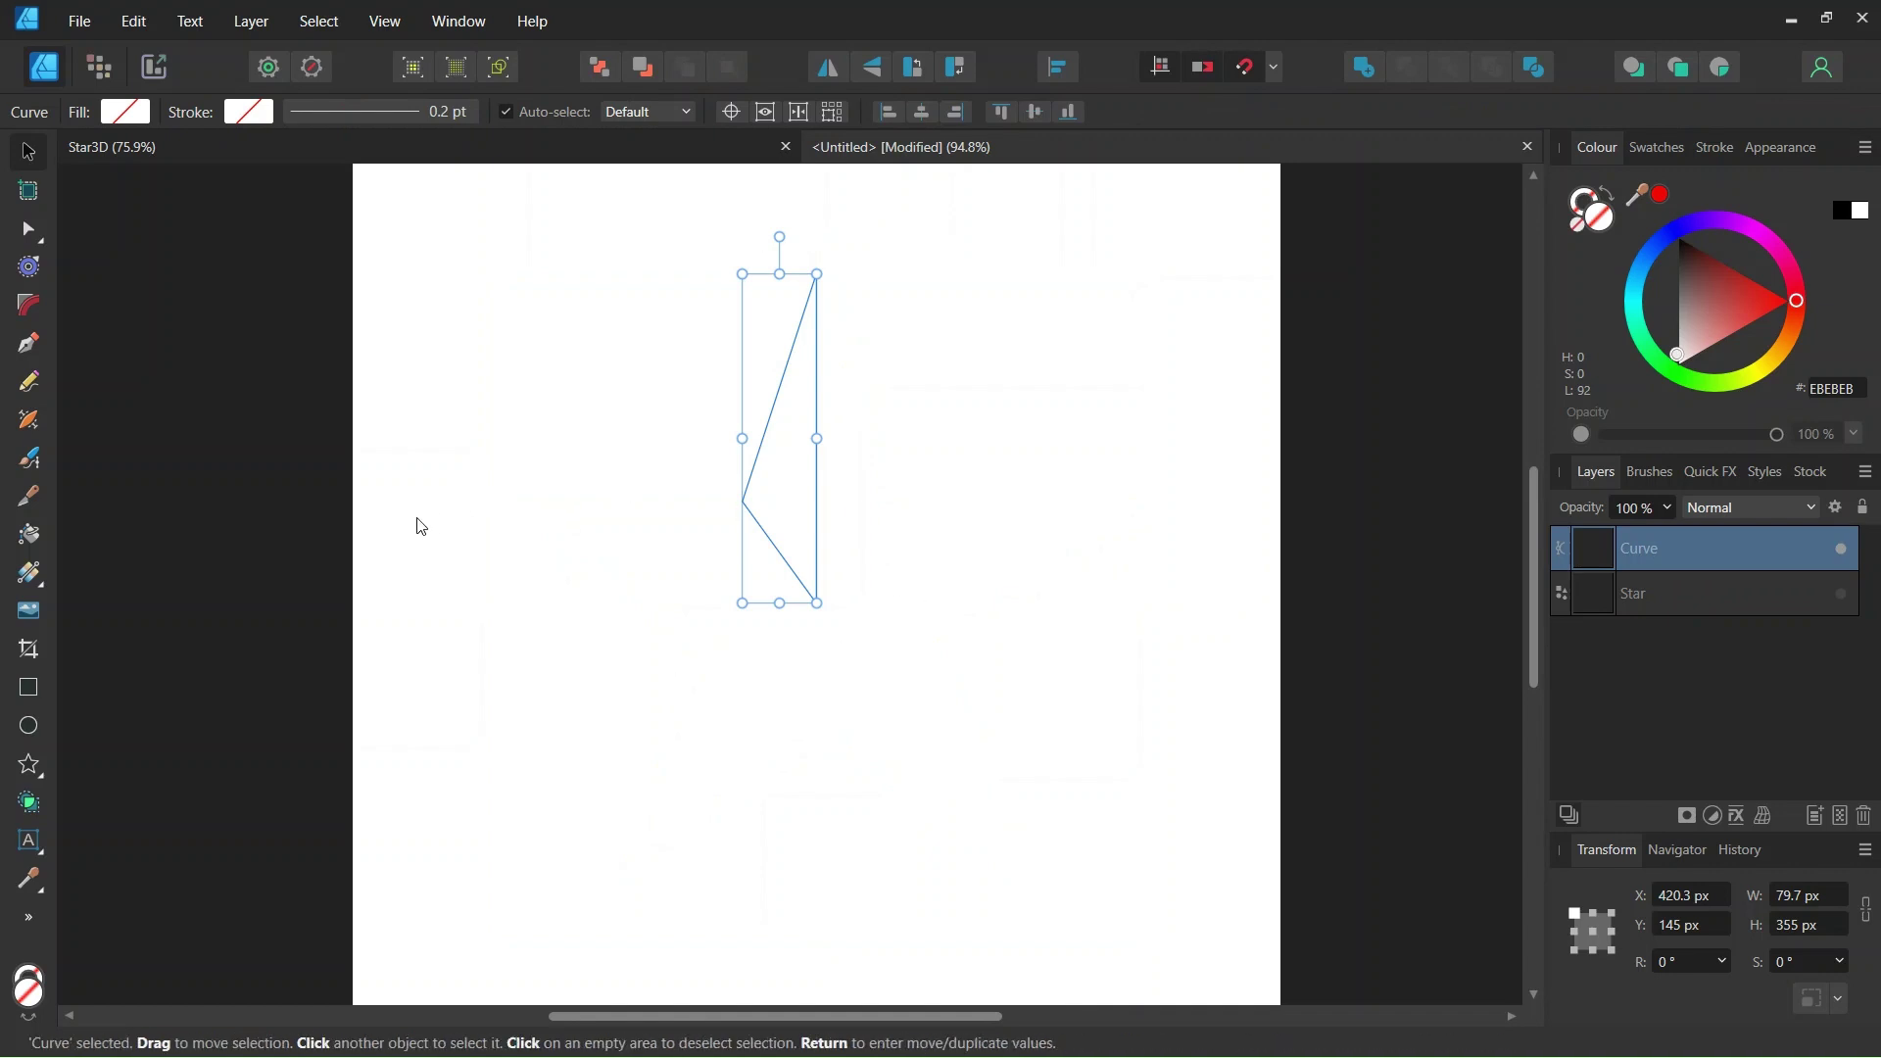
- Give the facet a linear gradient fill with a dark yellow left stop
{"action": "left_click", "coordinate": [42, 575]}
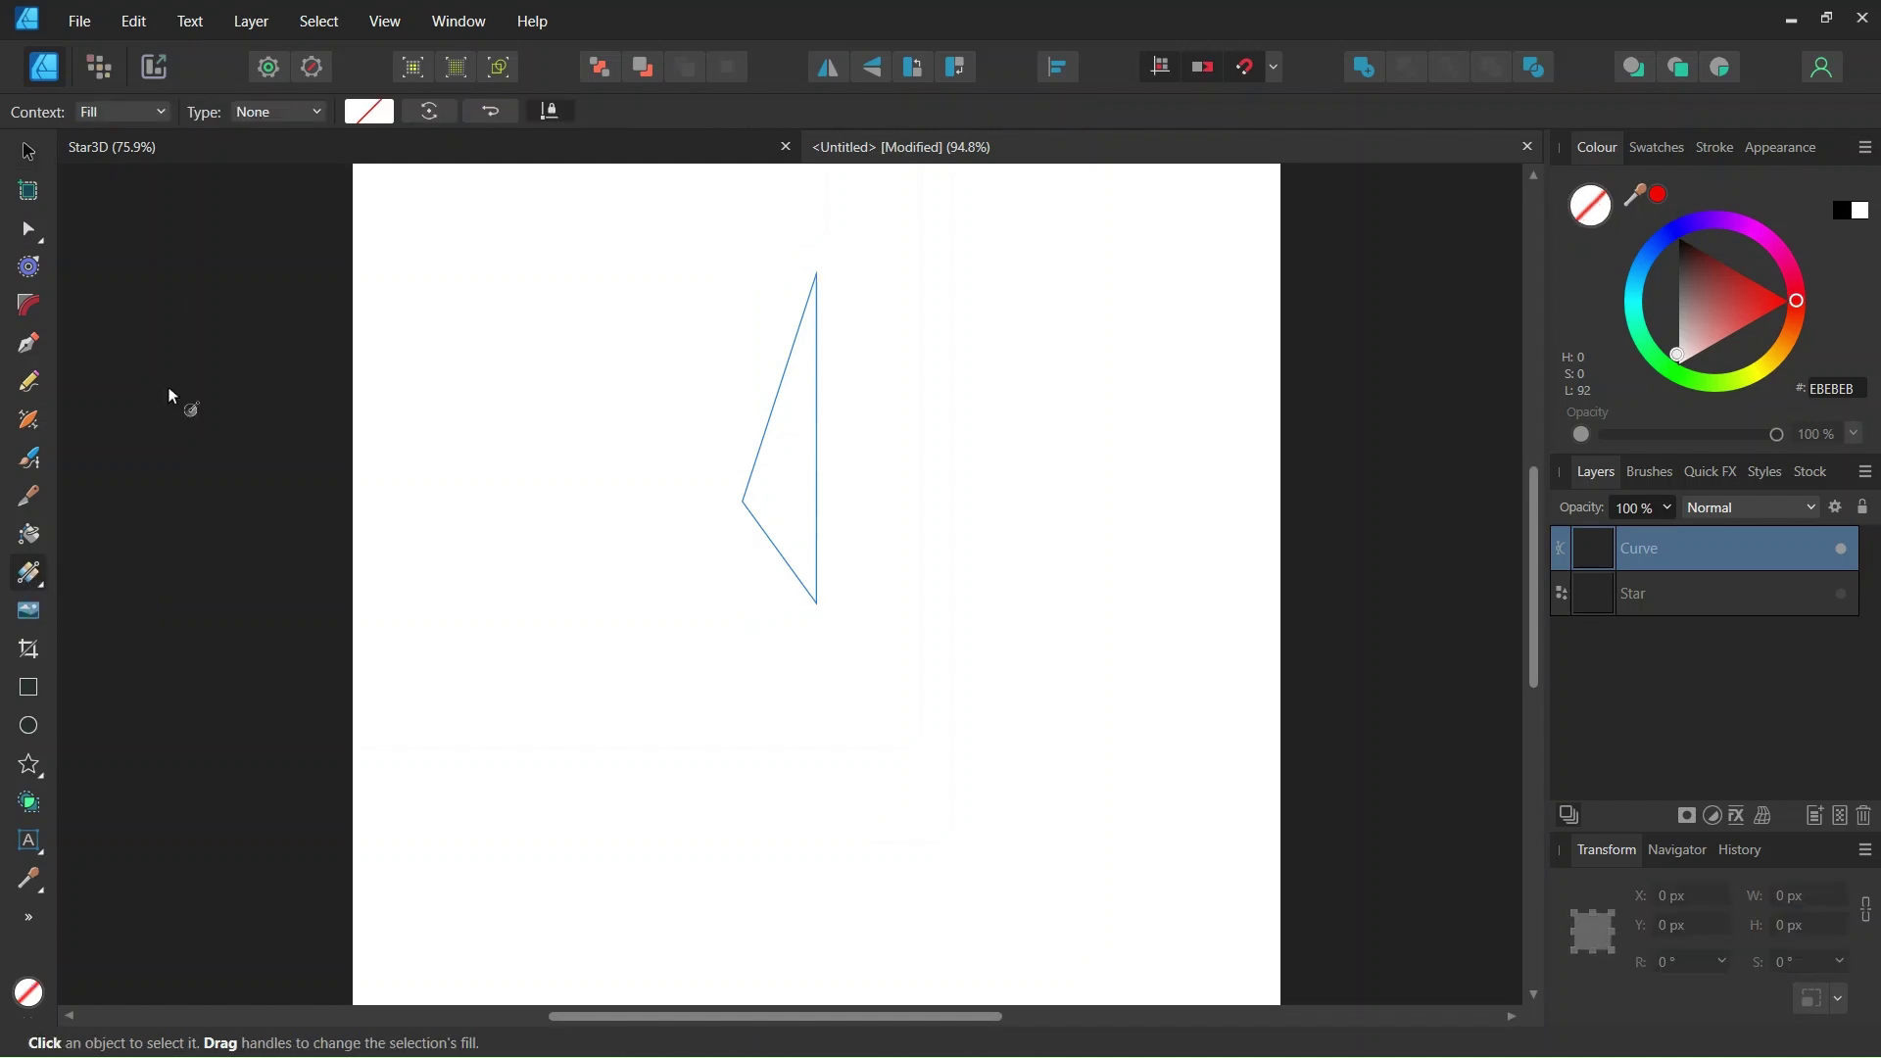
{"action": "left_click", "coordinate": [267, 114]}
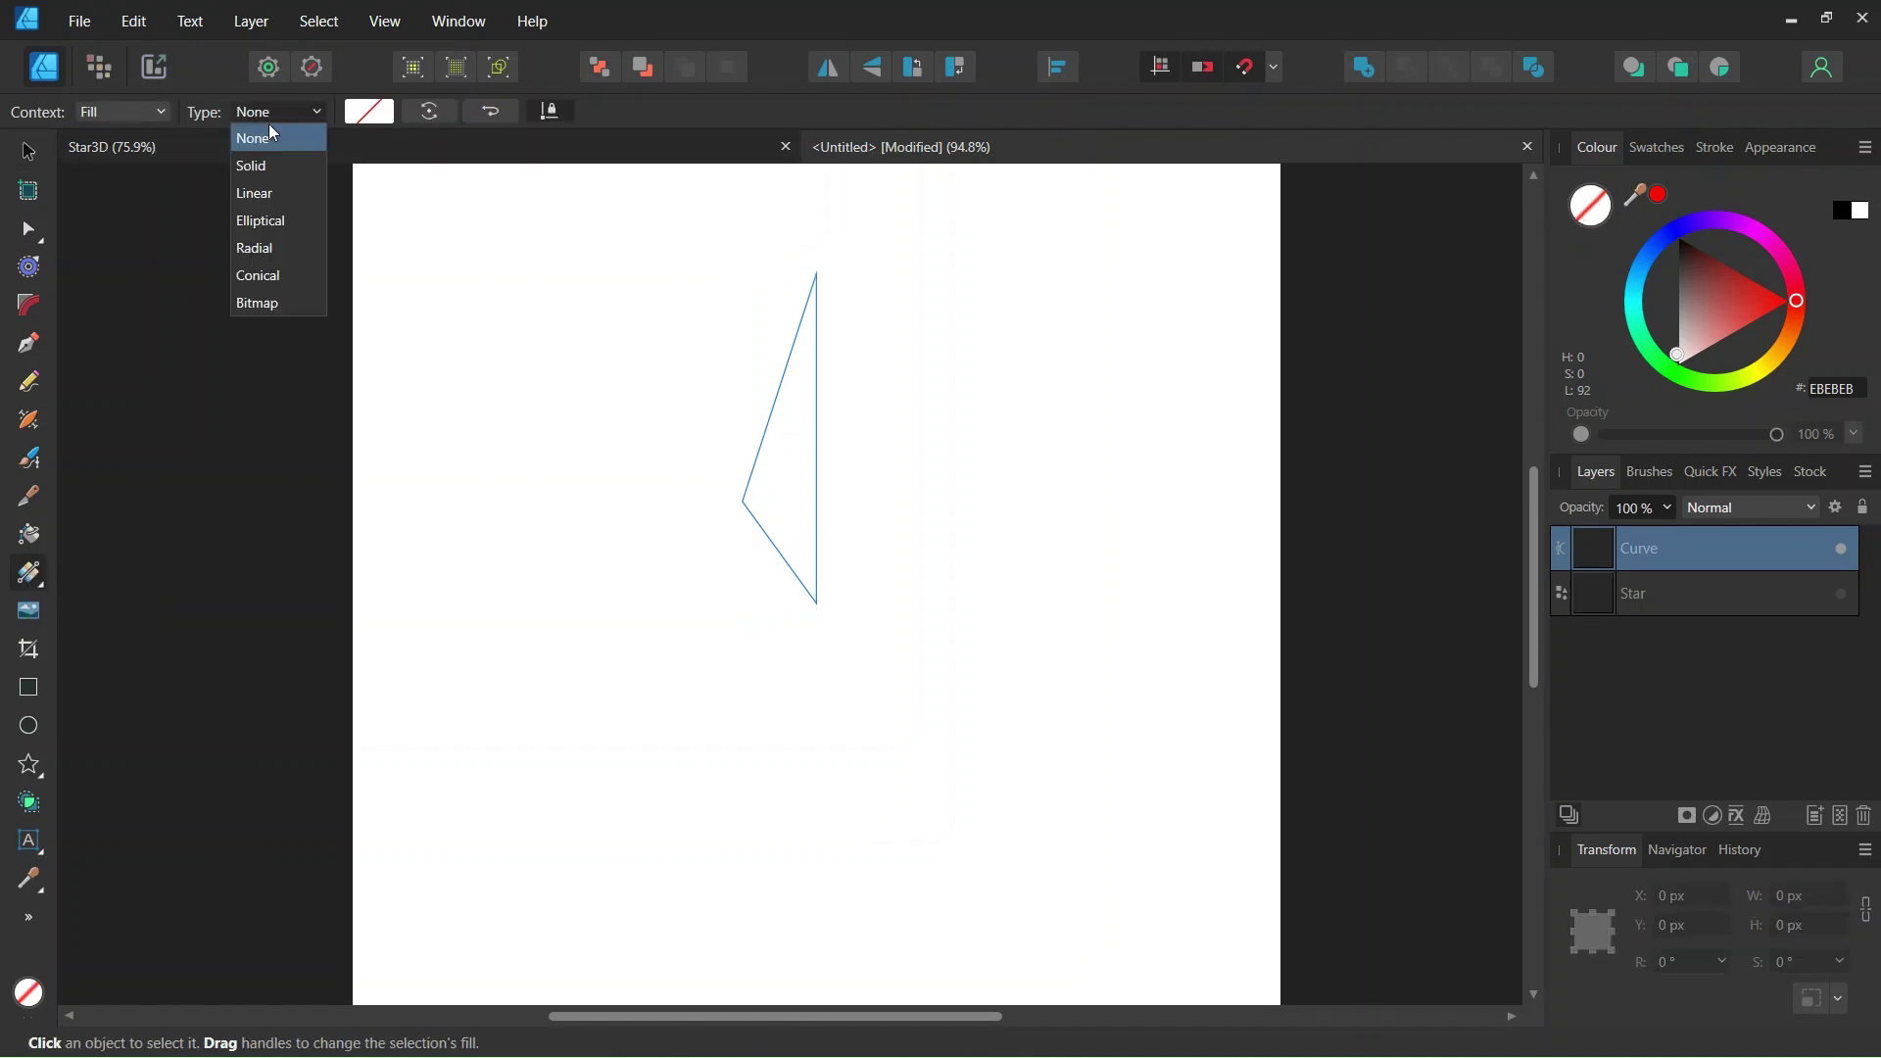
{"action": "left_click", "coordinate": [265, 193]}
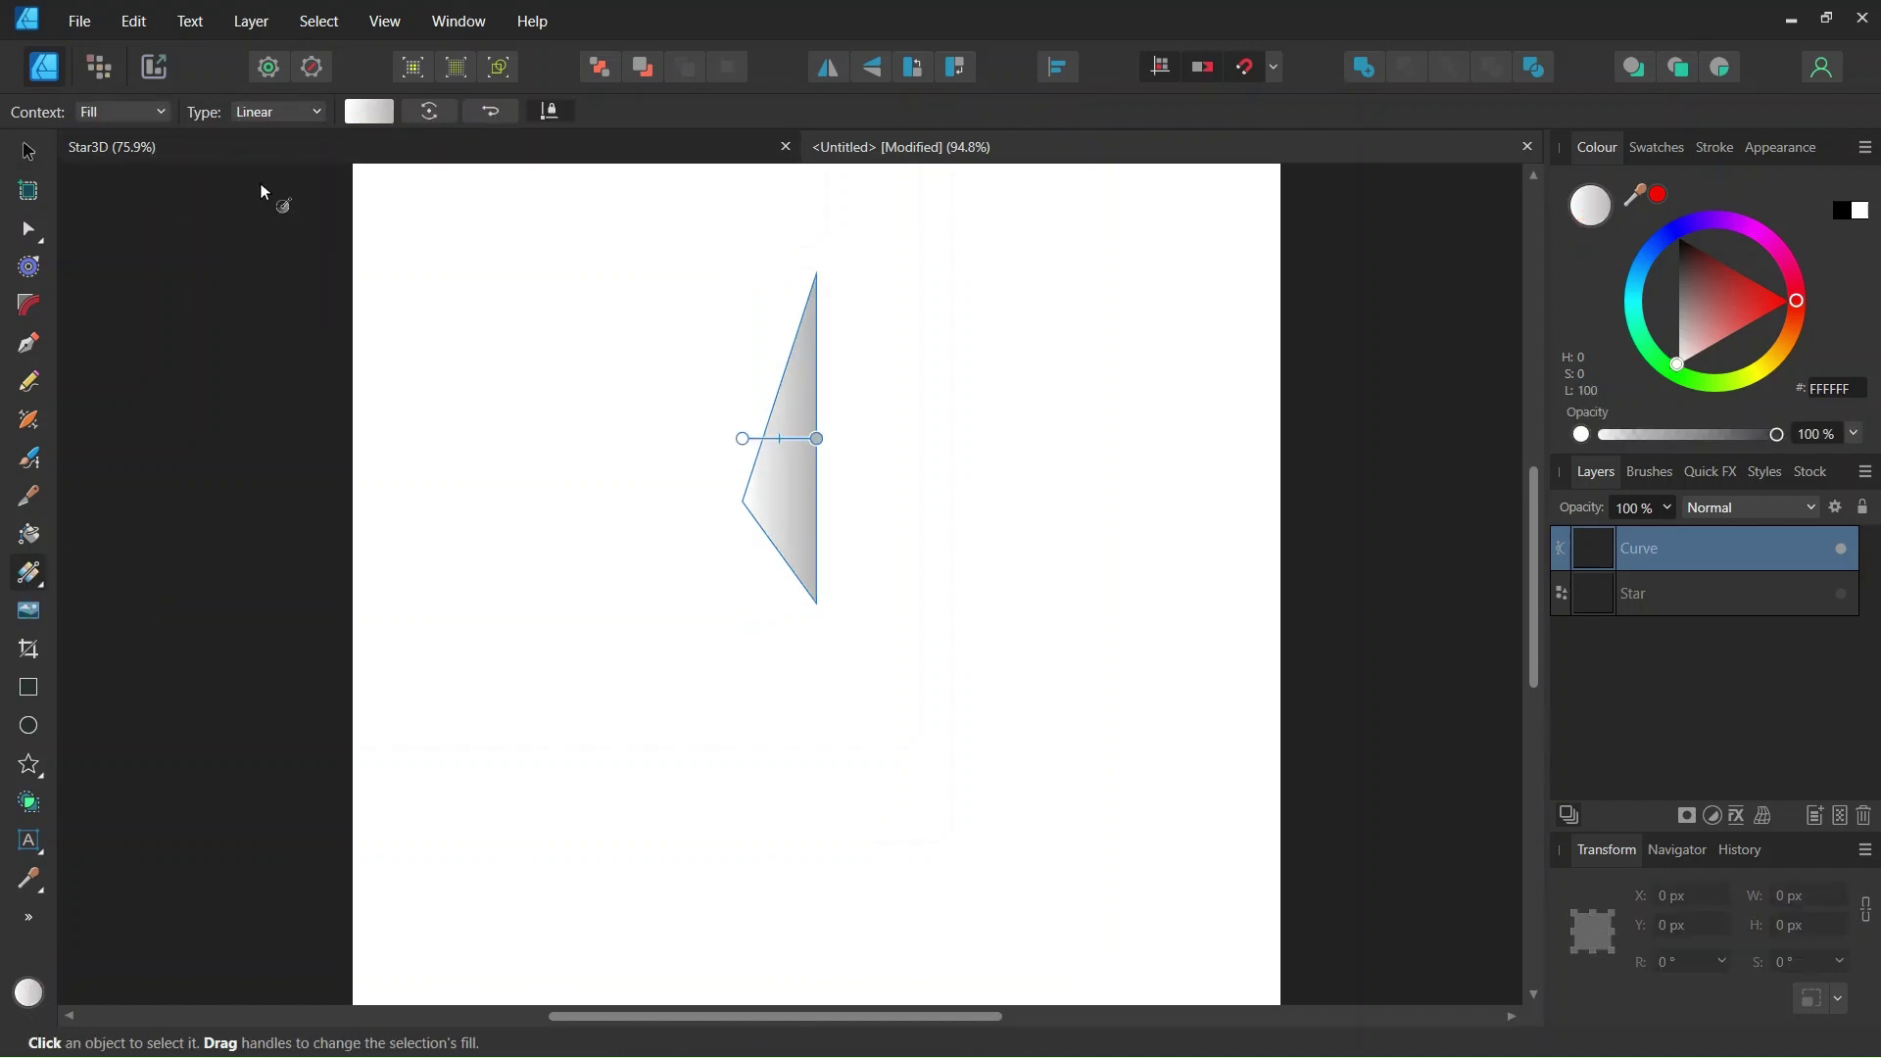
{"action": "left_click", "coordinate": [362, 115]}
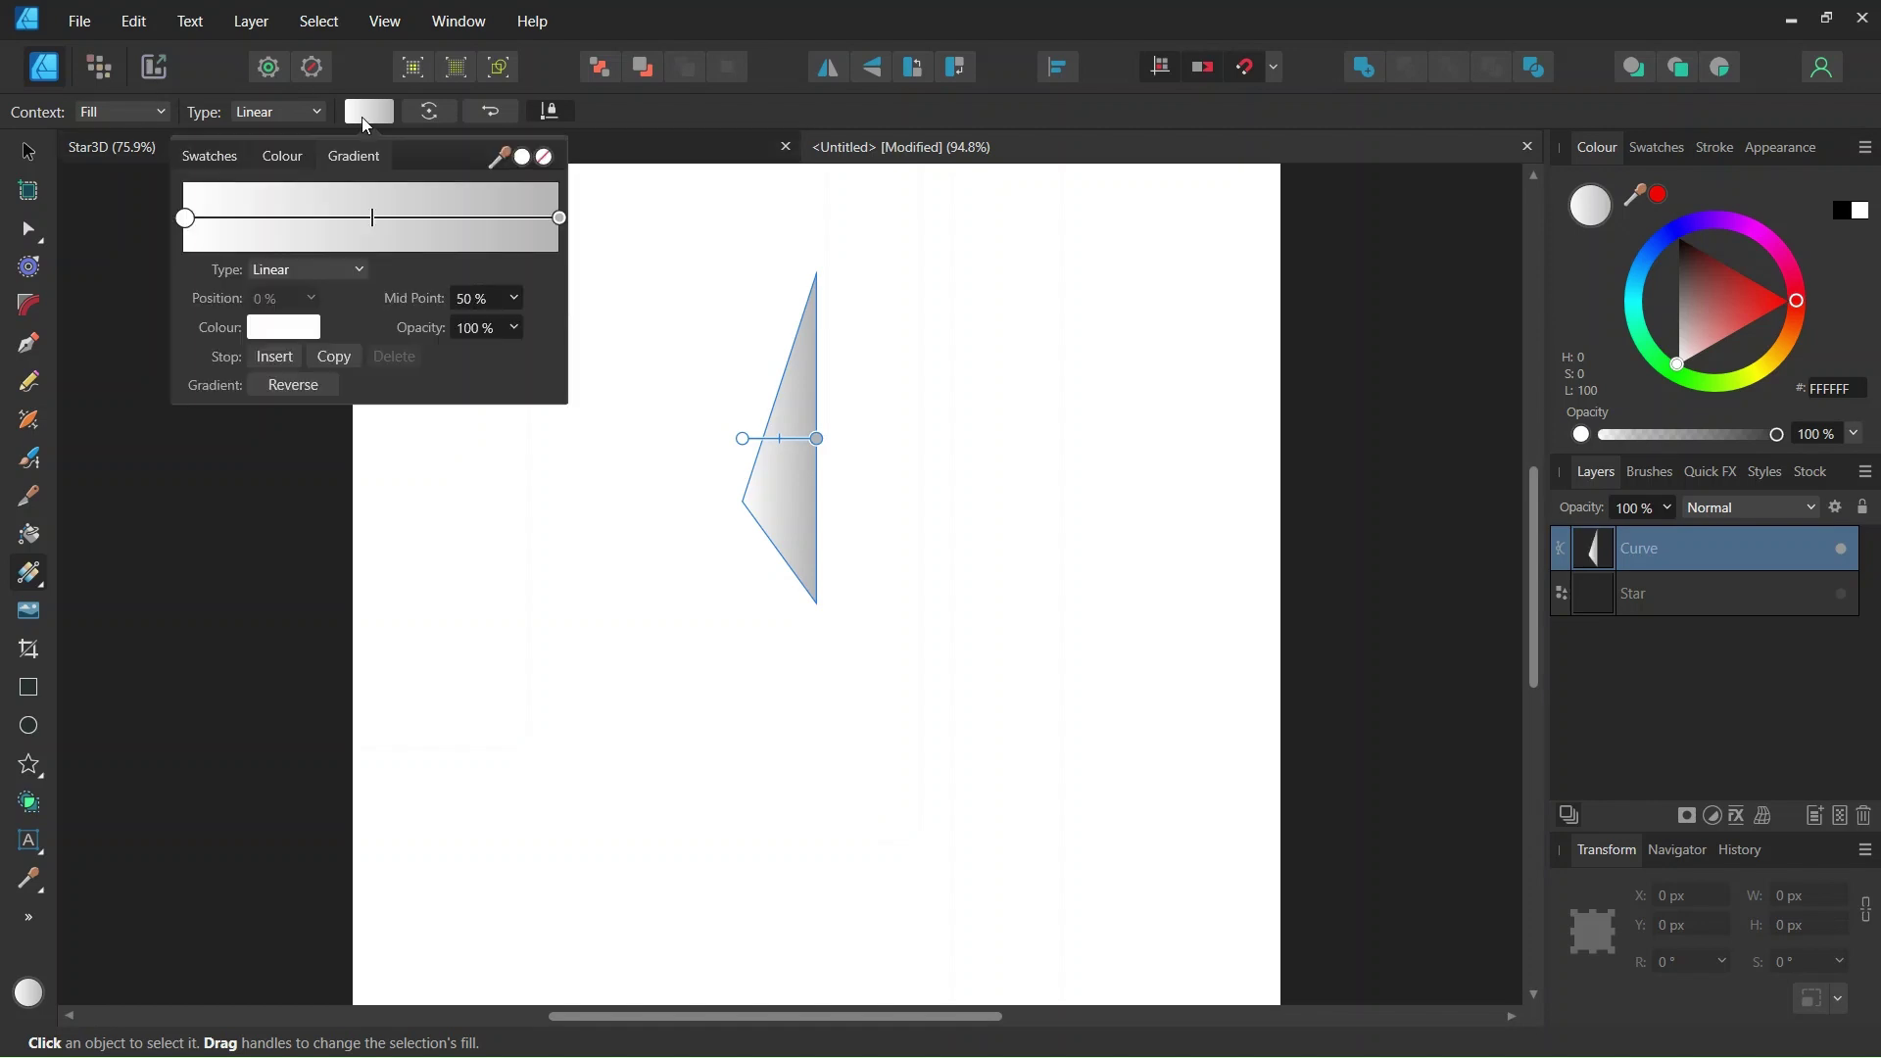
{"action": "left_click", "coordinate": [285, 330]}
{"action": "left_click", "coordinate": [190, 401]}
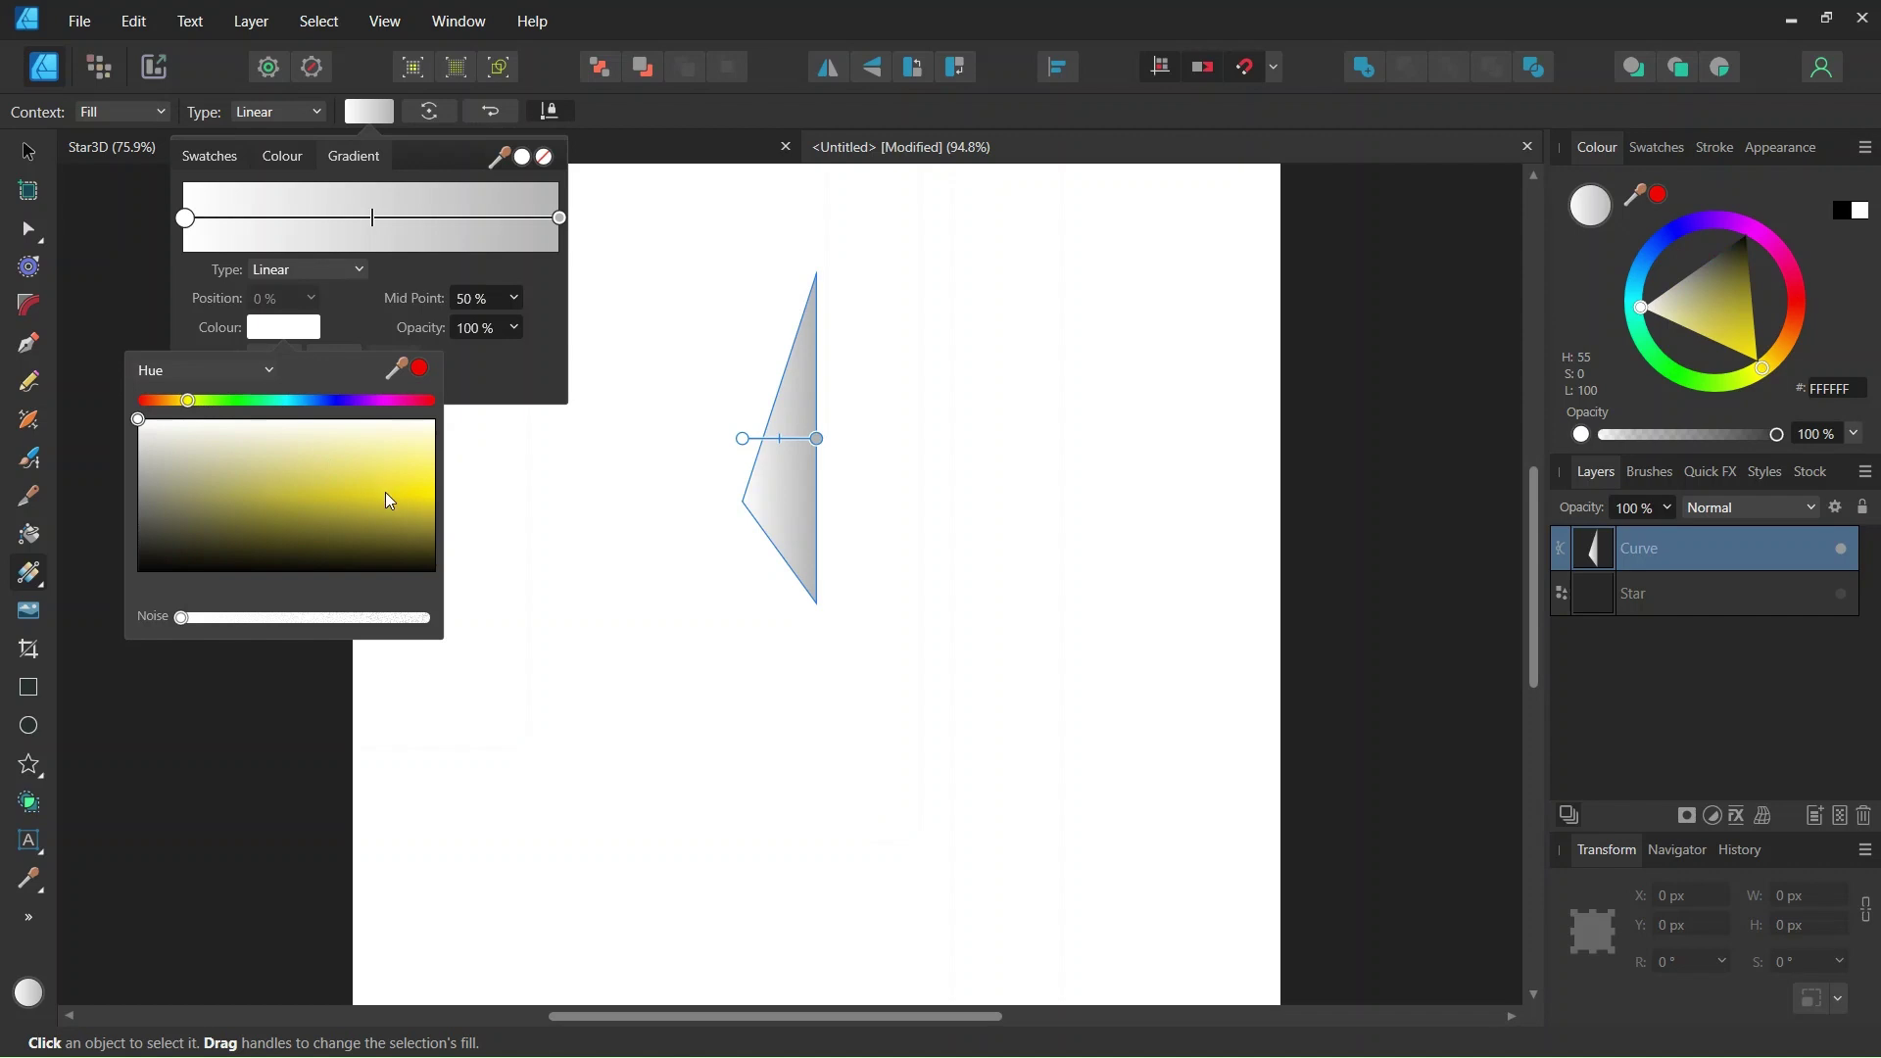
{"action": "left_click_drag", "start_coordinate": [385, 492], "coordinate": [410, 509]}
- Make the right gradient stop bright yellow and move the midpoint to 51%
{"action": "left_click", "coordinate": [557, 215]}
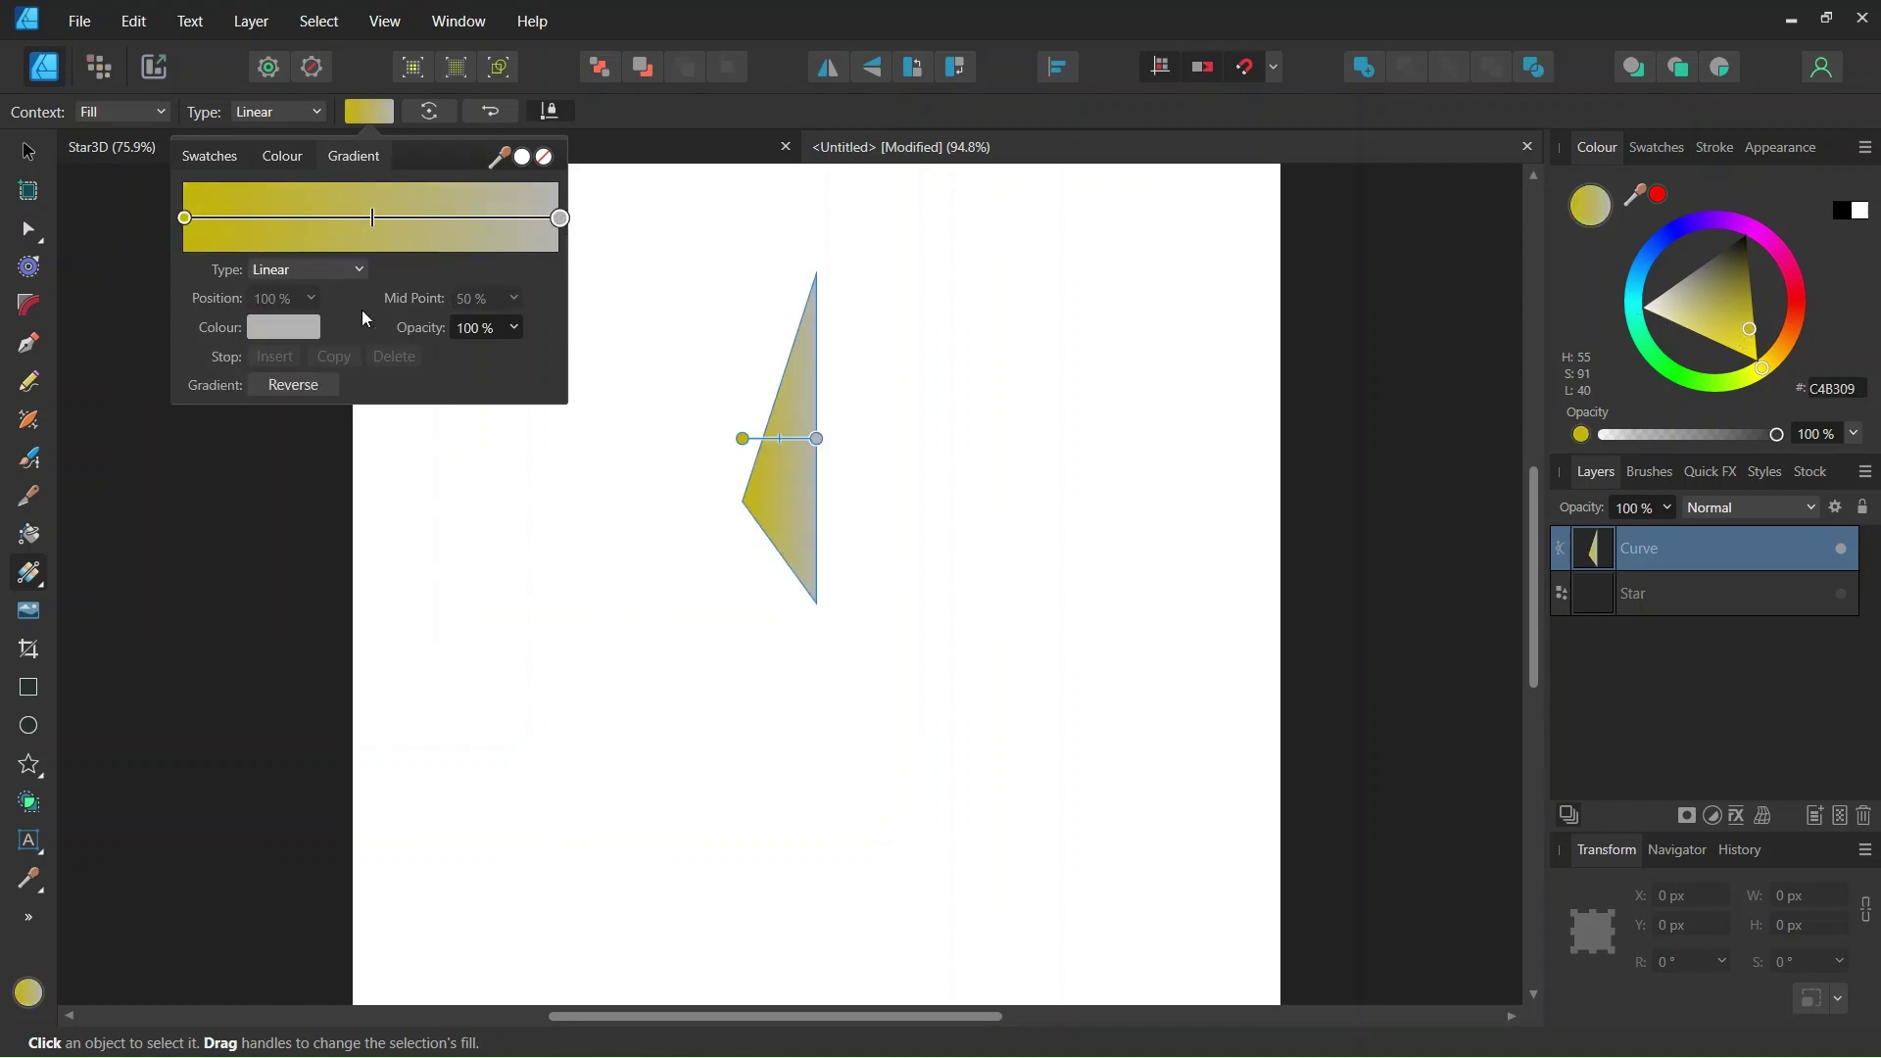
{"action": "left_click", "coordinate": [283, 327]}
{"action": "left_click", "coordinate": [190, 401]}
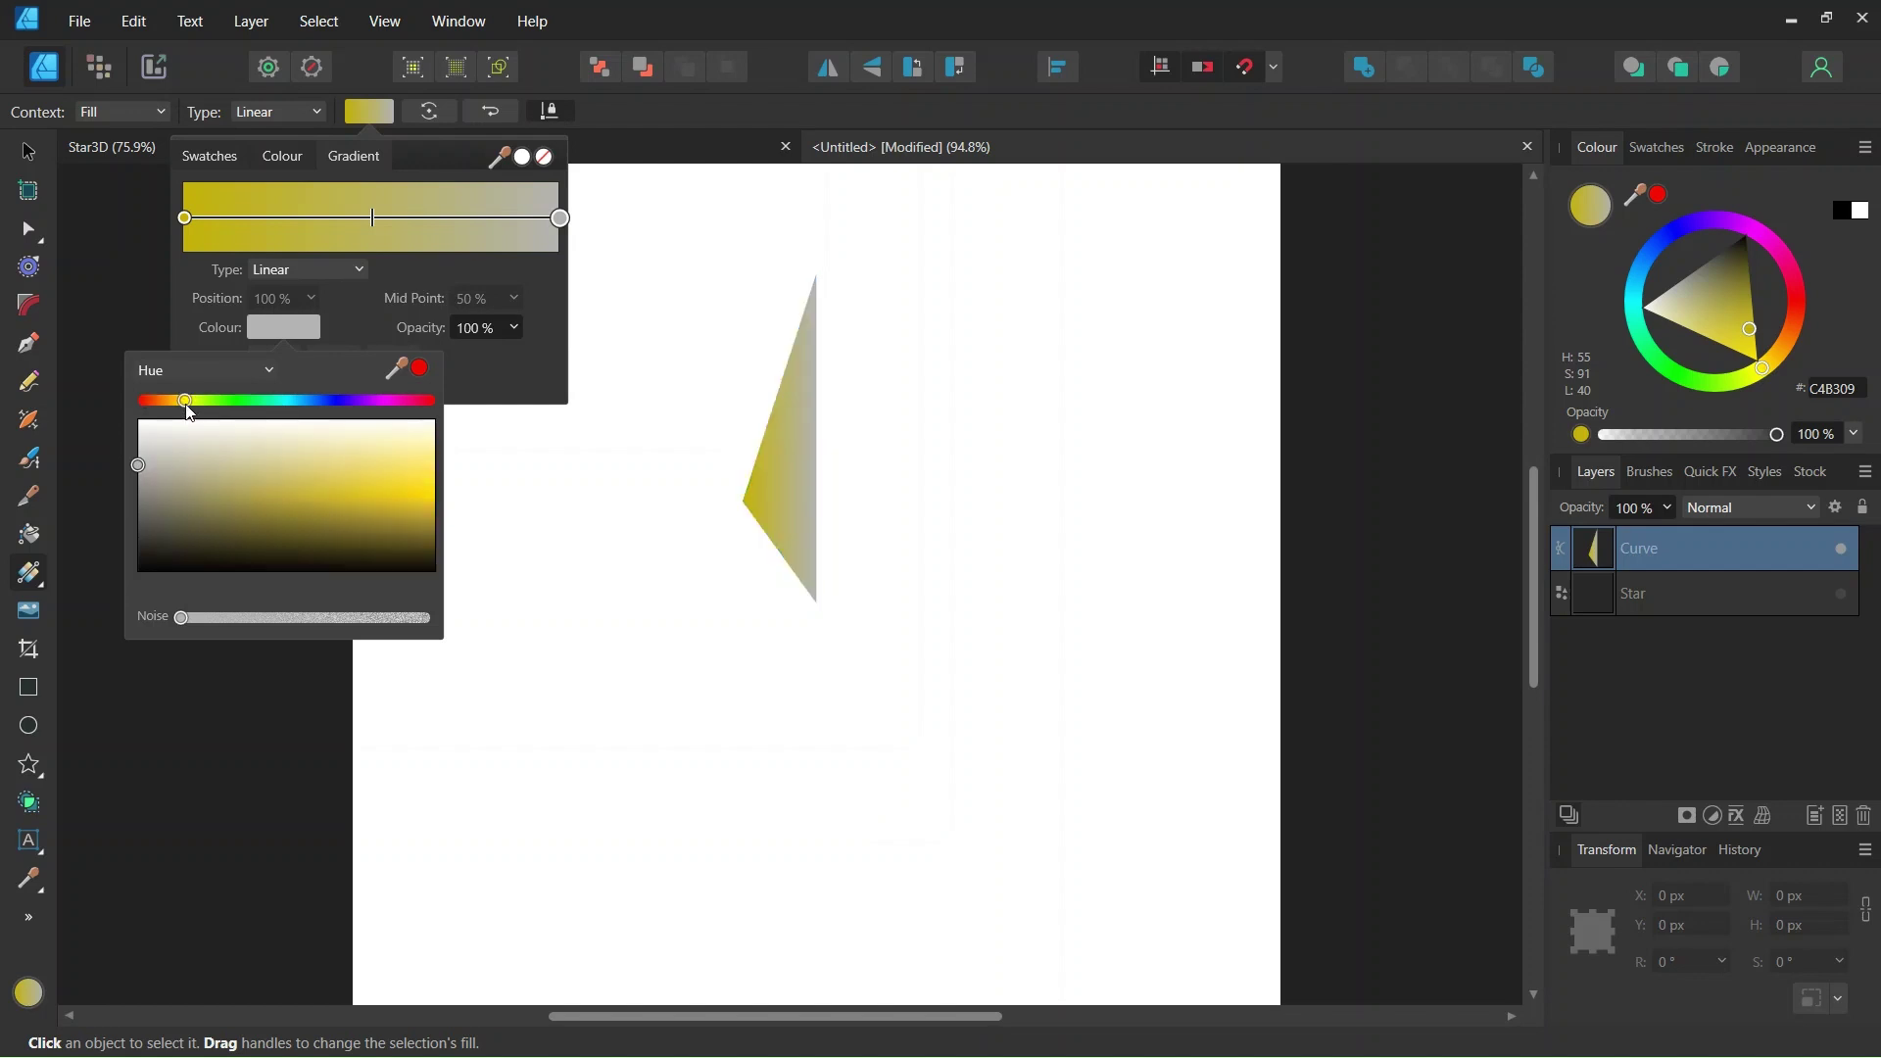
{"action": "left_click_drag", "start_coordinate": [367, 468], "coordinate": [410, 470]}
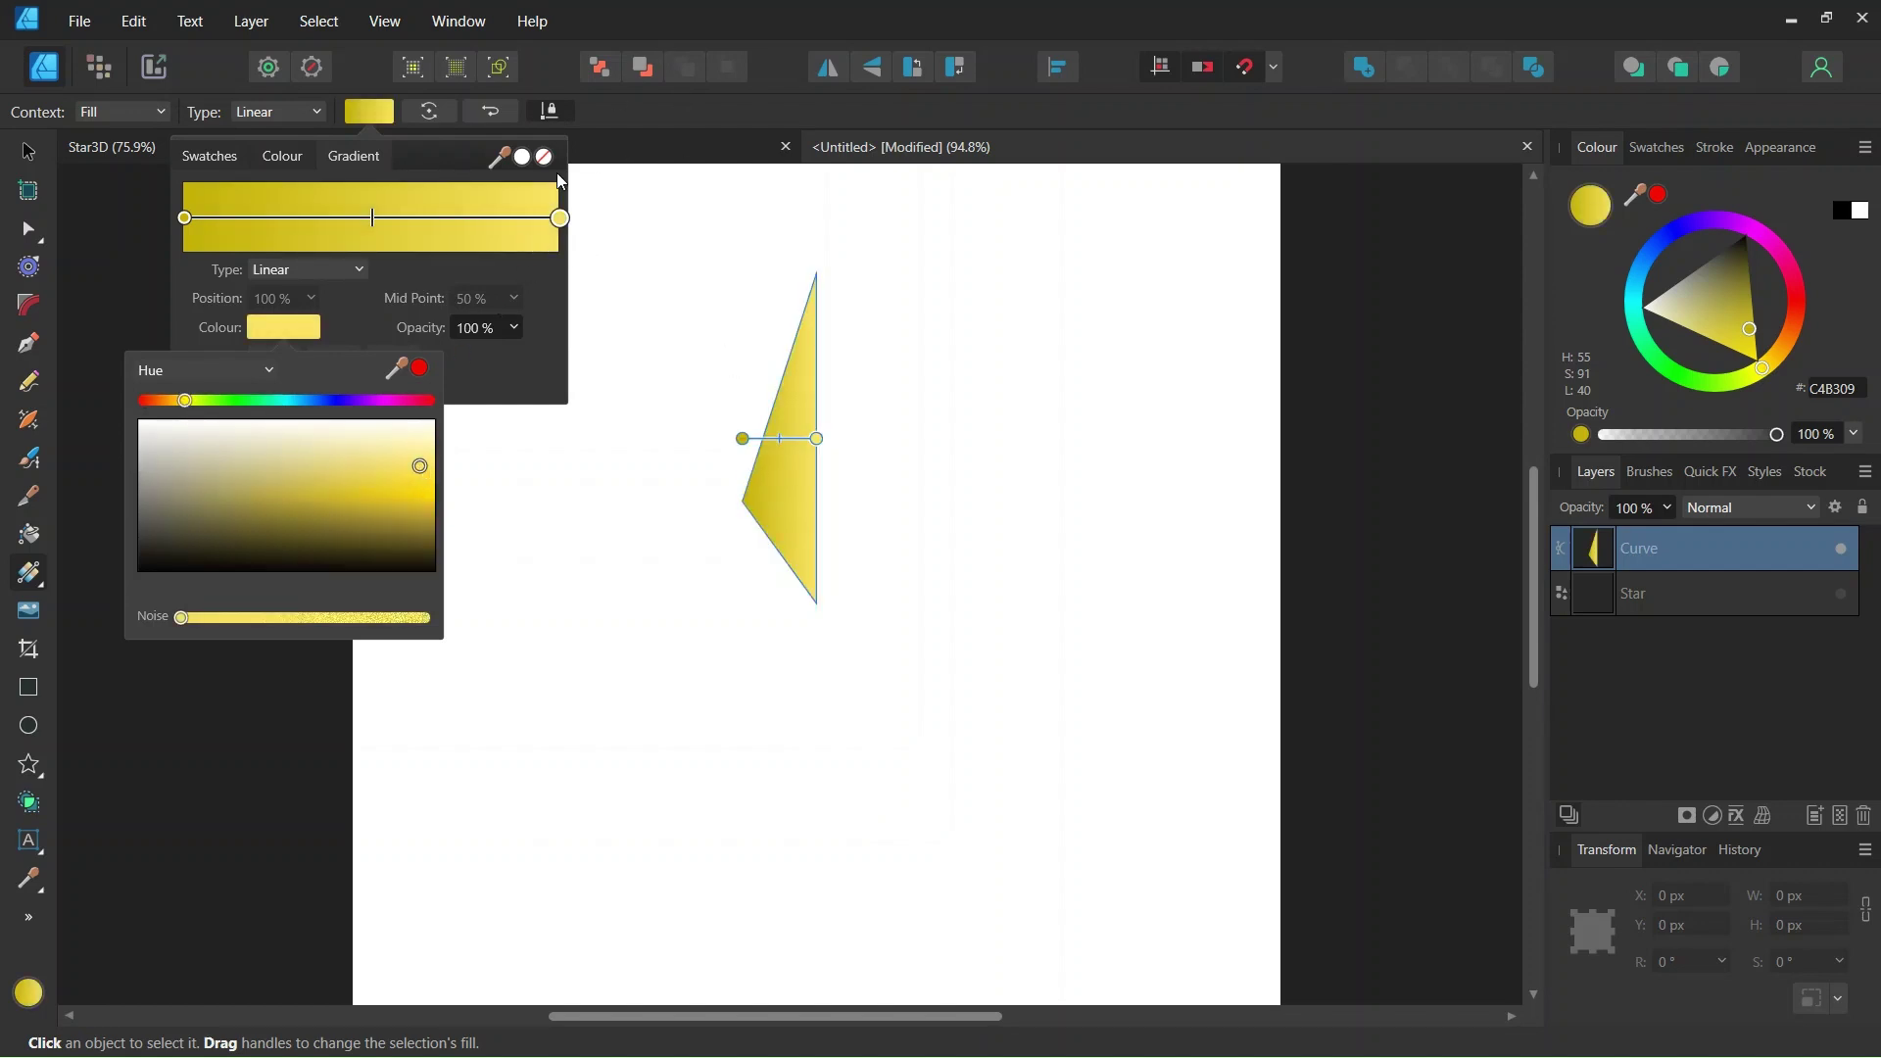
{"action": "left_click", "coordinate": [462, 272]}
{"action": "left_click", "coordinate": [373, 218]}
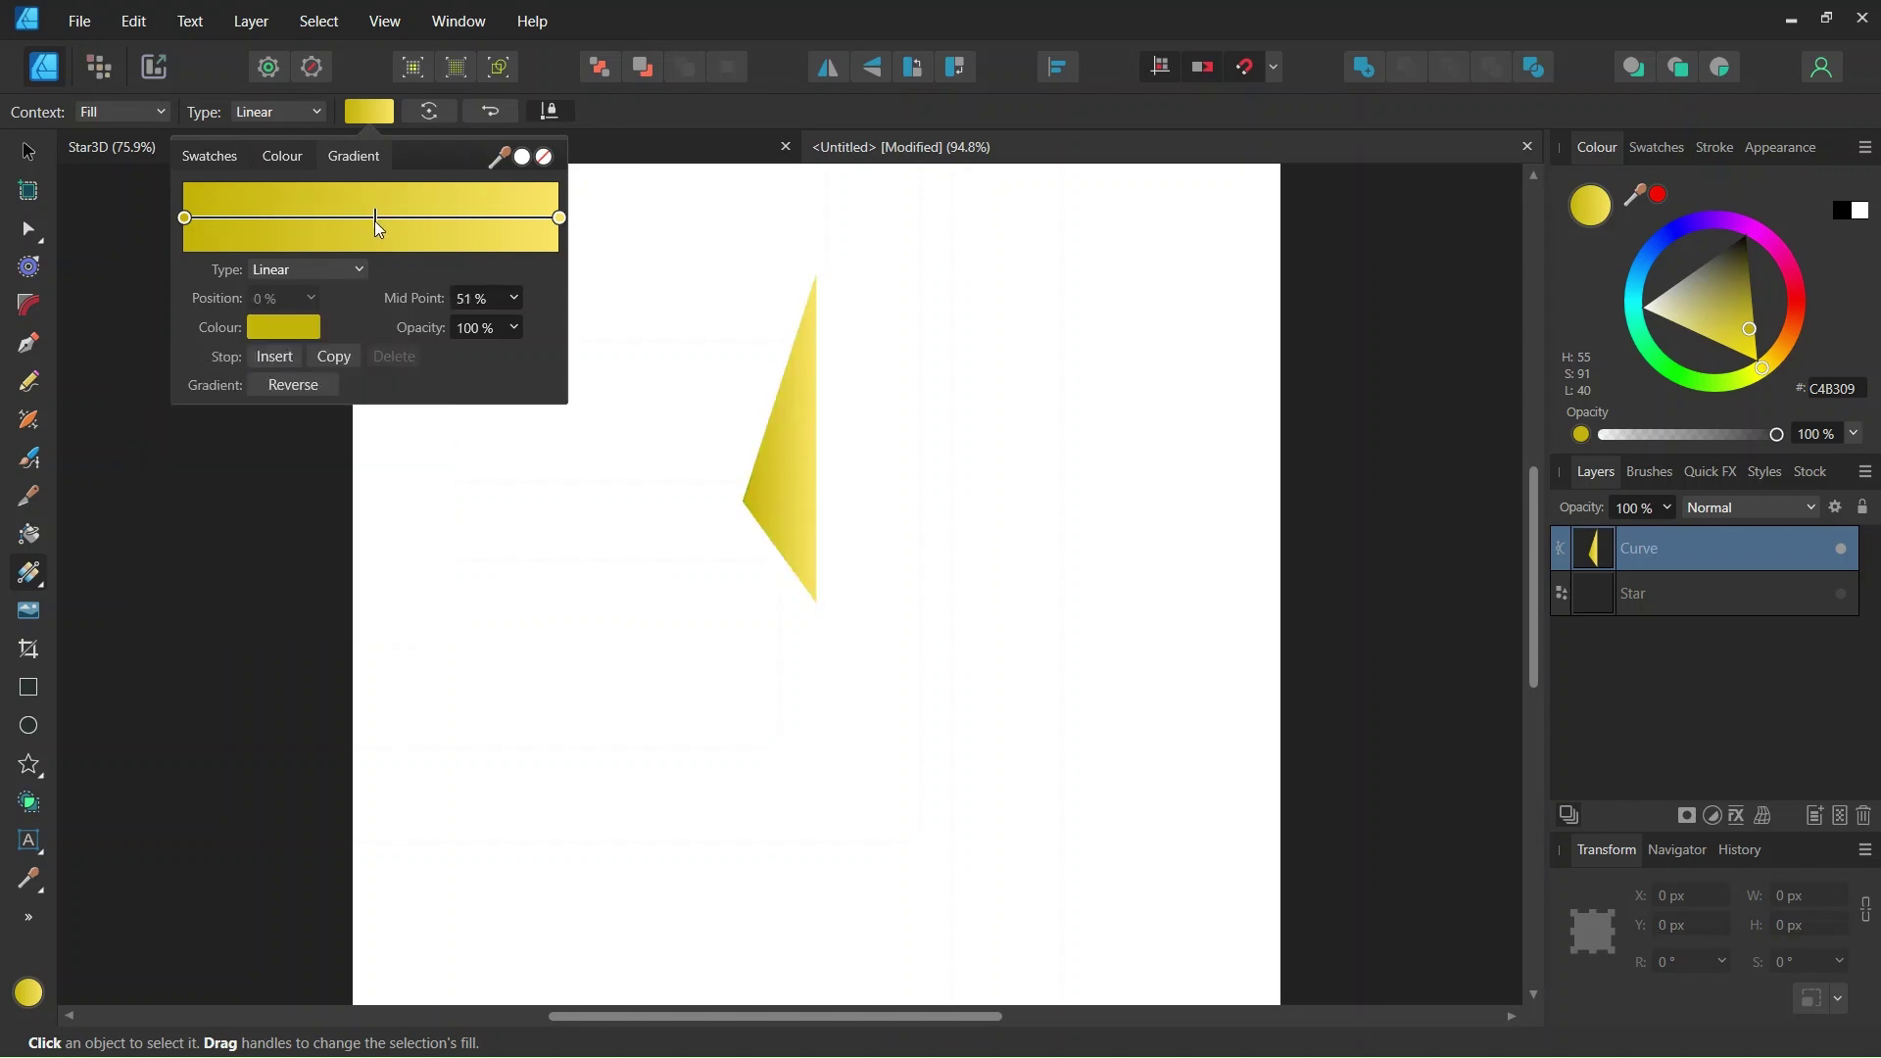
{"action": "left_click_drag", "start_coordinate": [372, 220], "coordinate": [382, 223]}
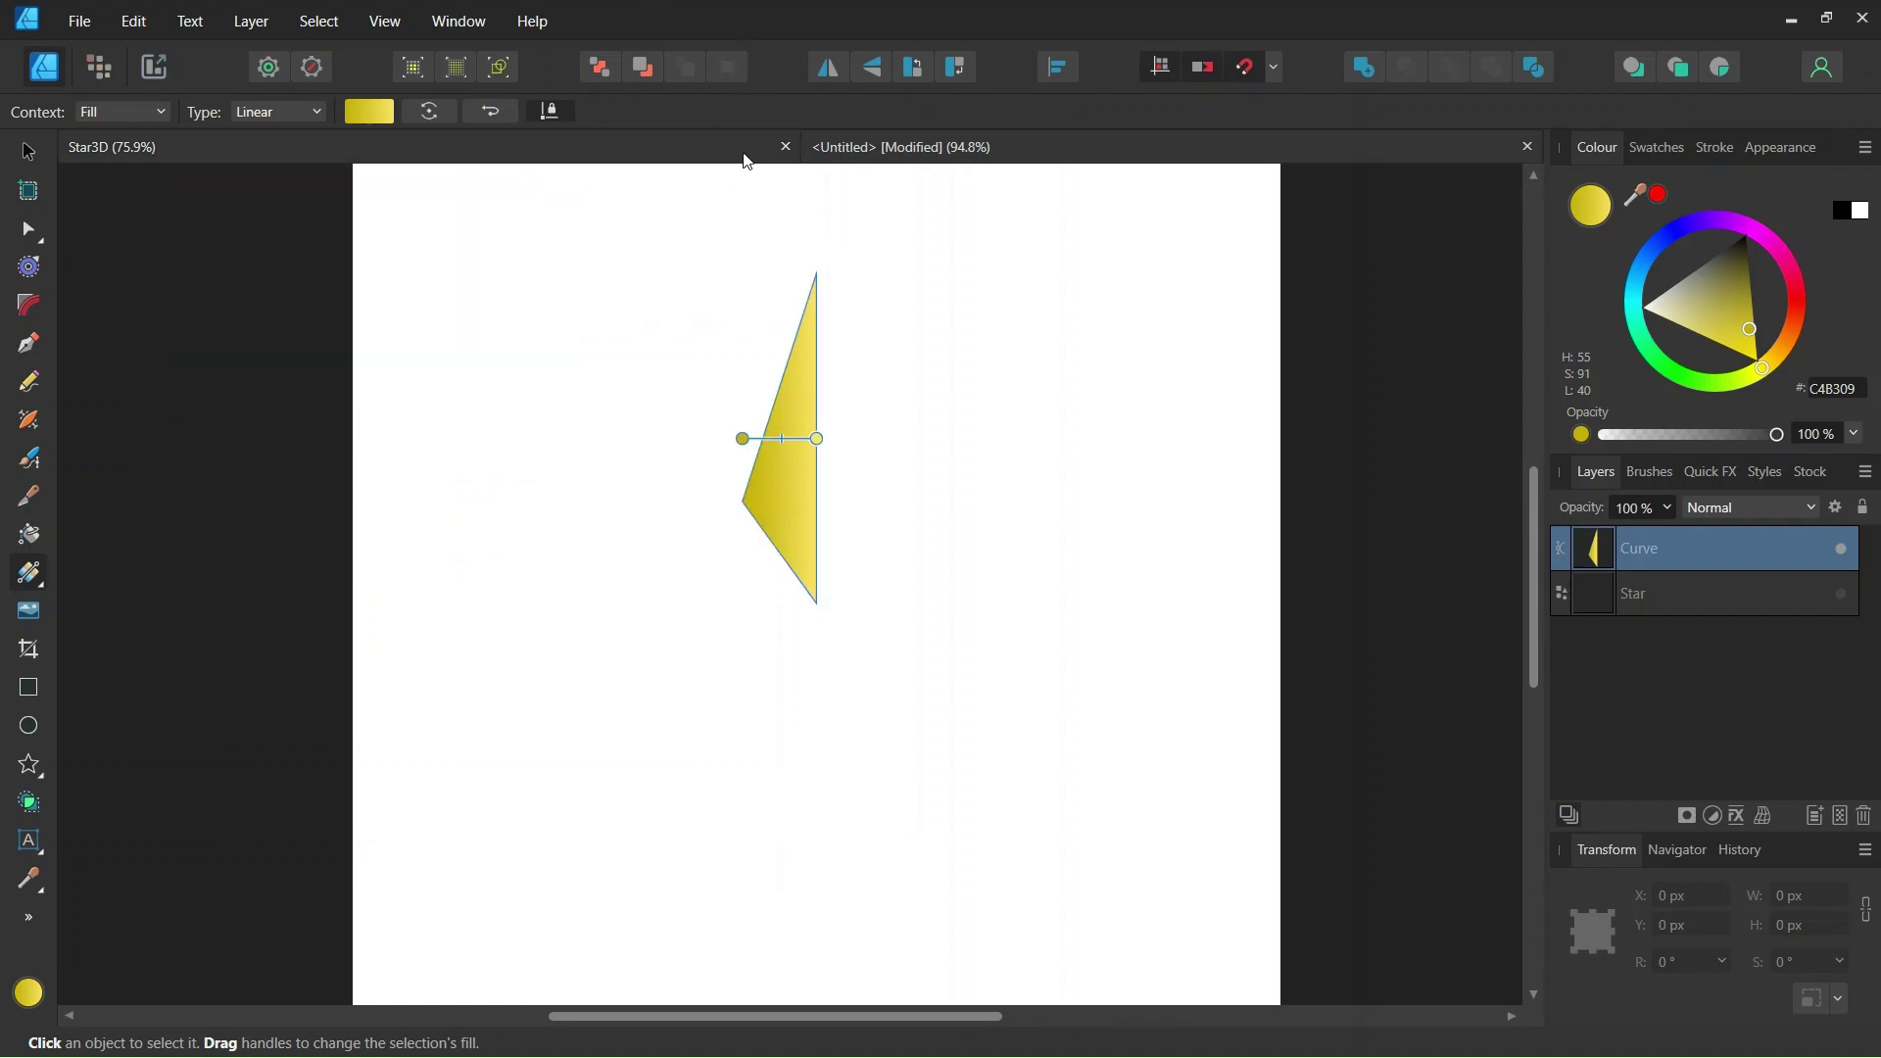
- Convert the selected gradient facet to a symbol with Layer > Create Symbol
{"action": "left_click", "coordinate": [27, 153]}
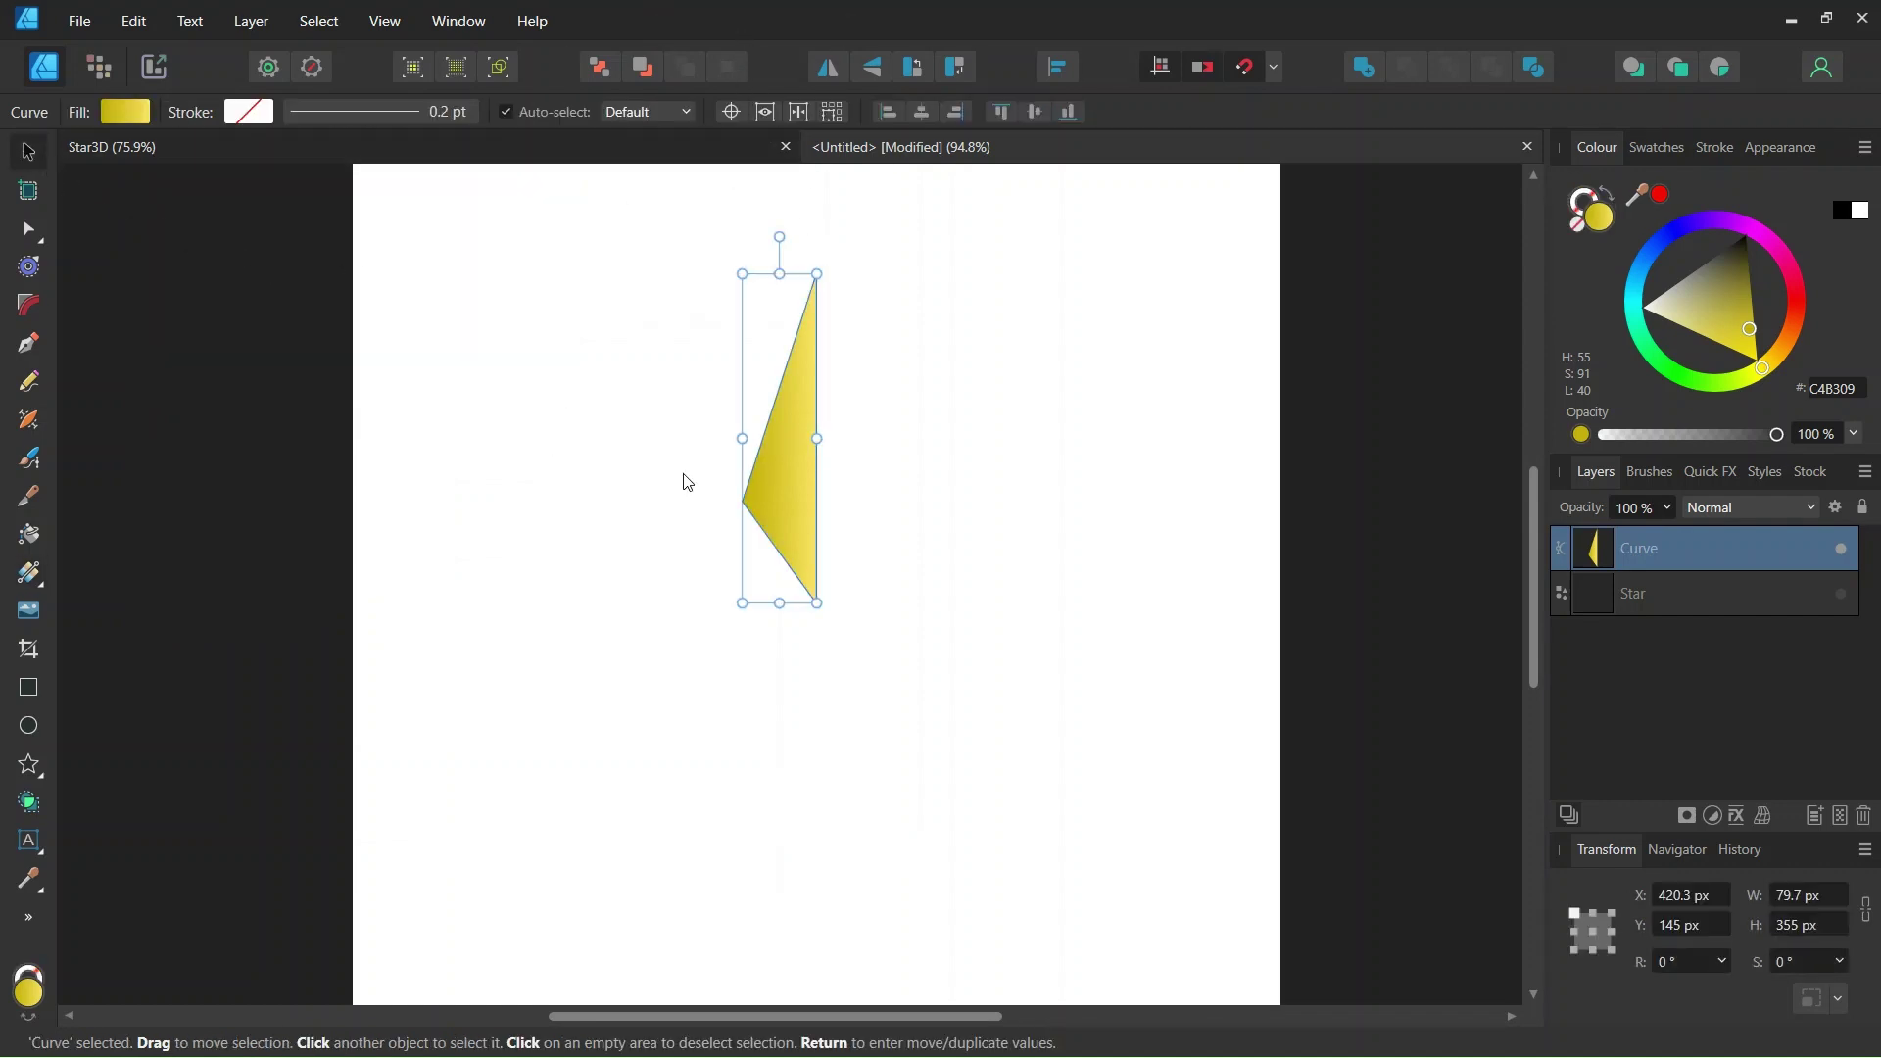
{"action": "scroll", "coordinate": [831, 520], "scroll_direction": "up", "scroll_amount": 2}
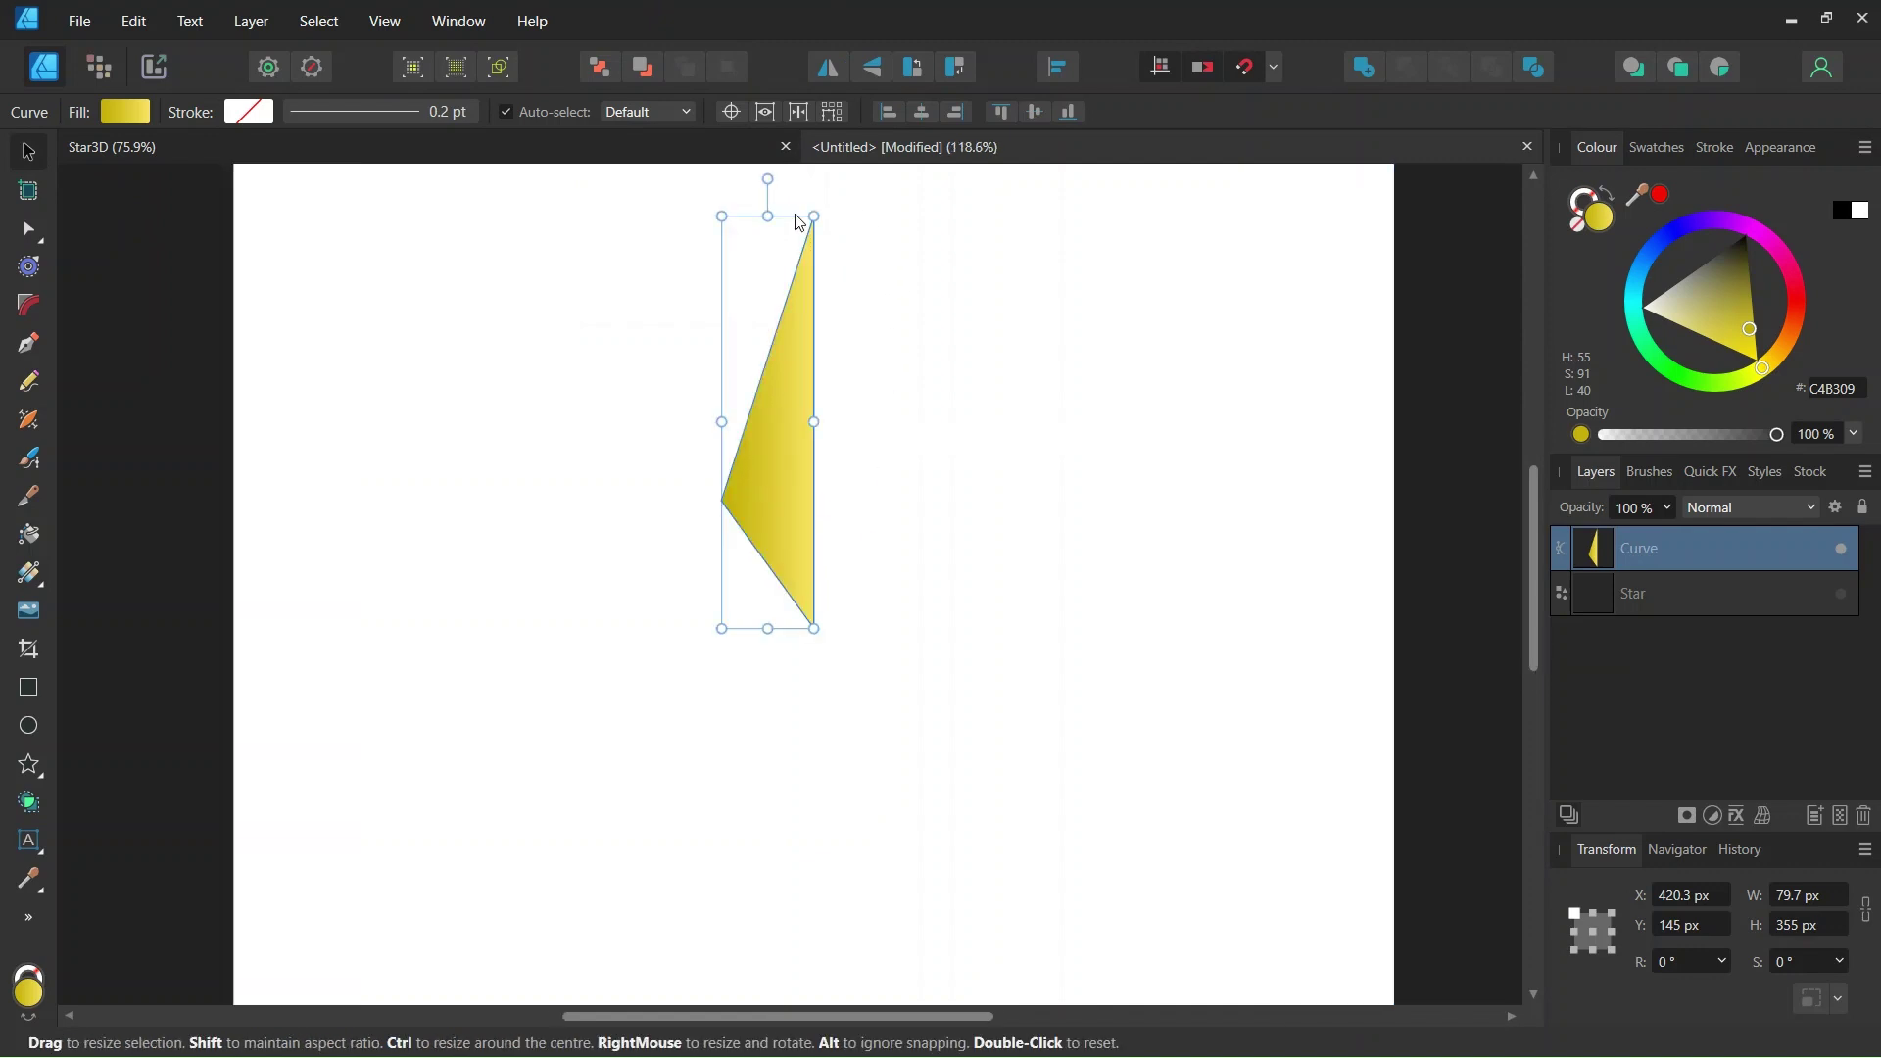
{"action": "scroll", "coordinate": [891, 647], "scroll_direction": "down", "scroll_amount": 2}
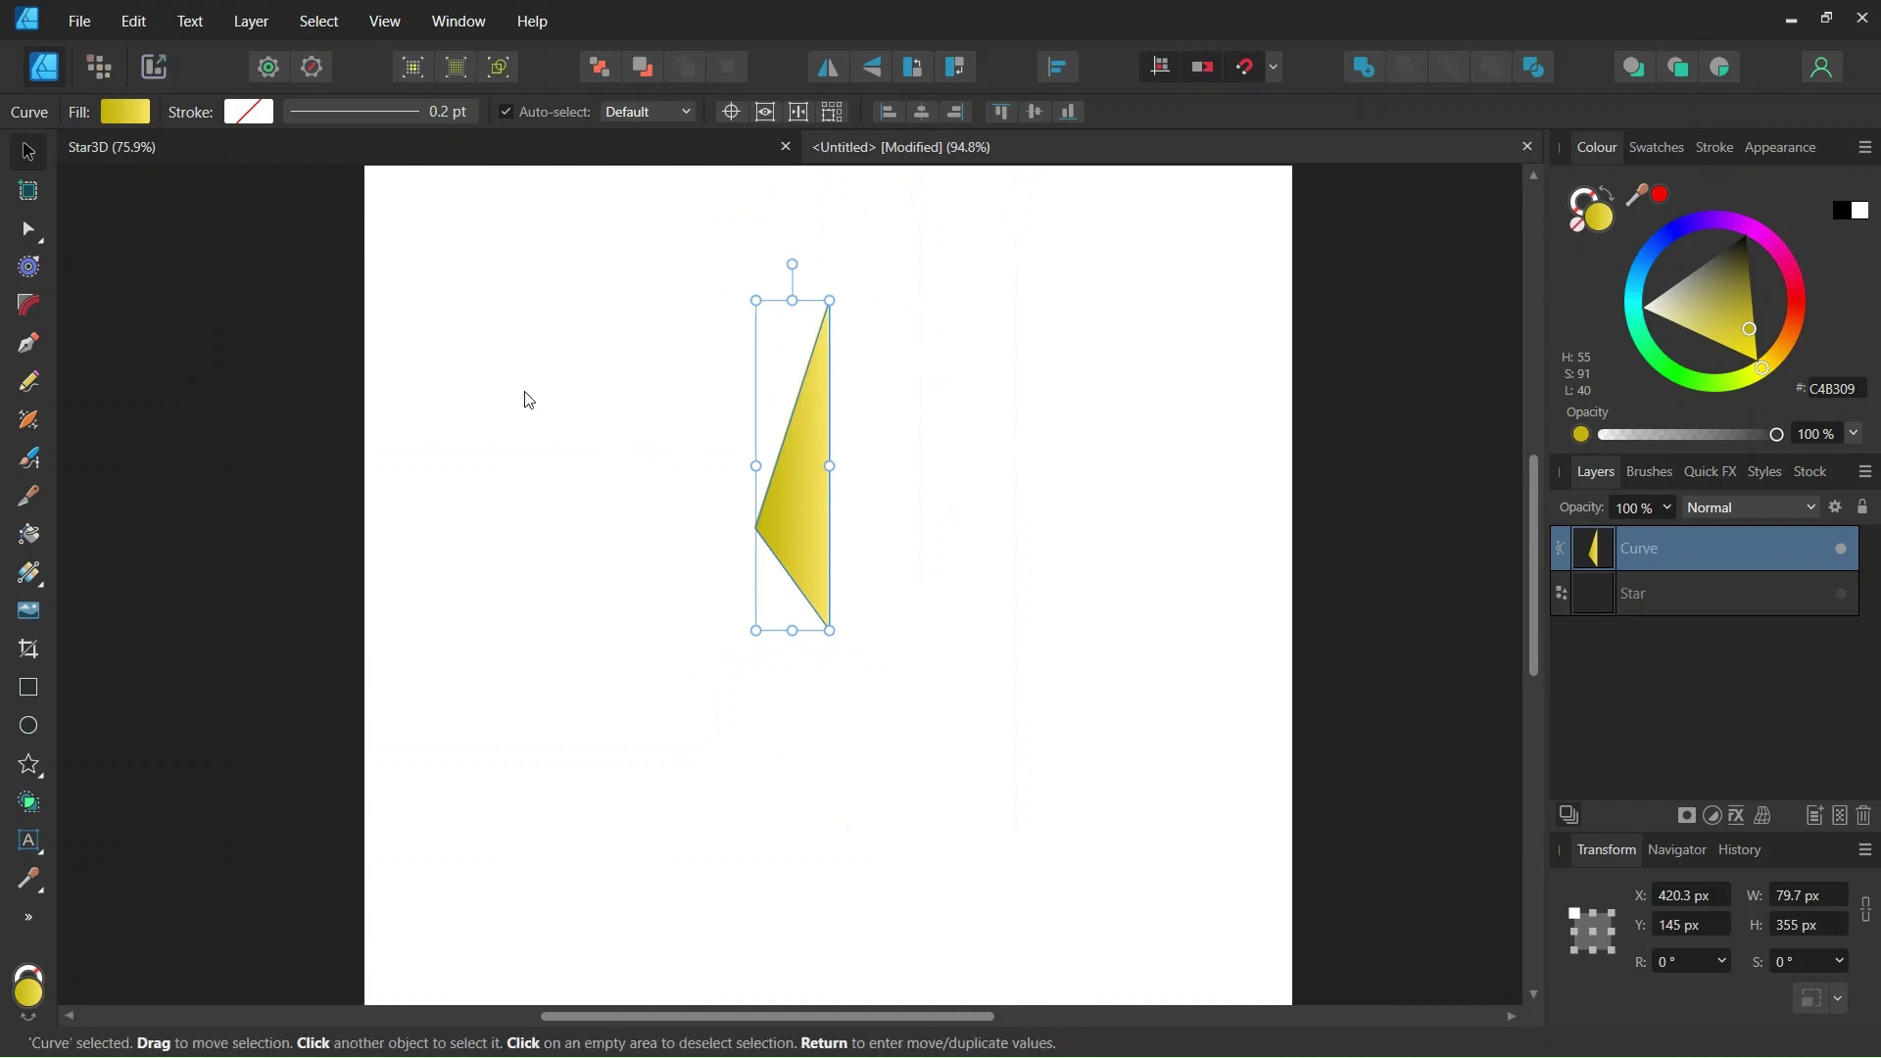
{"action": "left_click", "coordinate": [252, 21]}
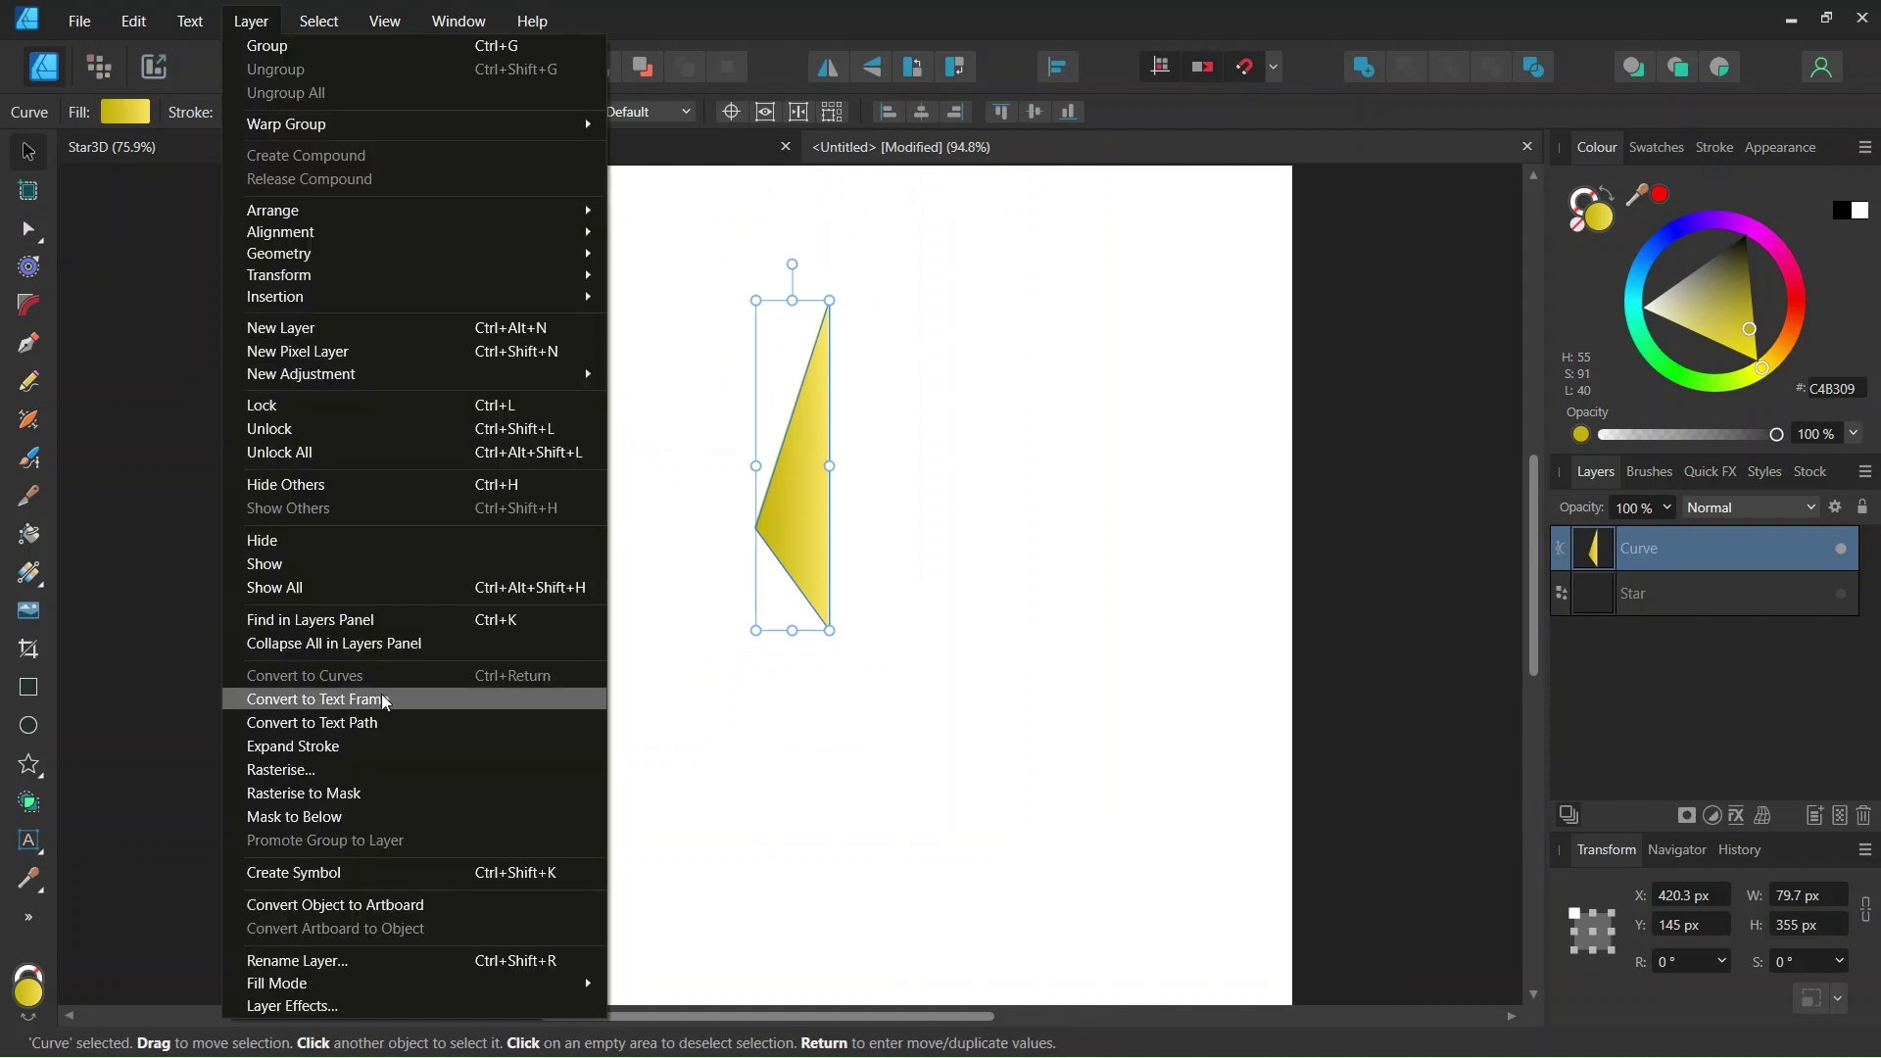
{"action": "left_click", "coordinate": [385, 875]}
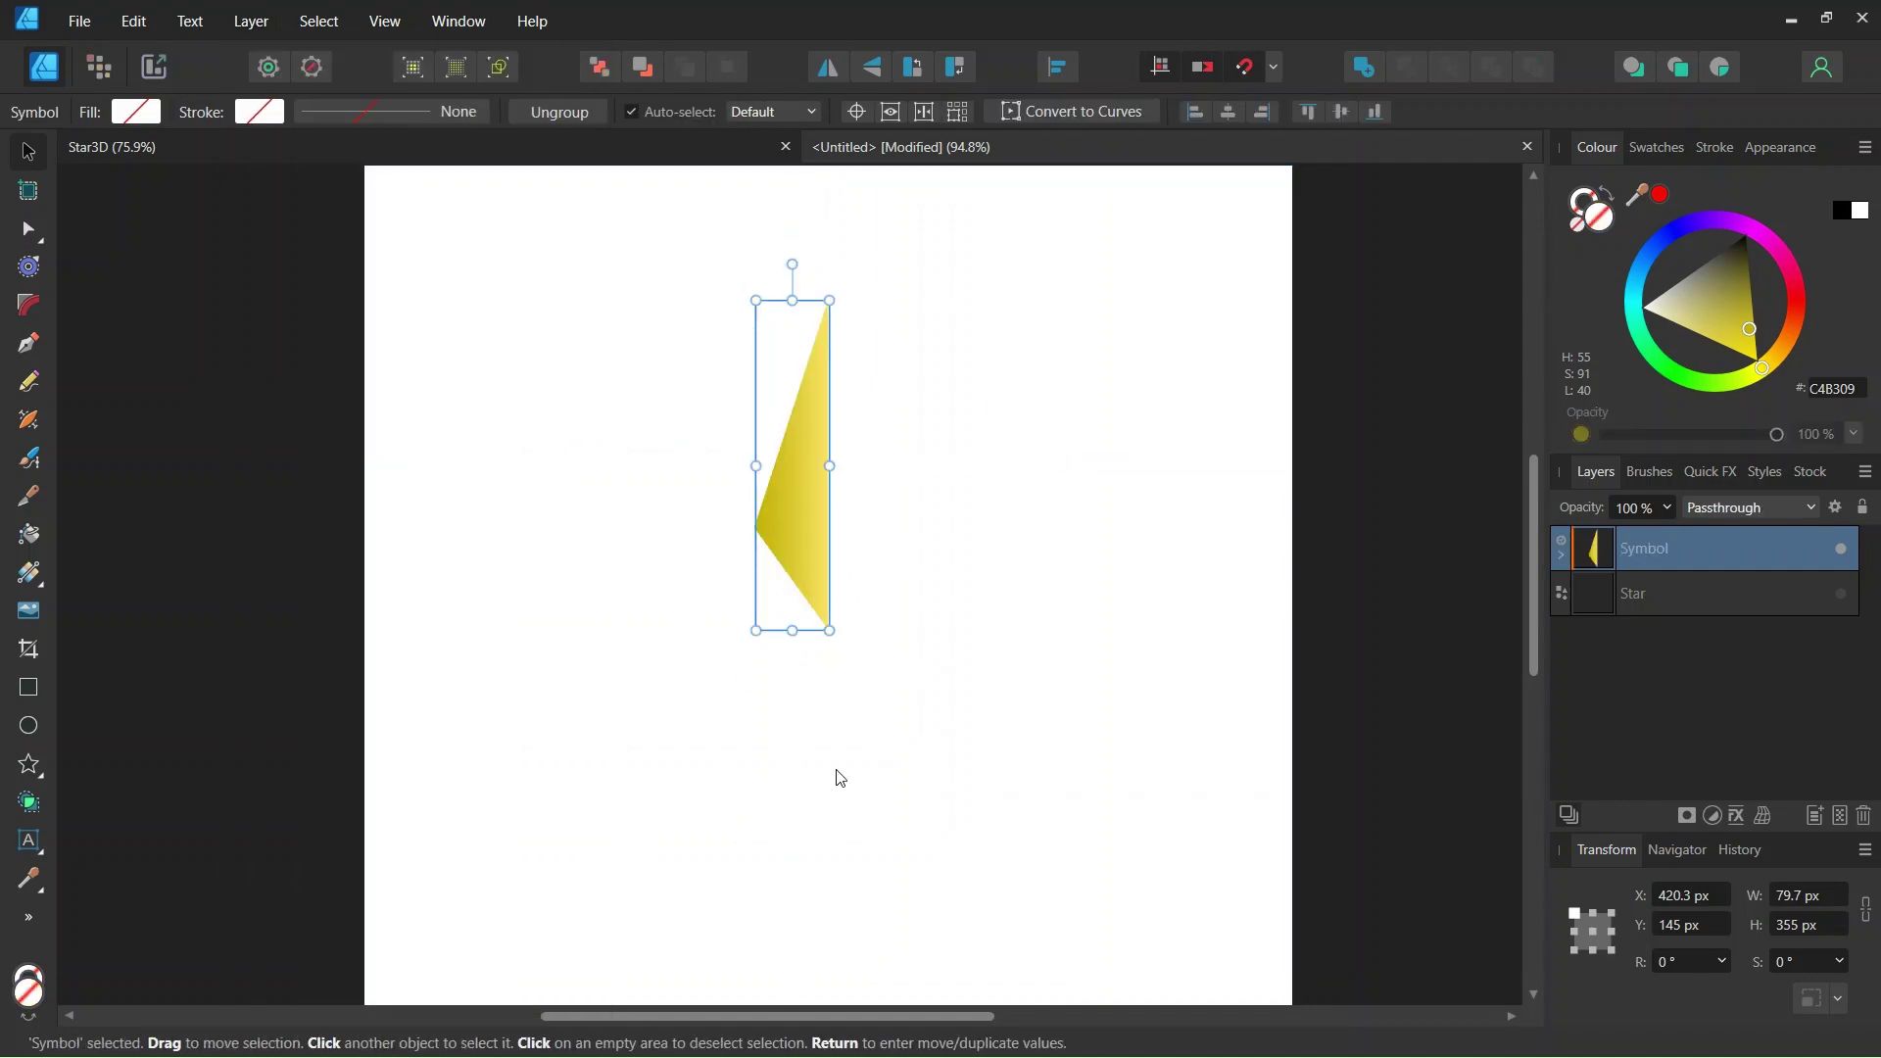
{"action": "key", "text": "alt"}
- Duplicate and horizontally flip the facet, butt it at X 500 px, then select both halves
{"action": "key", "text": "ctrl+j"}
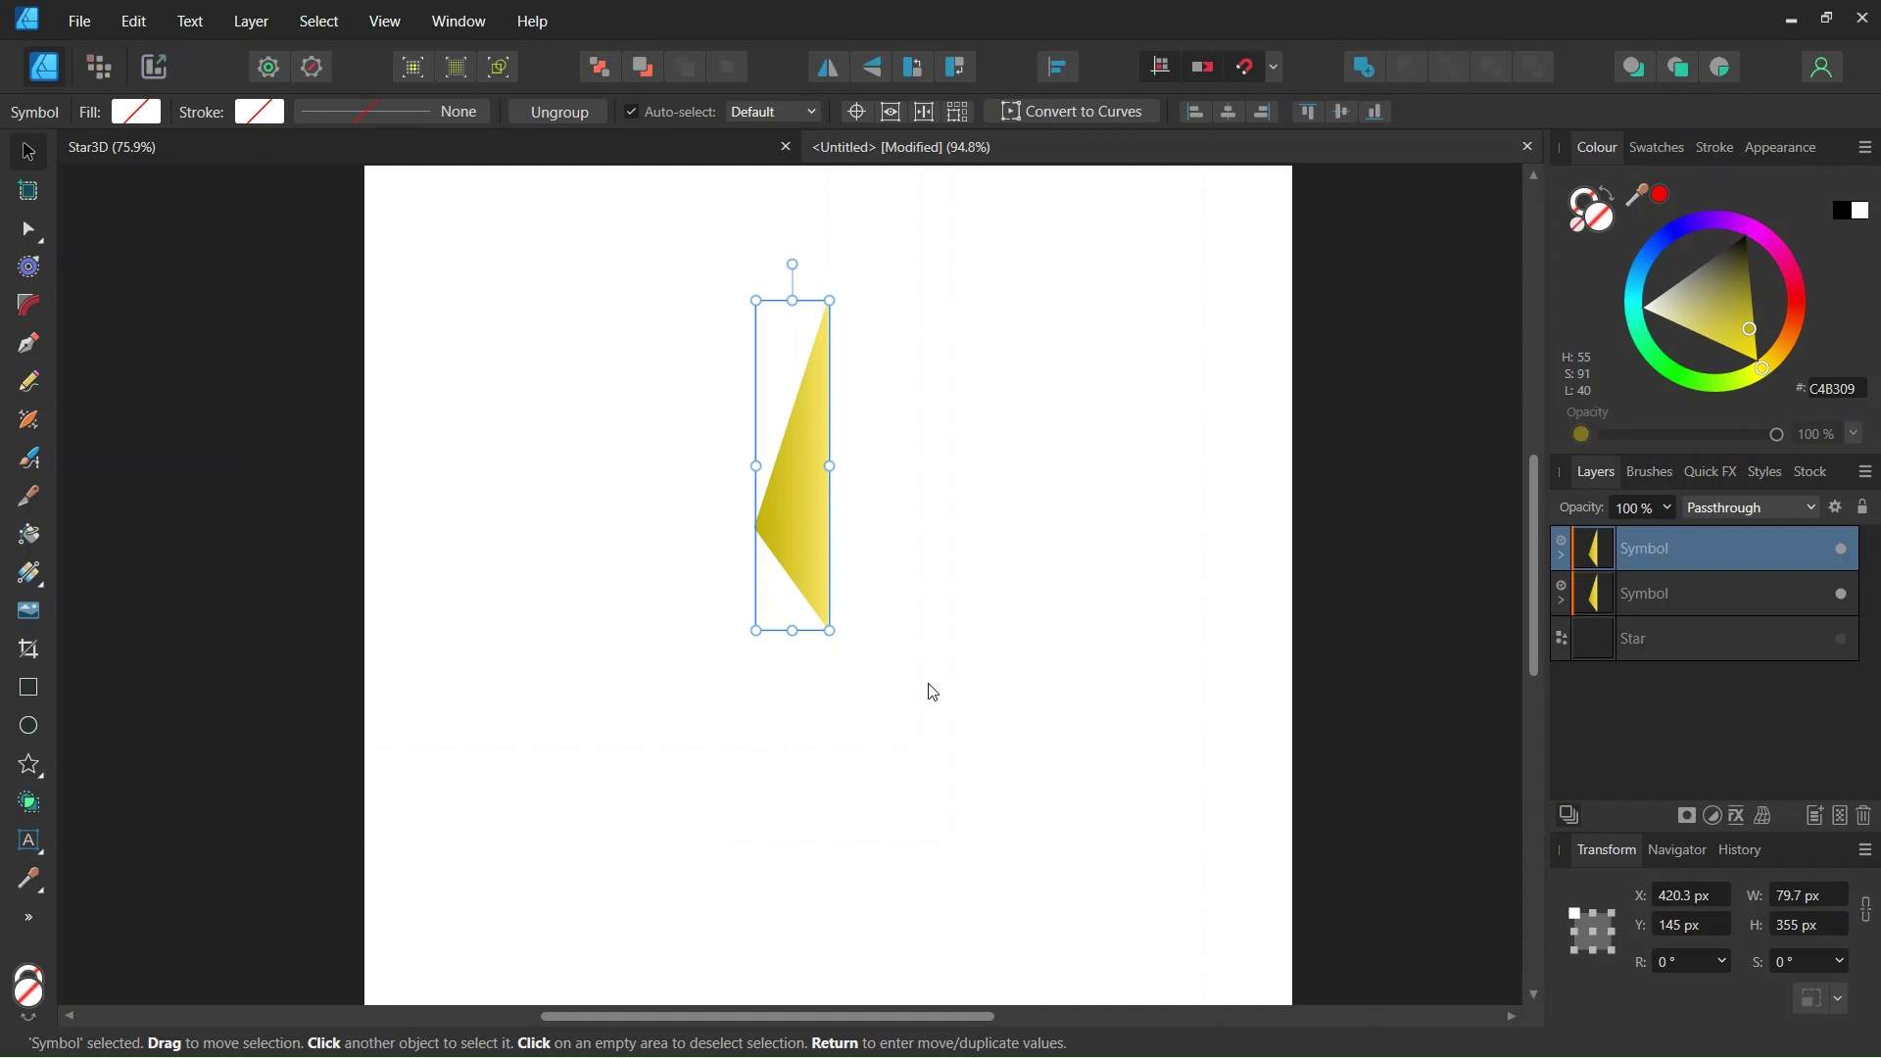
{"action": "left_click", "coordinate": [830, 69]}
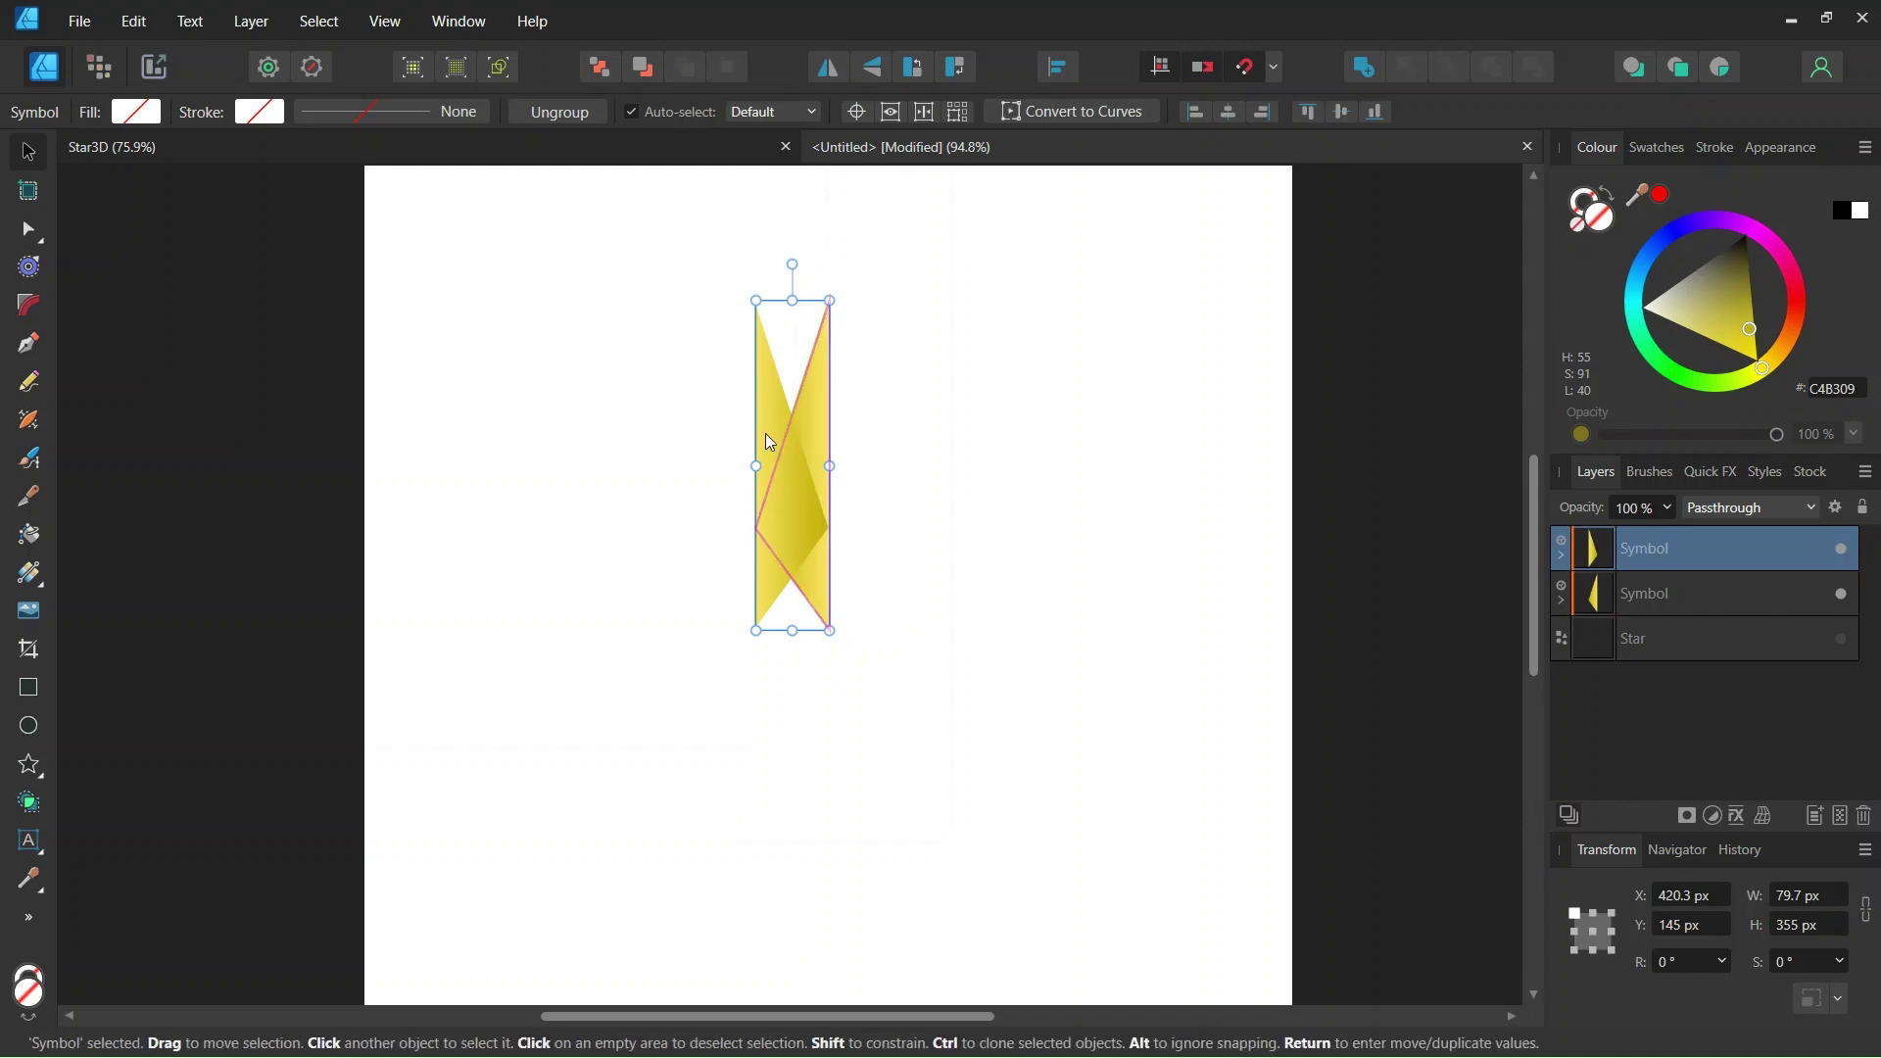
{"action": "left_click_drag", "start_coordinate": [768, 412], "coordinate": [842, 409]}
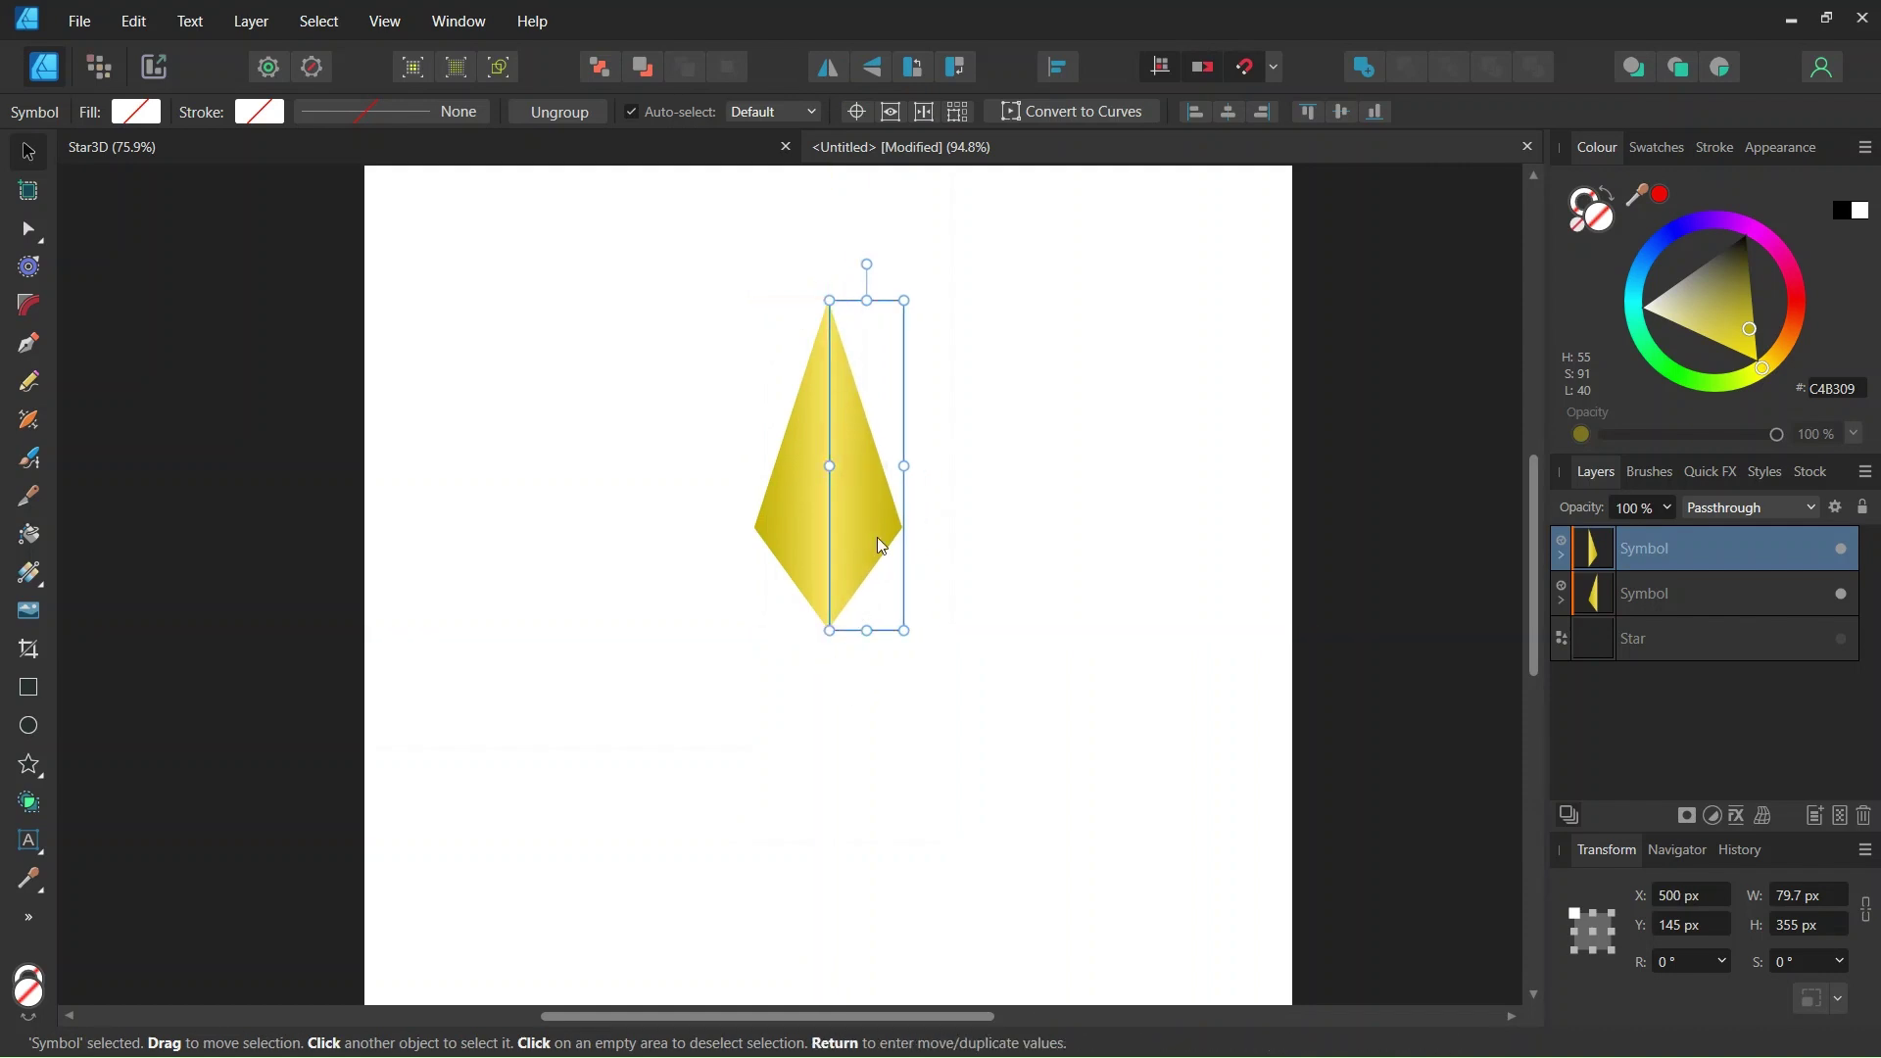
{"action": "left_click", "coordinate": [784, 468]}
{"action": "key", "text": "ctrl+a"}
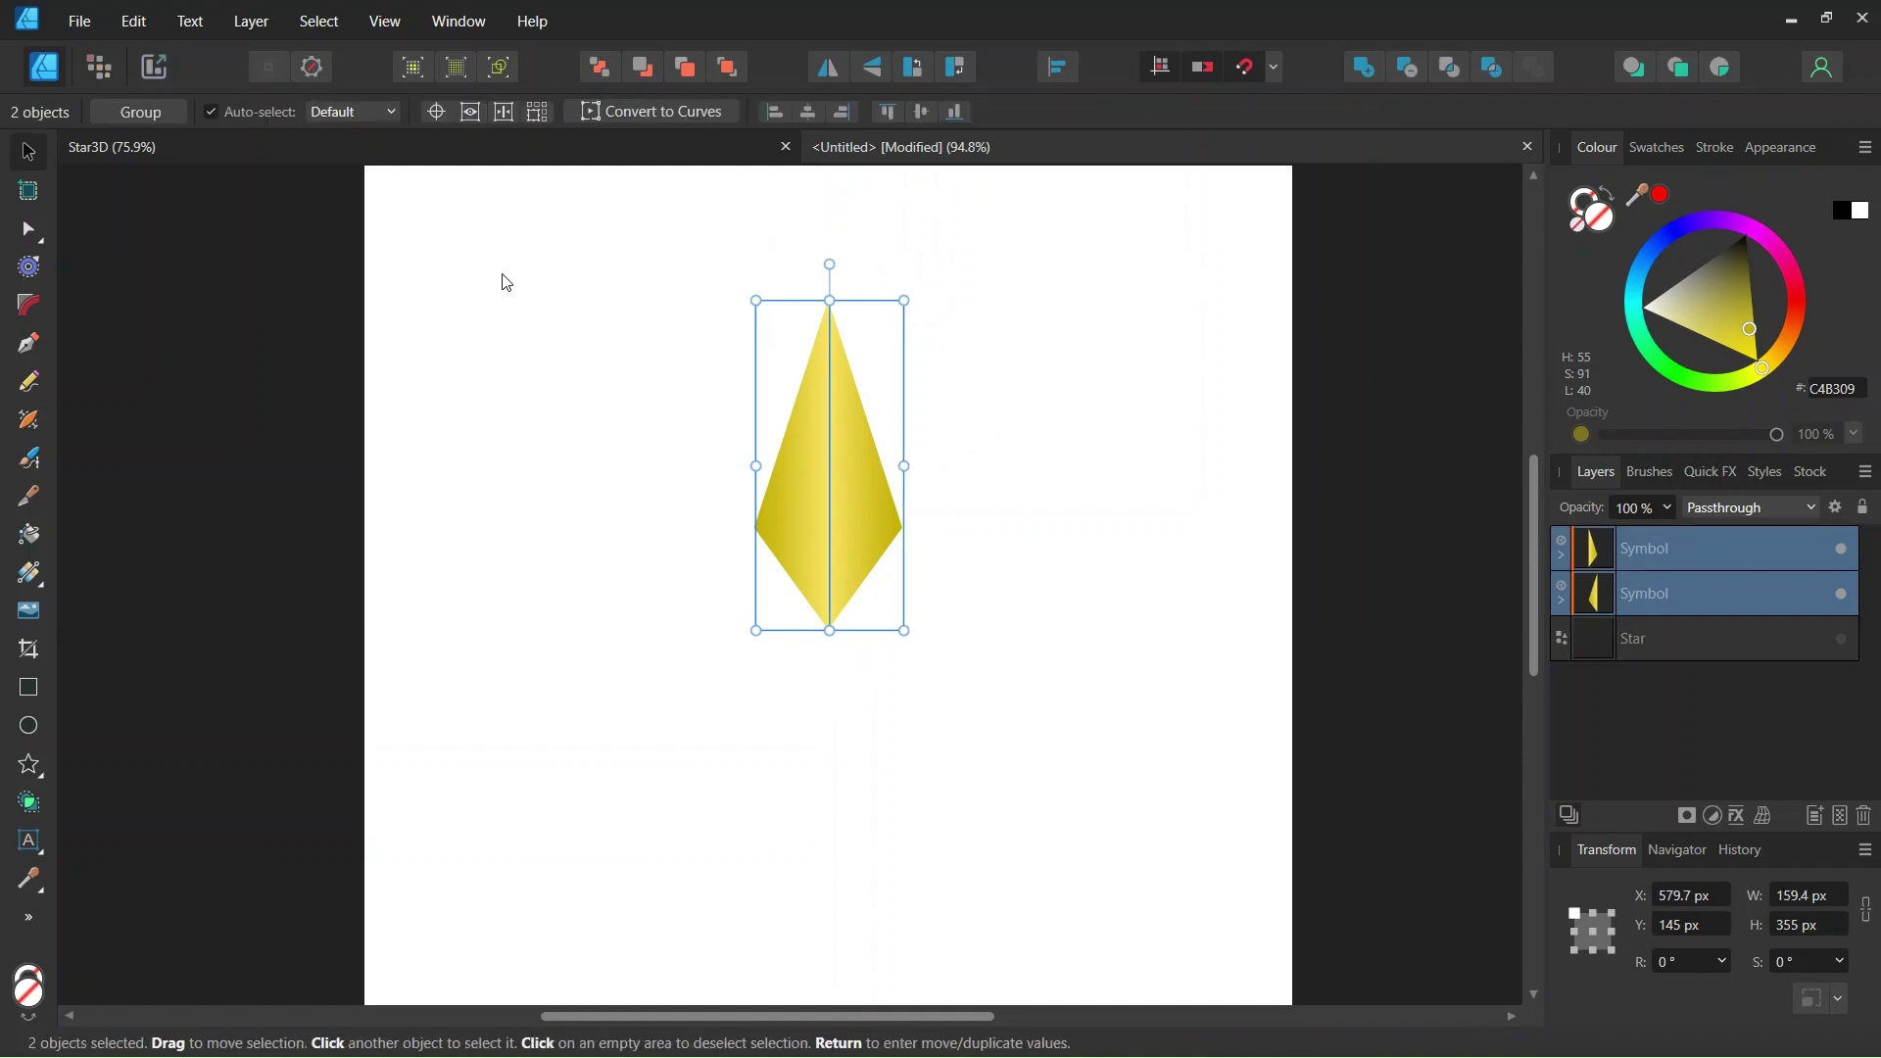
{"action": "left_click", "coordinate": [436, 112]}
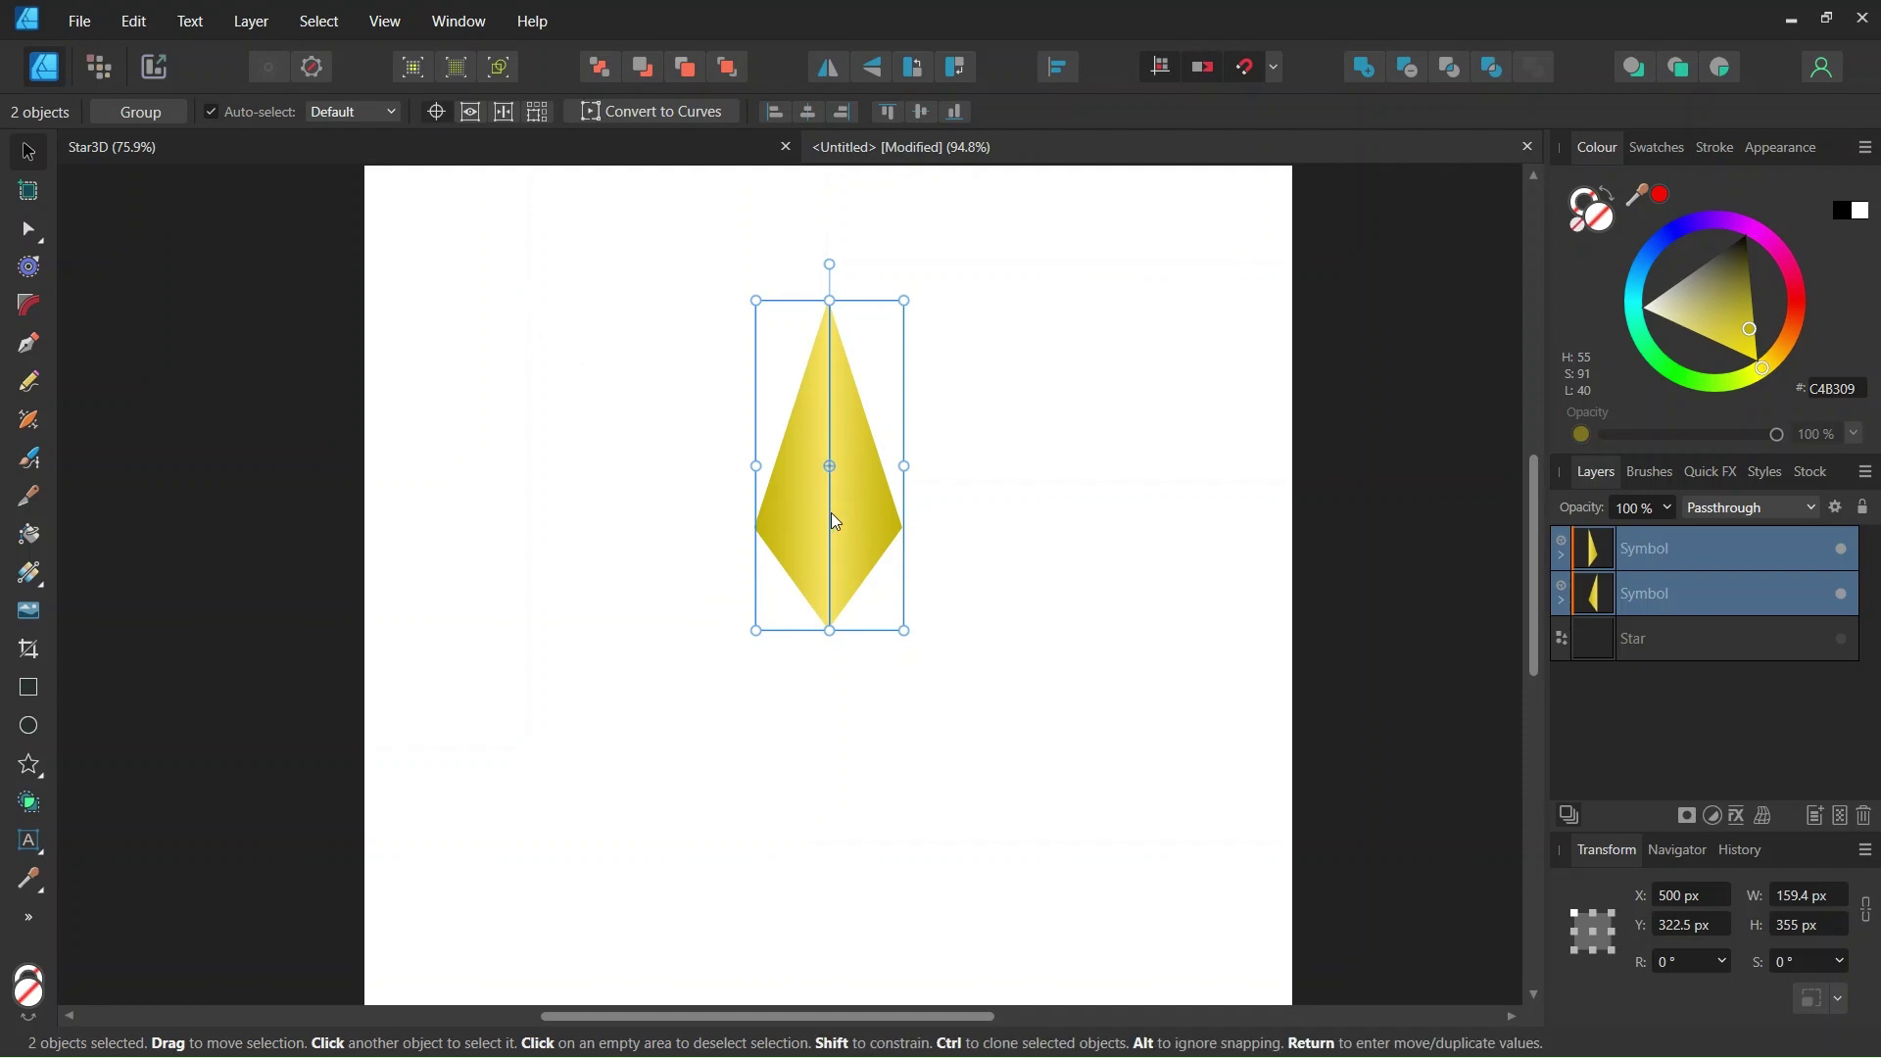
- Move the transform origin down to the star point's bottom tip
{"action": "left_click_drag", "start_coordinate": [831, 466], "coordinate": [831, 630]}
{"action": "key", "text": "alt"}
{"action": "scroll", "coordinate": [870, 679], "scroll_direction": "up", "scroll_amount": 3}
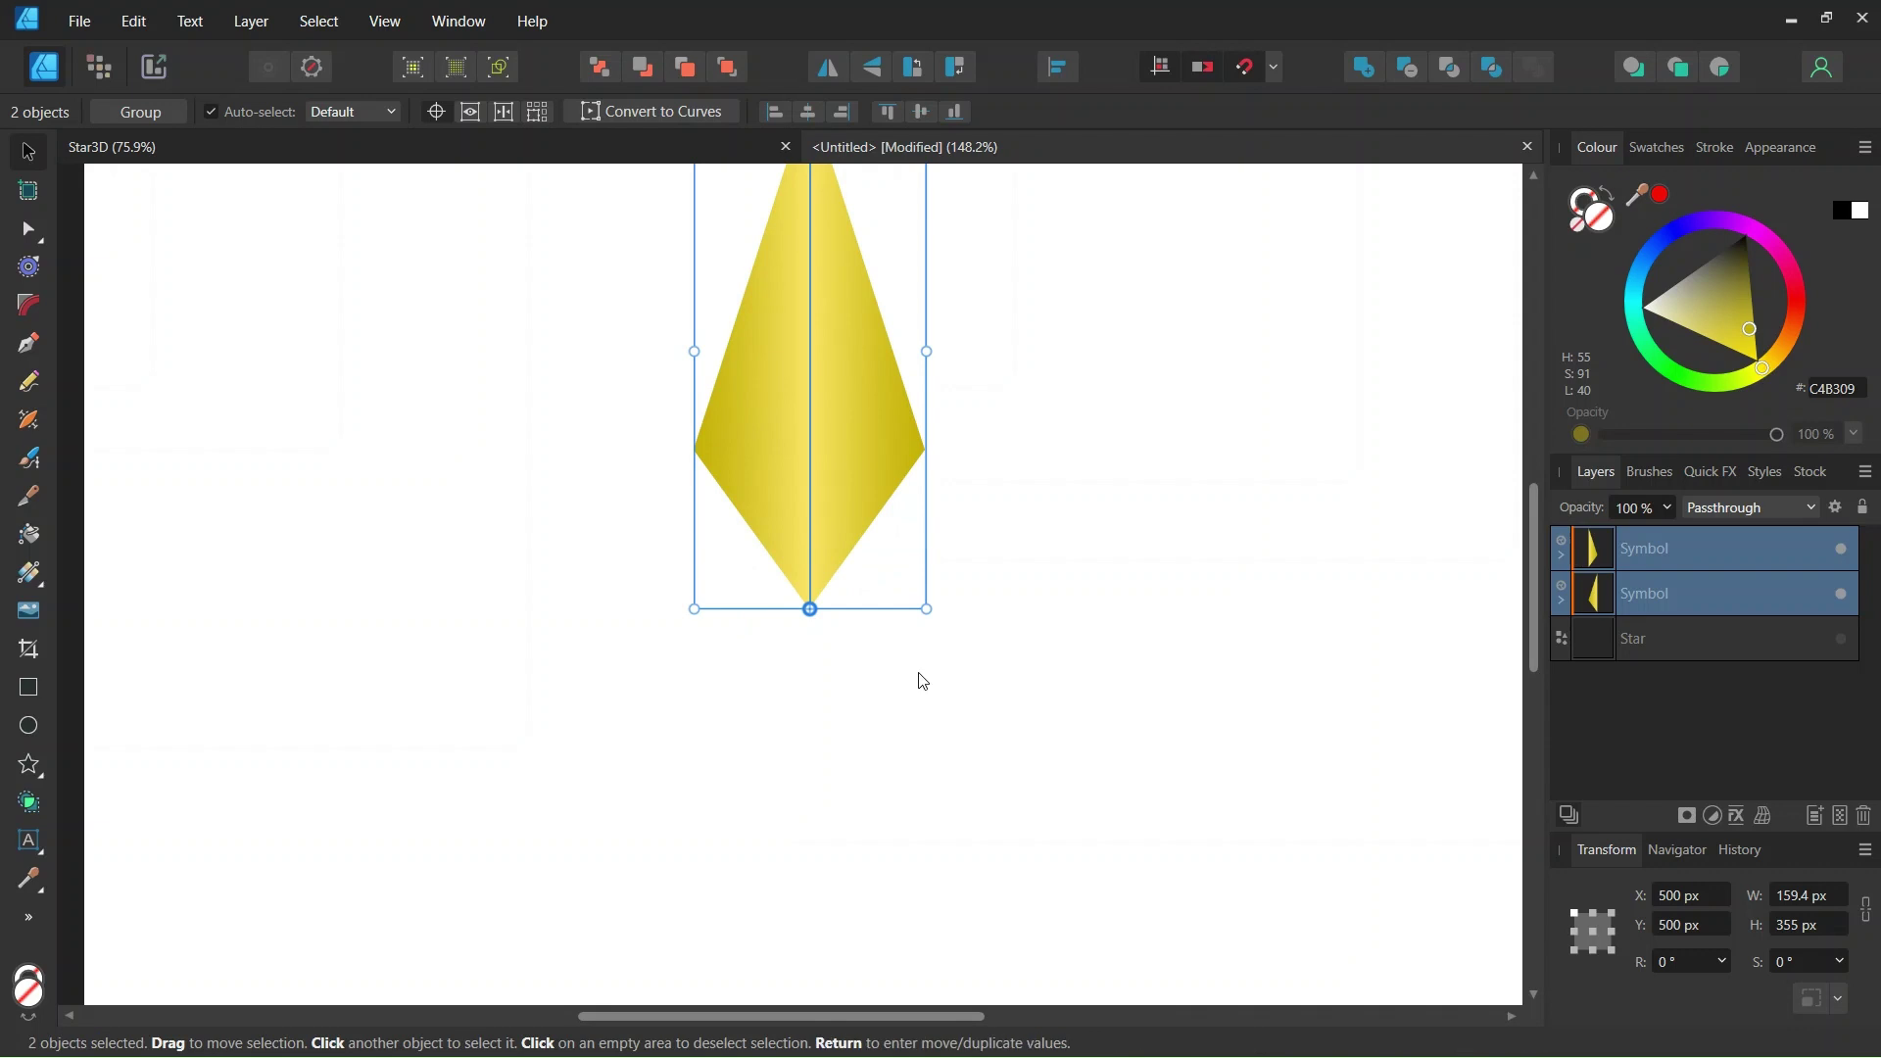
- Make 4 duplicate copies rotated 72° each, completing the five-pointed star
{"action": "key", "text": "Return"}
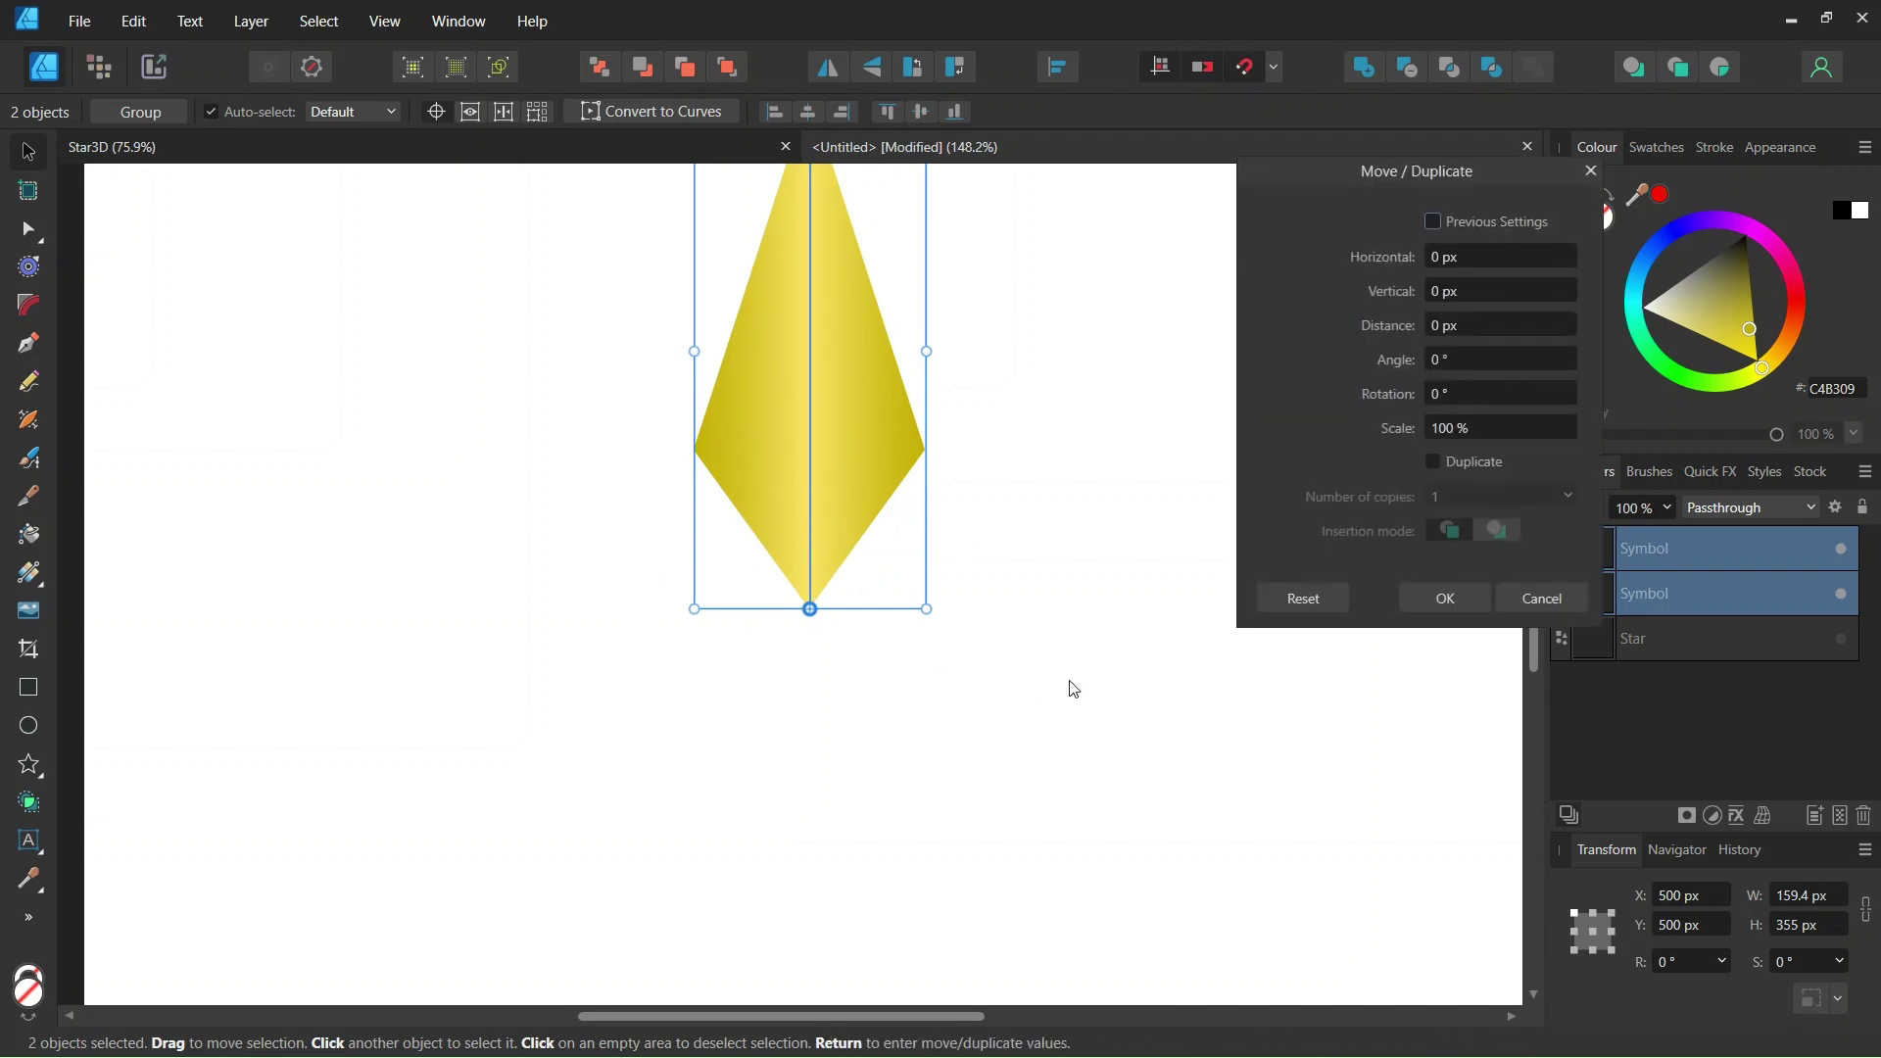
{"action": "left_click", "coordinate": [1435, 462]}
{"action": "left_click", "coordinate": [1446, 496]}
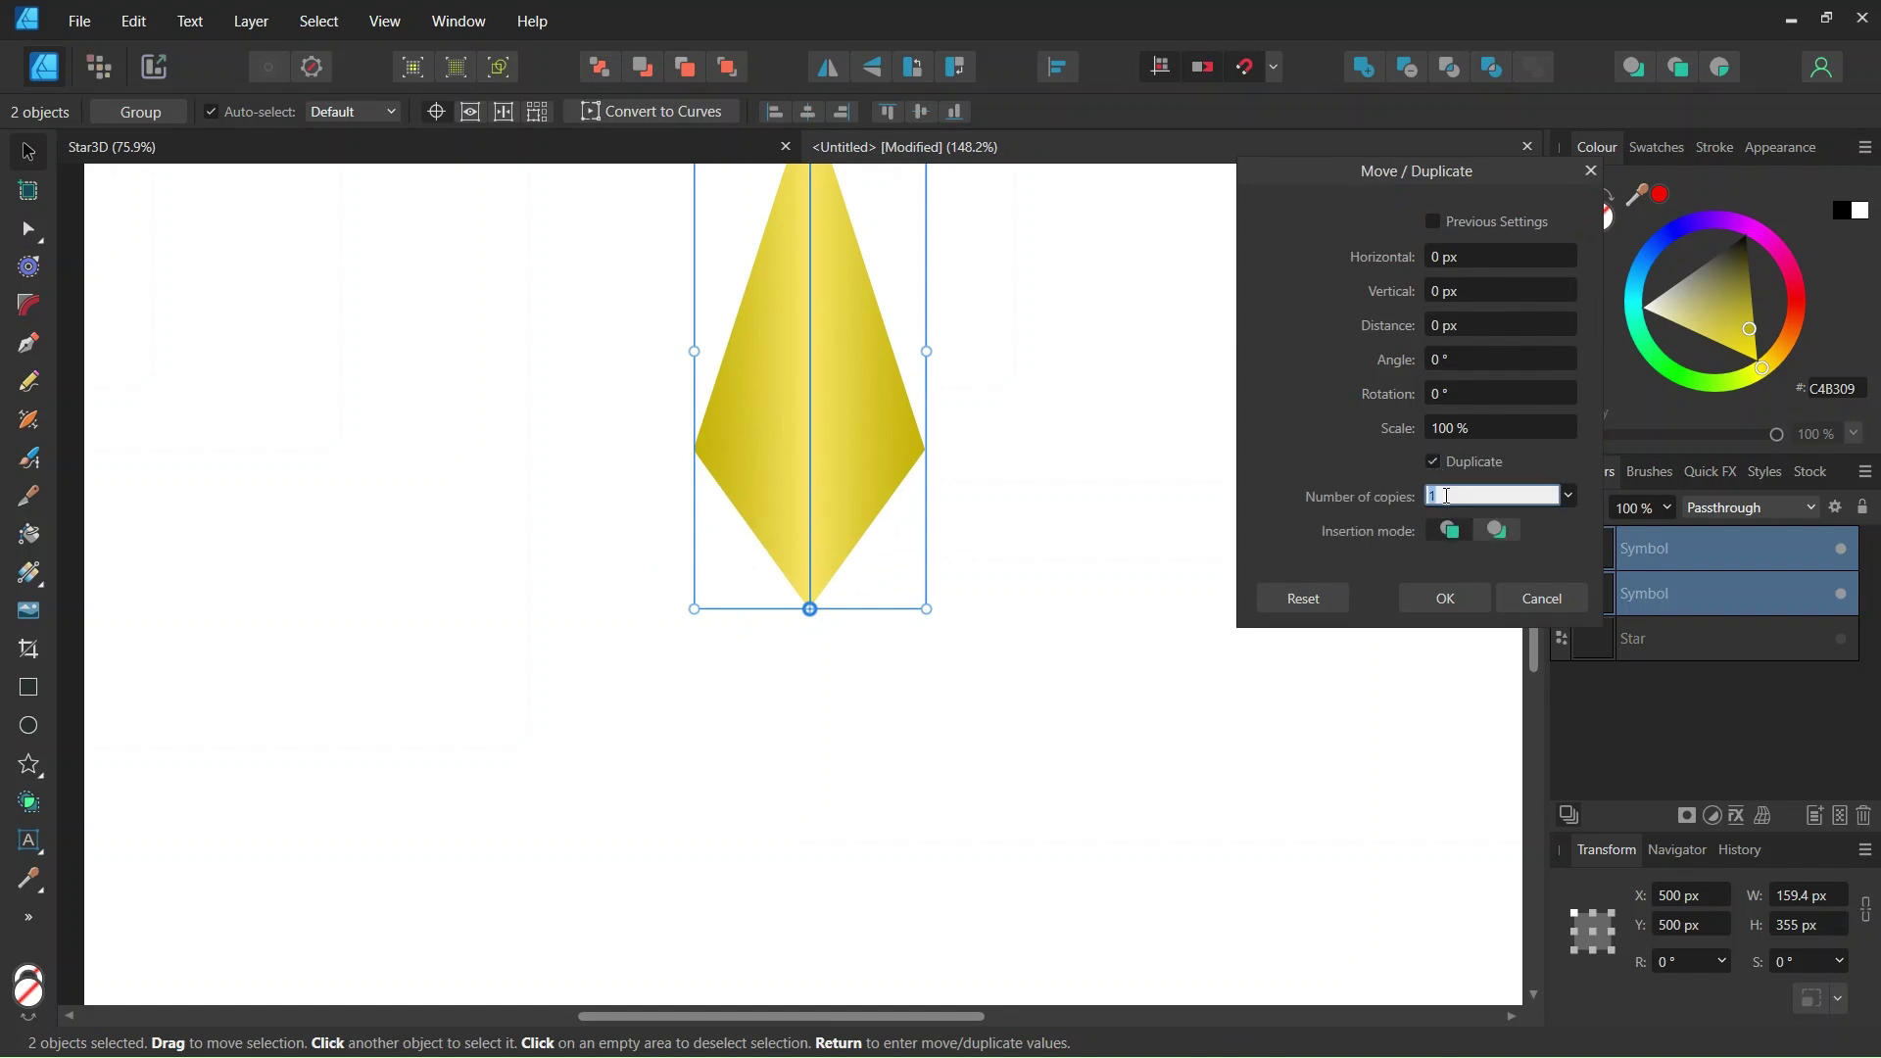
{"action": "type", "text": "4"}
{"action": "left_click", "coordinate": [1467, 394]}
{"action": "type", "text": "72"}
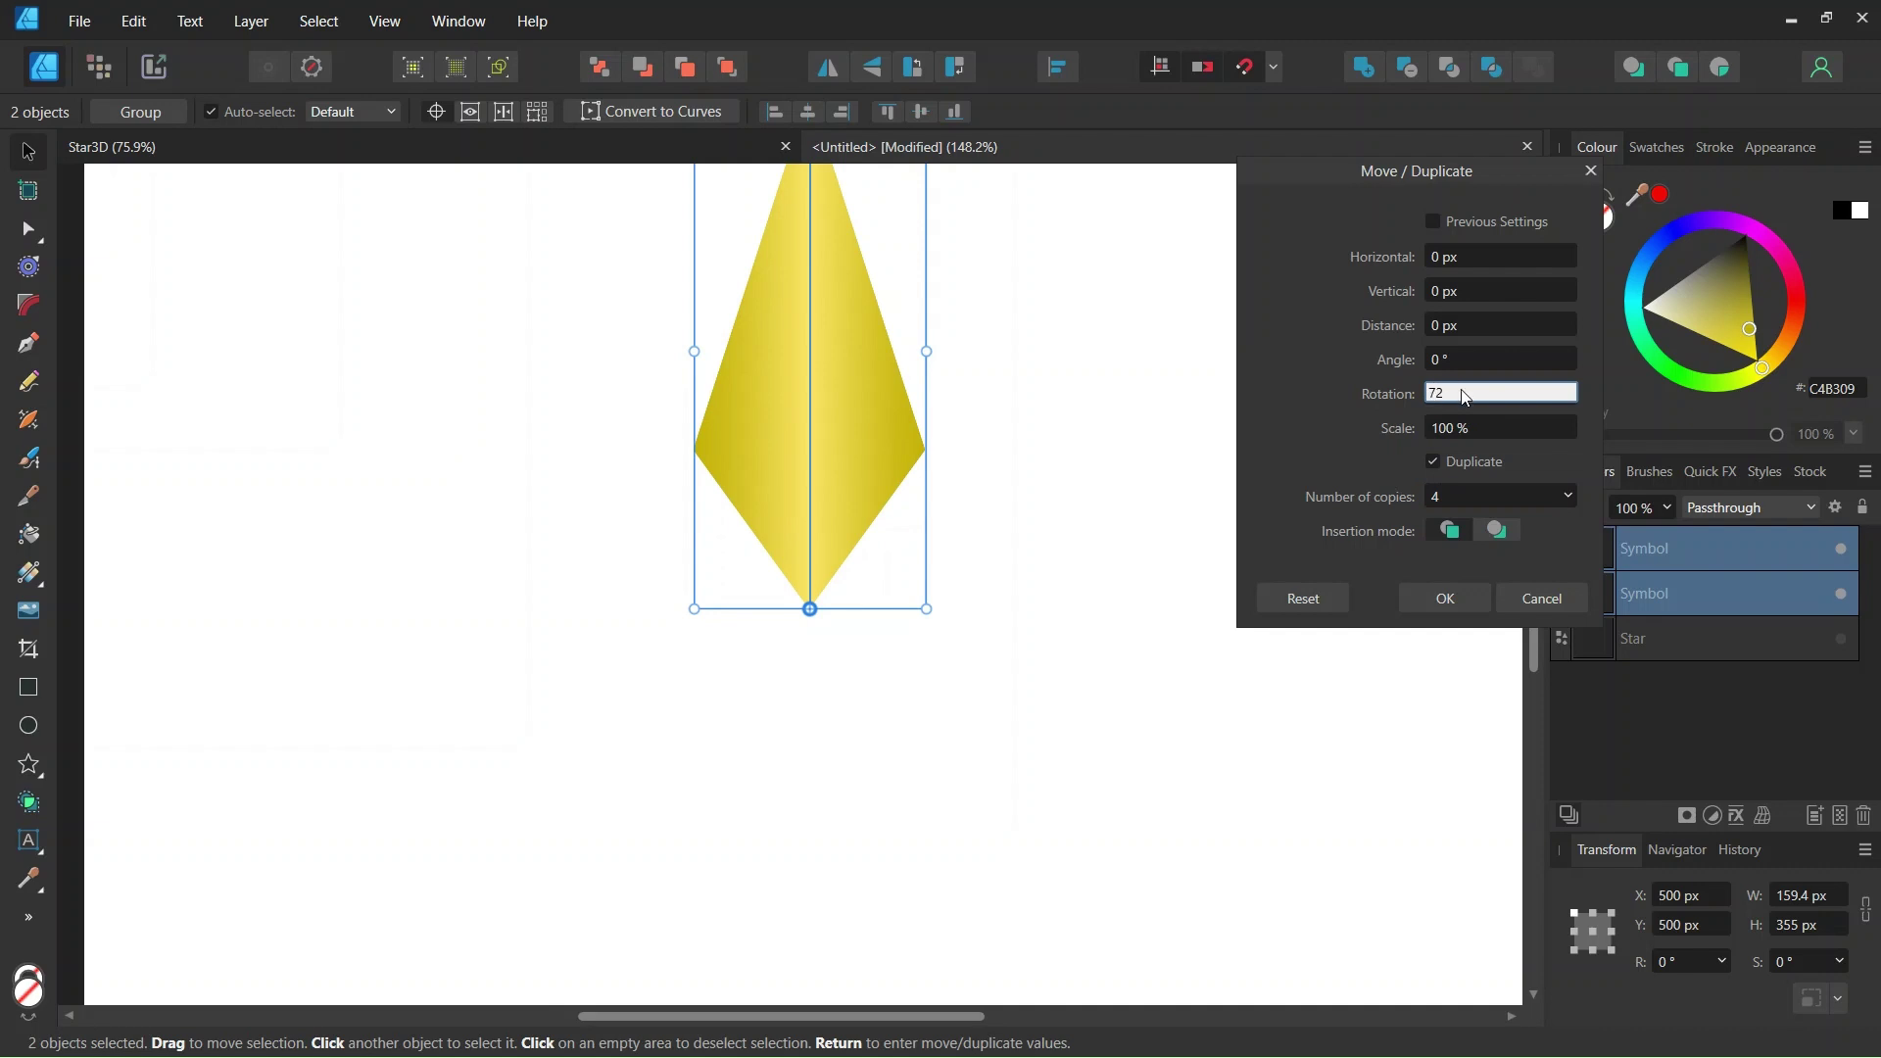
{"action": "left_click", "coordinate": [1446, 597]}
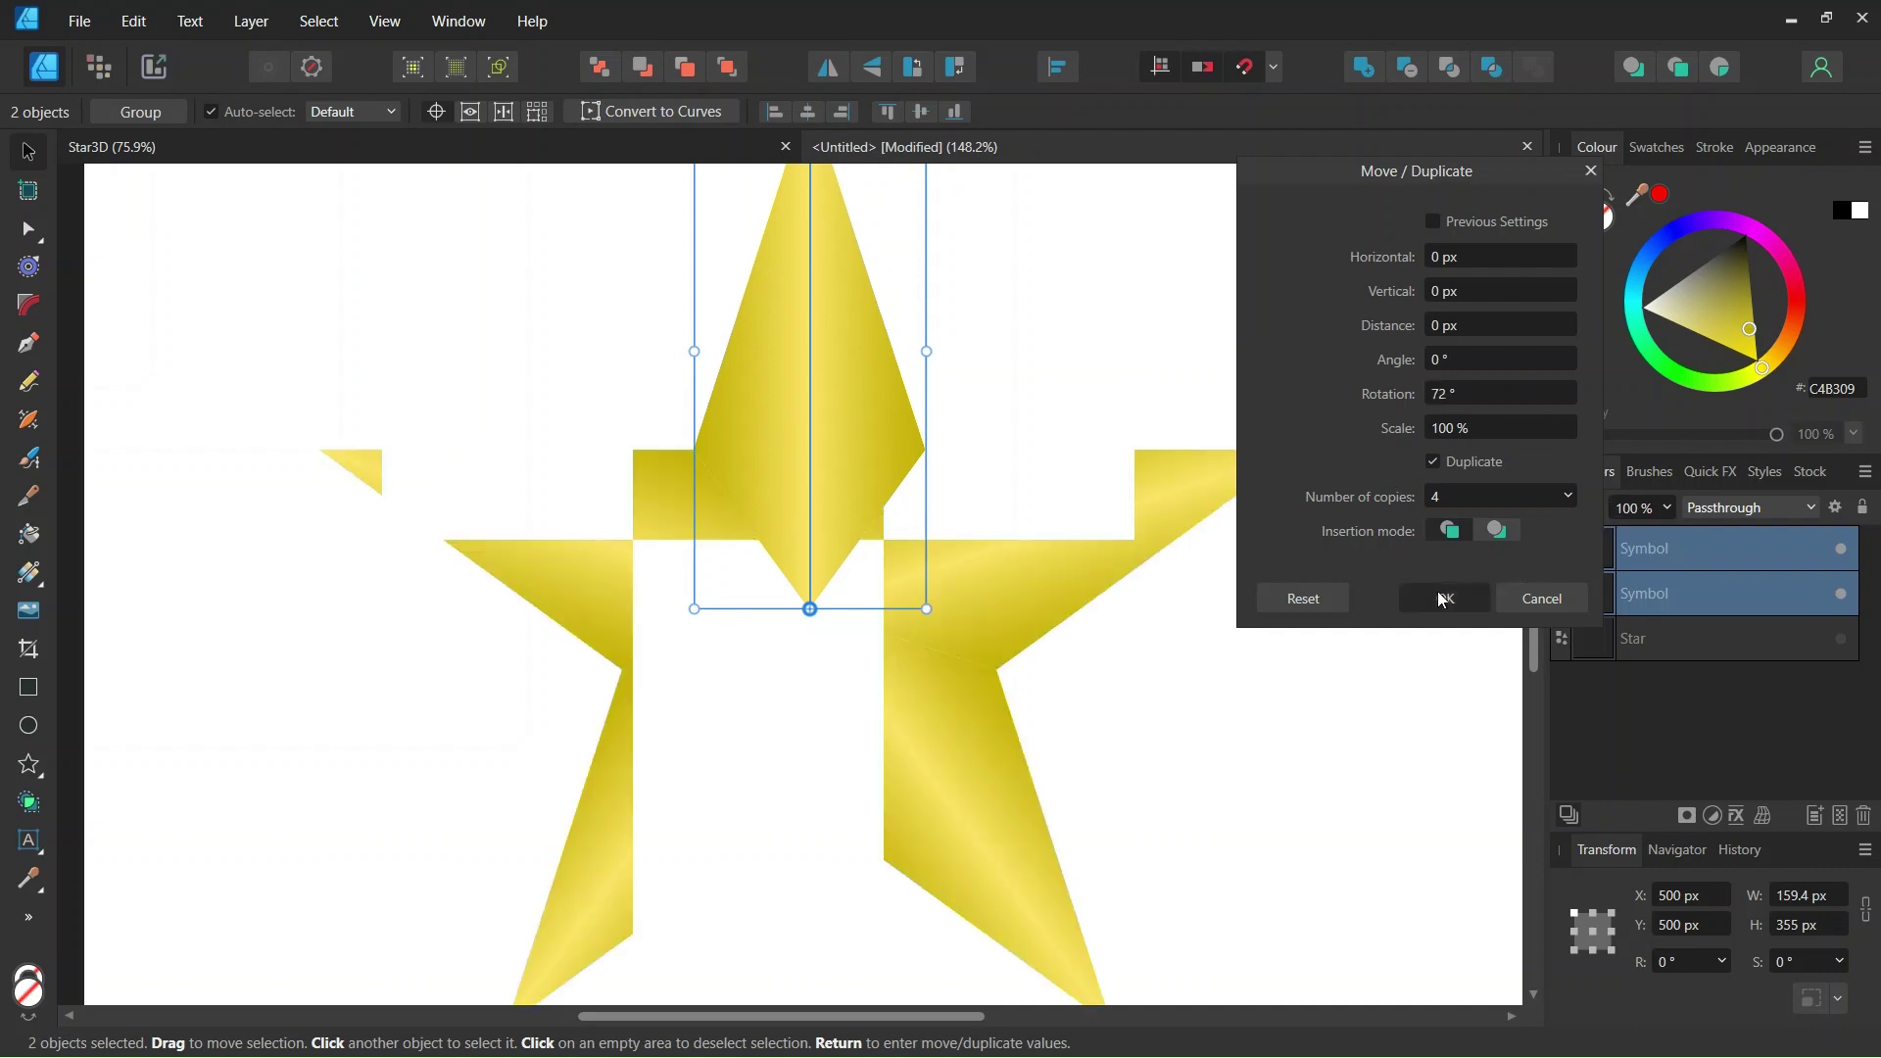
{"action": "scroll", "coordinate": [1076, 612], "scroll_direction": "down", "scroll_amount": 1}
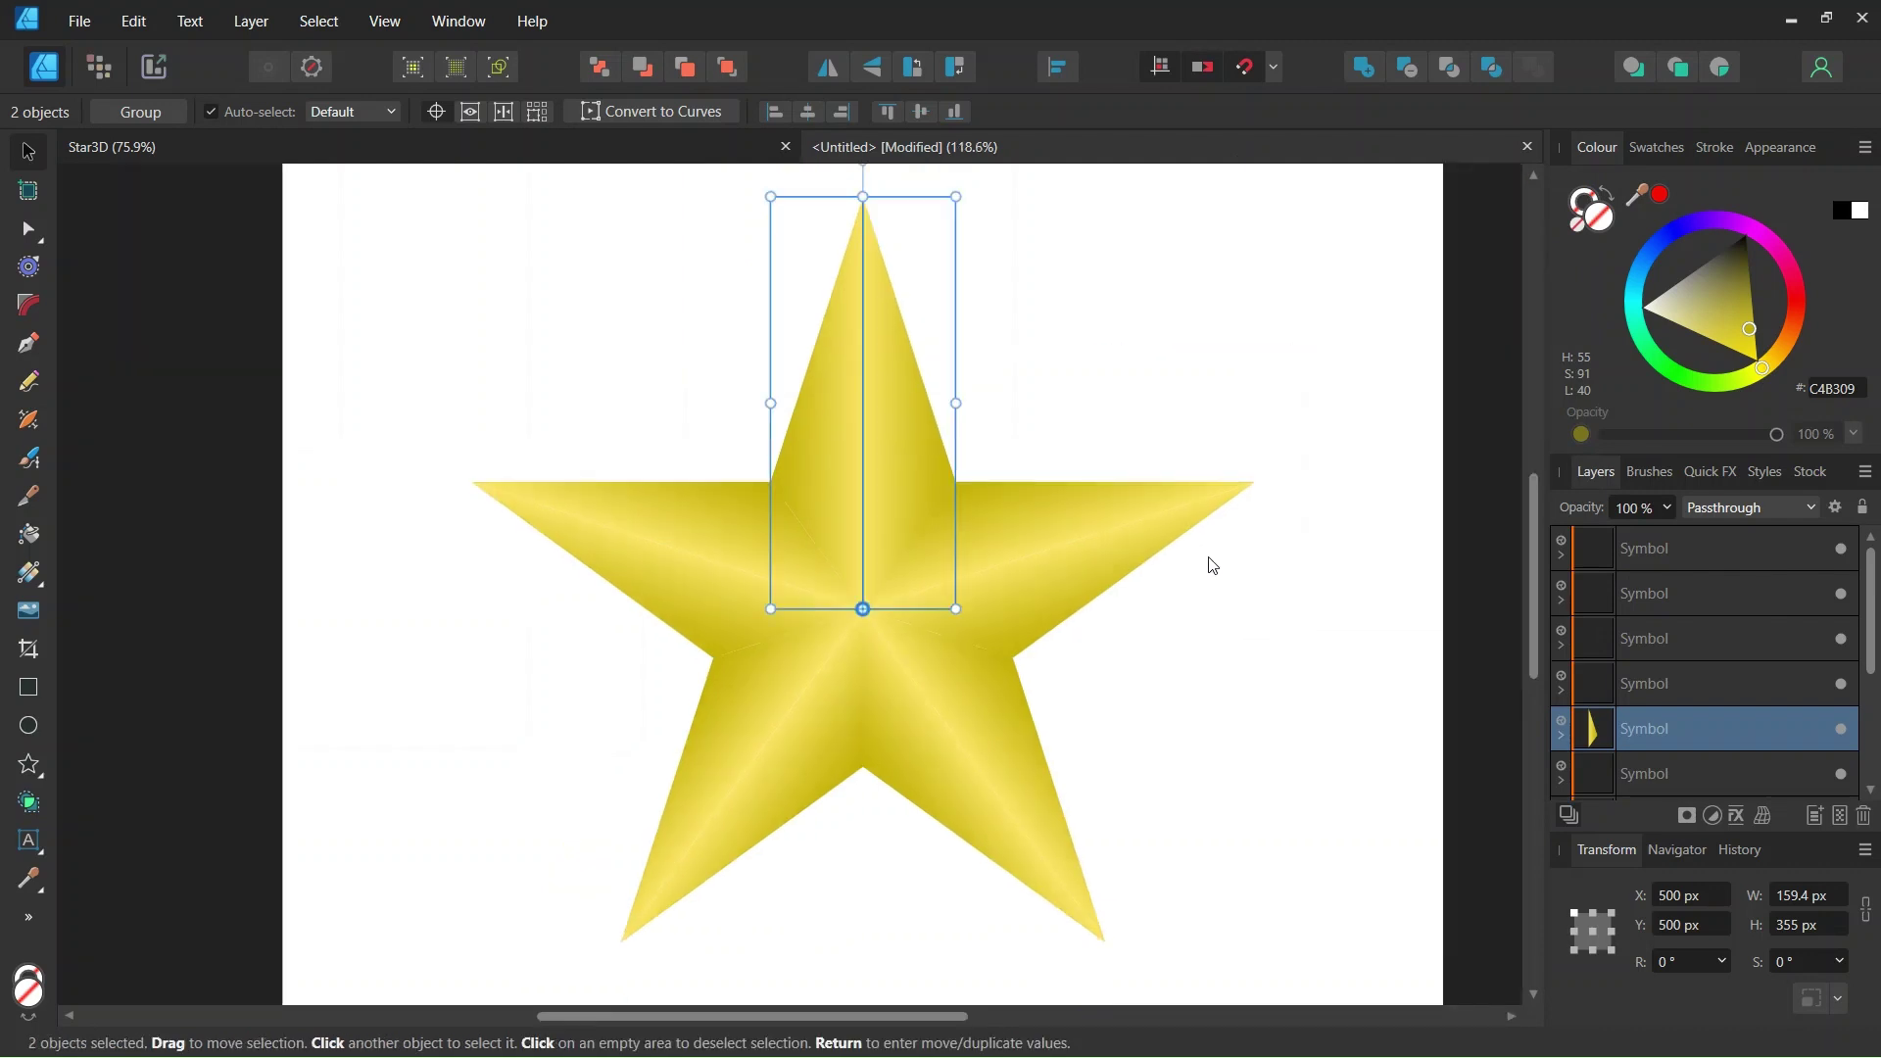
{"action": "left_click", "coordinate": [1242, 655]}
{"action": "scroll", "coordinate": [1240, 650], "scroll_direction": "down", "scroll_amount": 2}
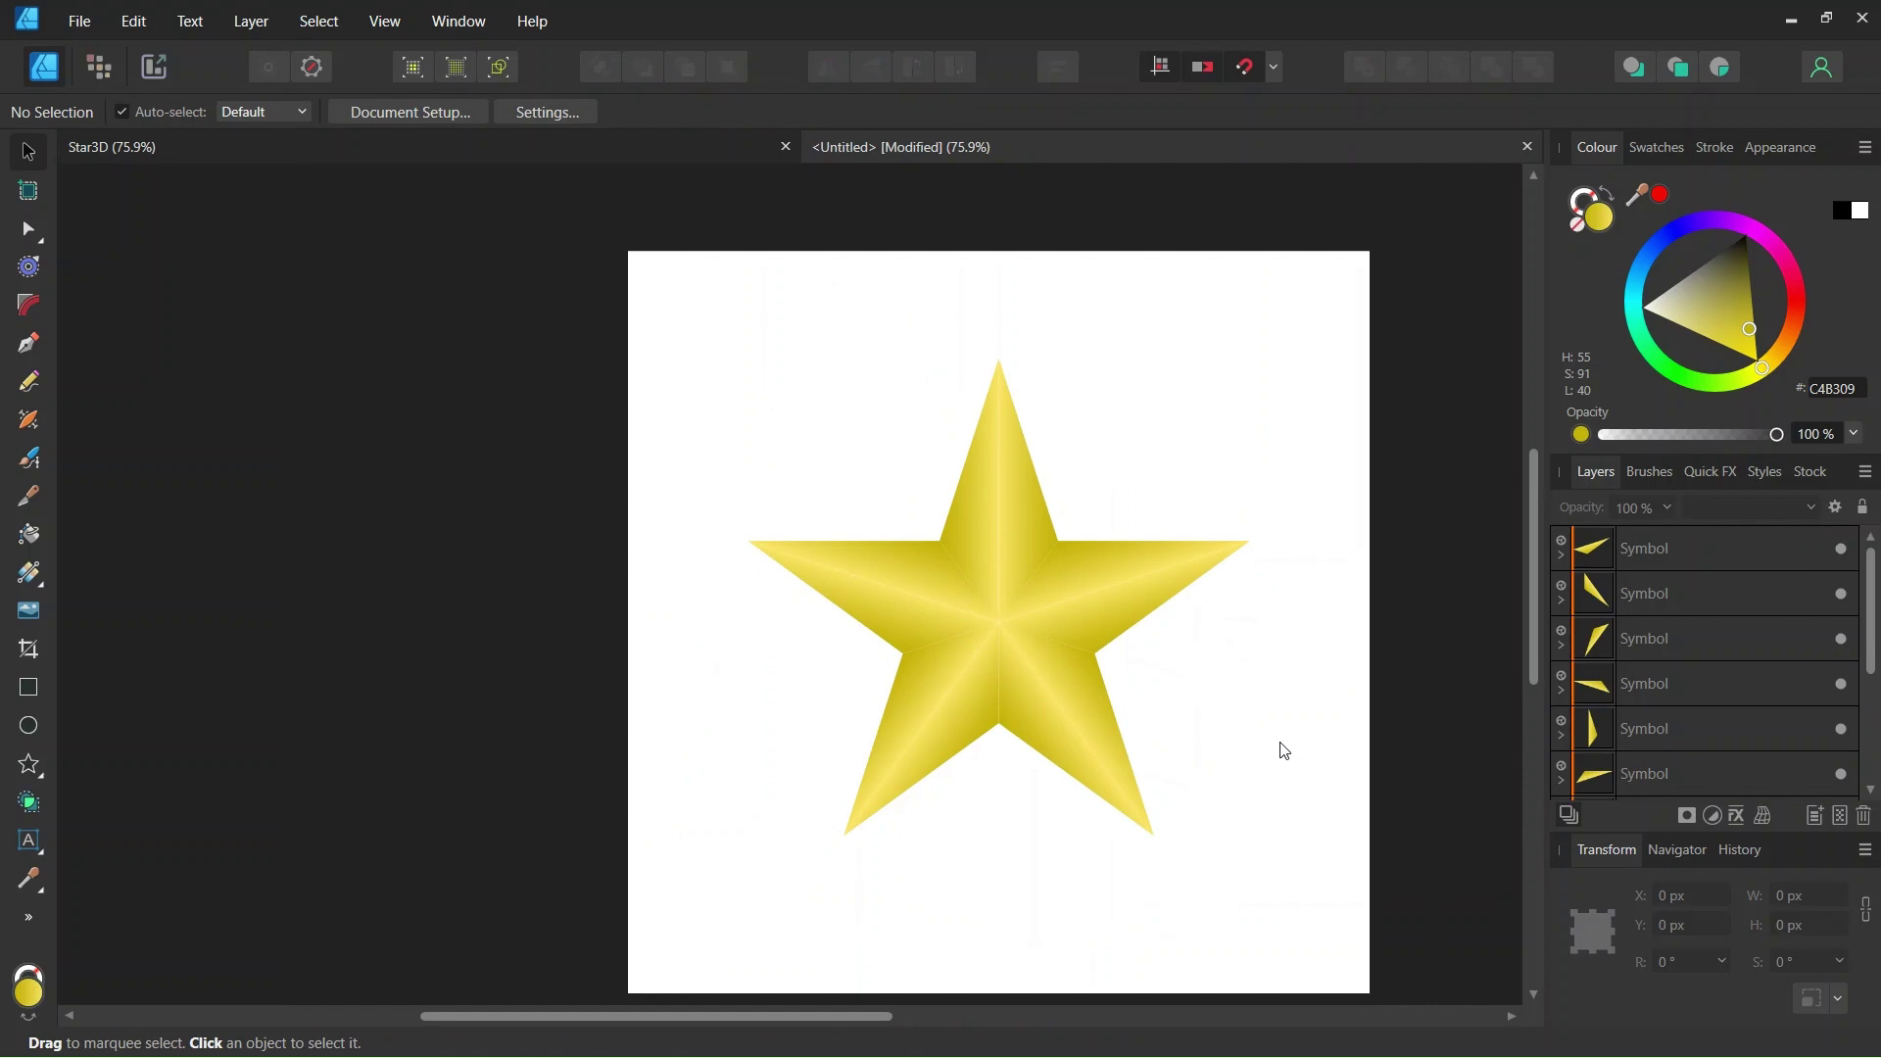
- Select the vertical facet Symbol layer in the Layers panel
{"action": "scroll", "coordinate": [1273, 745], "scroll_direction": "up", "scroll_amount": 1}
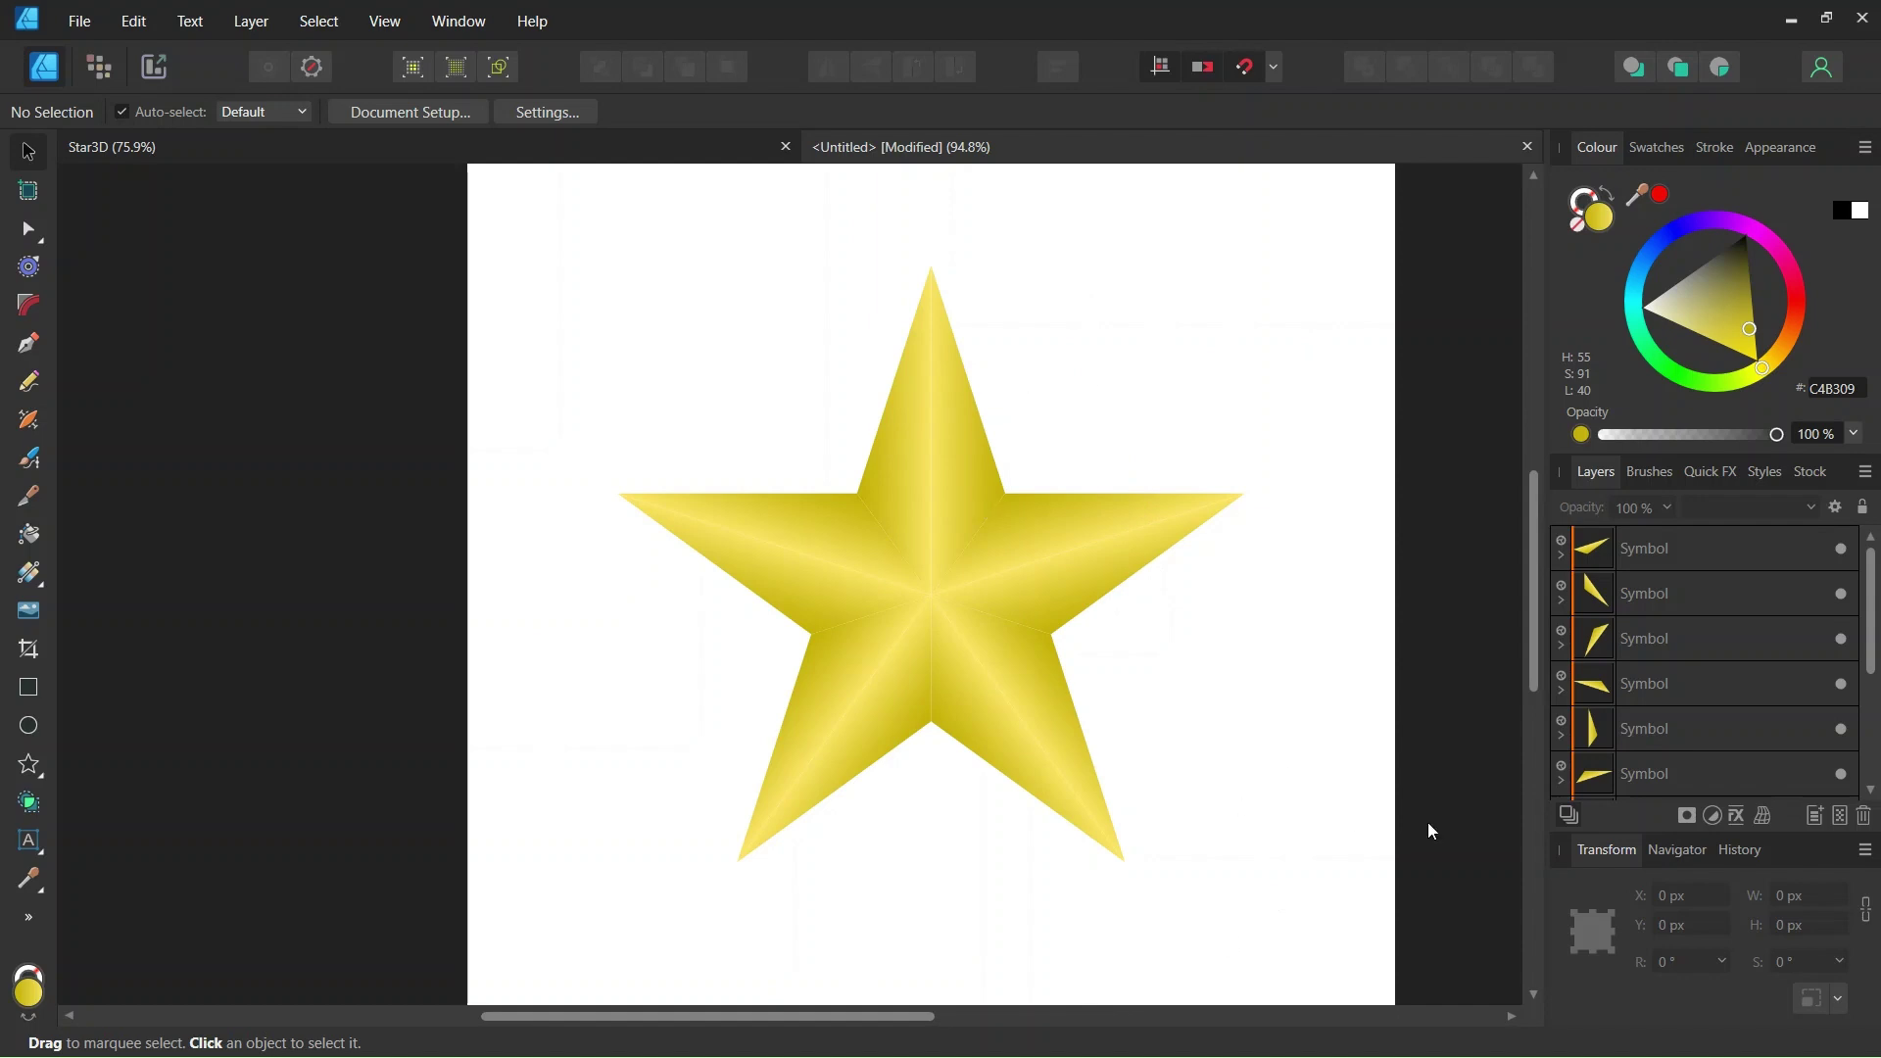
{"action": "scroll", "coordinate": [1695, 692], "scroll_direction": "down", "scroll_amount": 2}
{"action": "left_click", "coordinate": [1666, 729]}
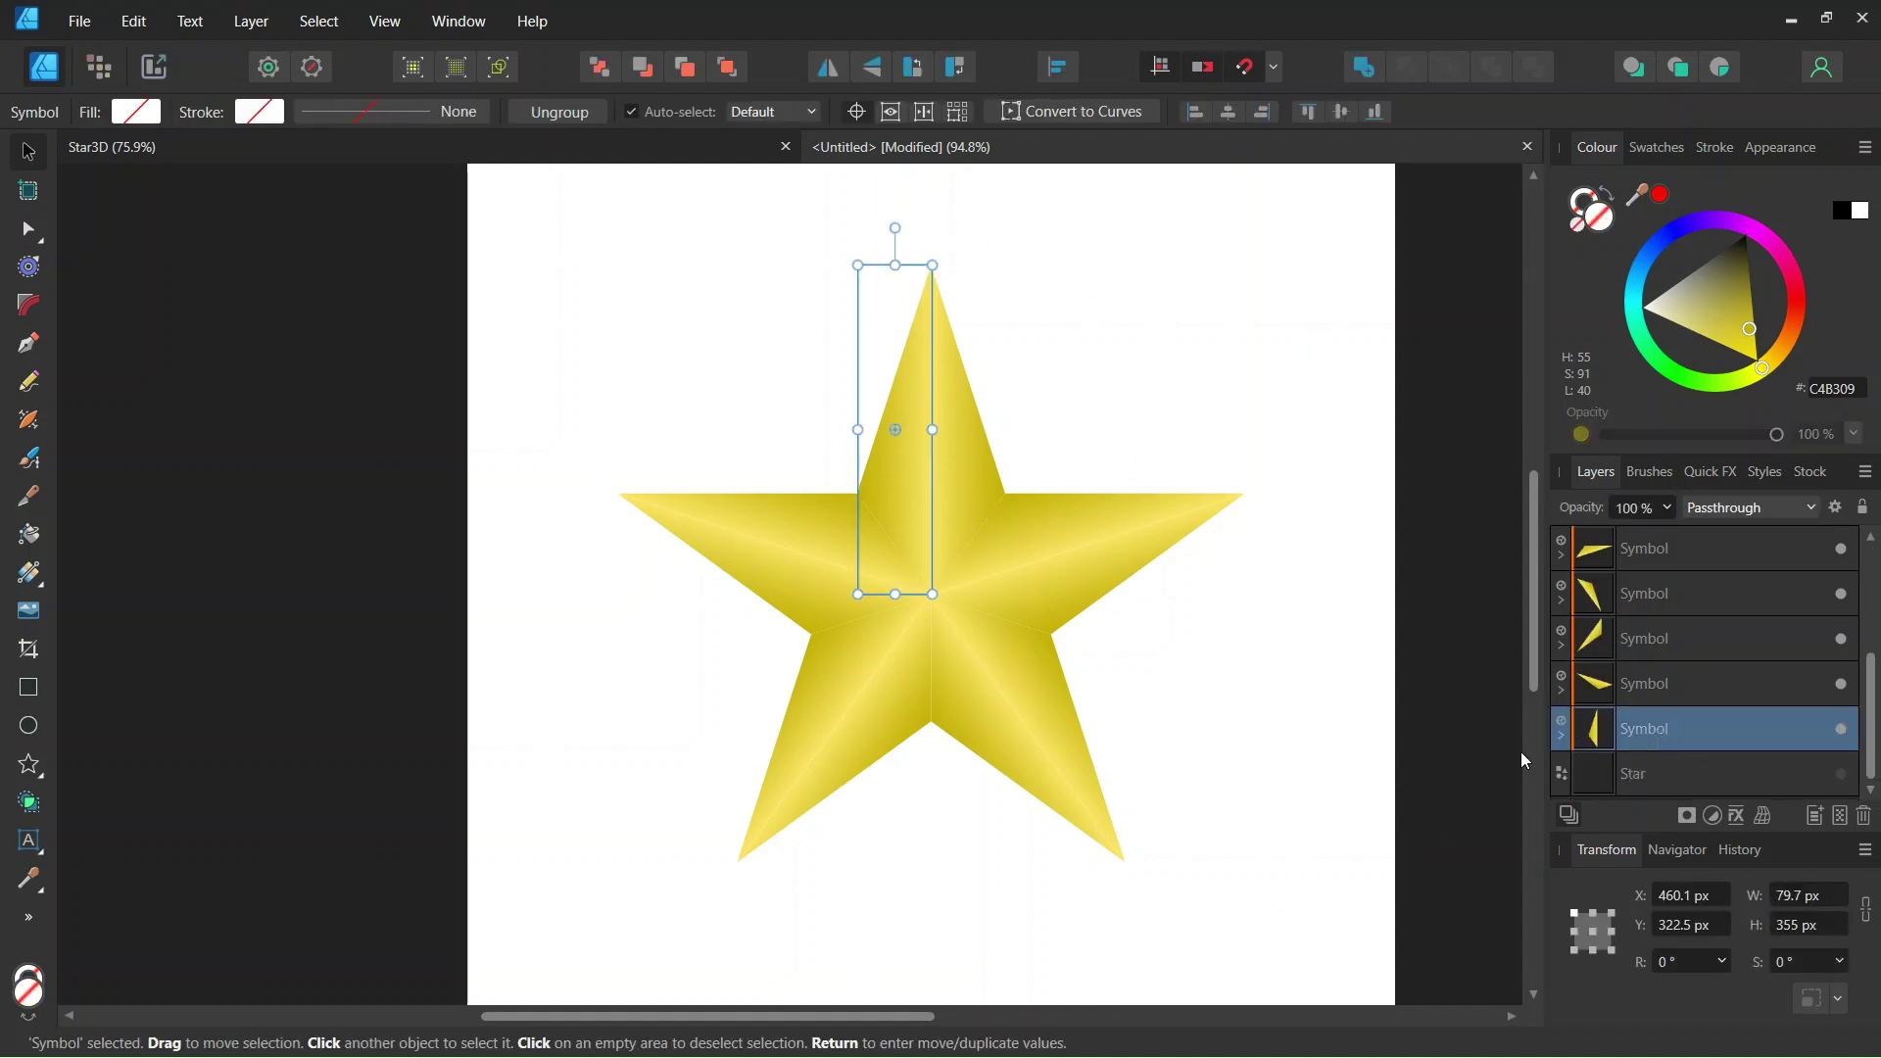
- Select the symbol's inner Curve and darken its gradient's dark stop to olive gold #948808
{"action": "left_click", "coordinate": [1562, 736]}
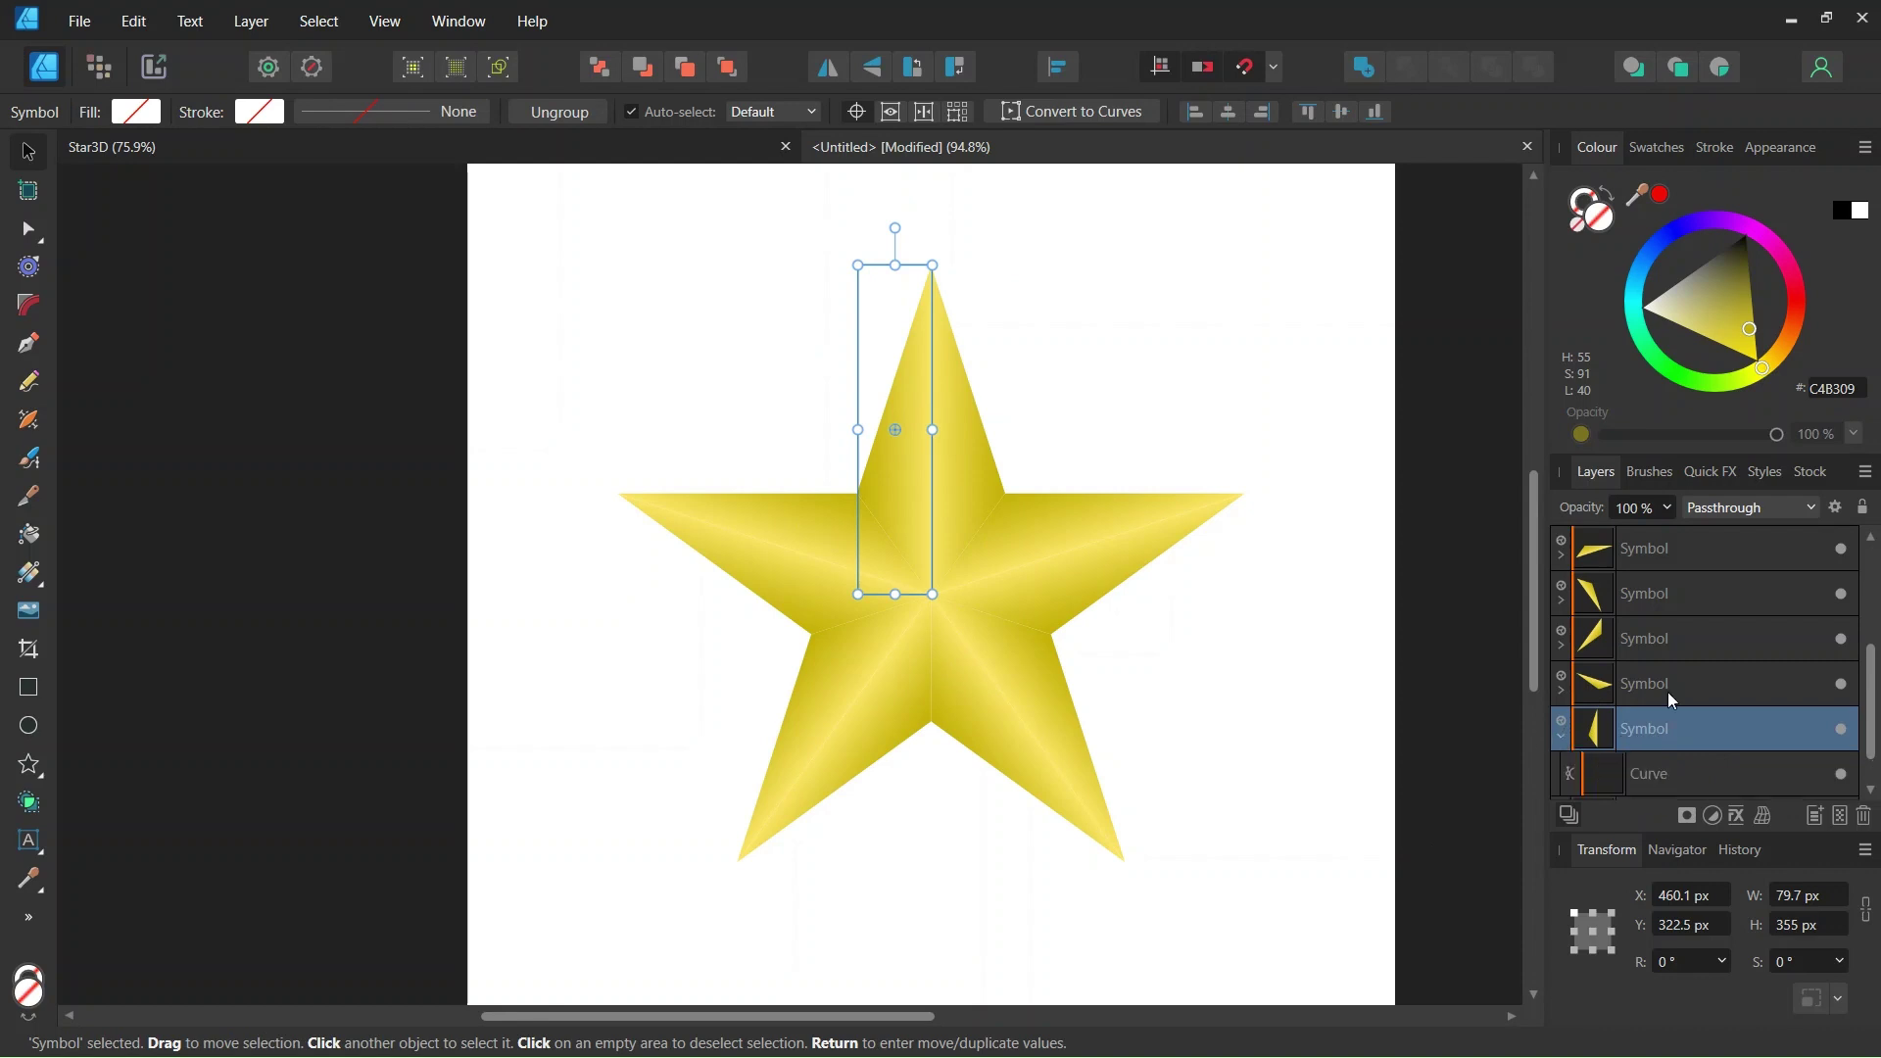
{"action": "left_click", "coordinate": [1647, 773]}
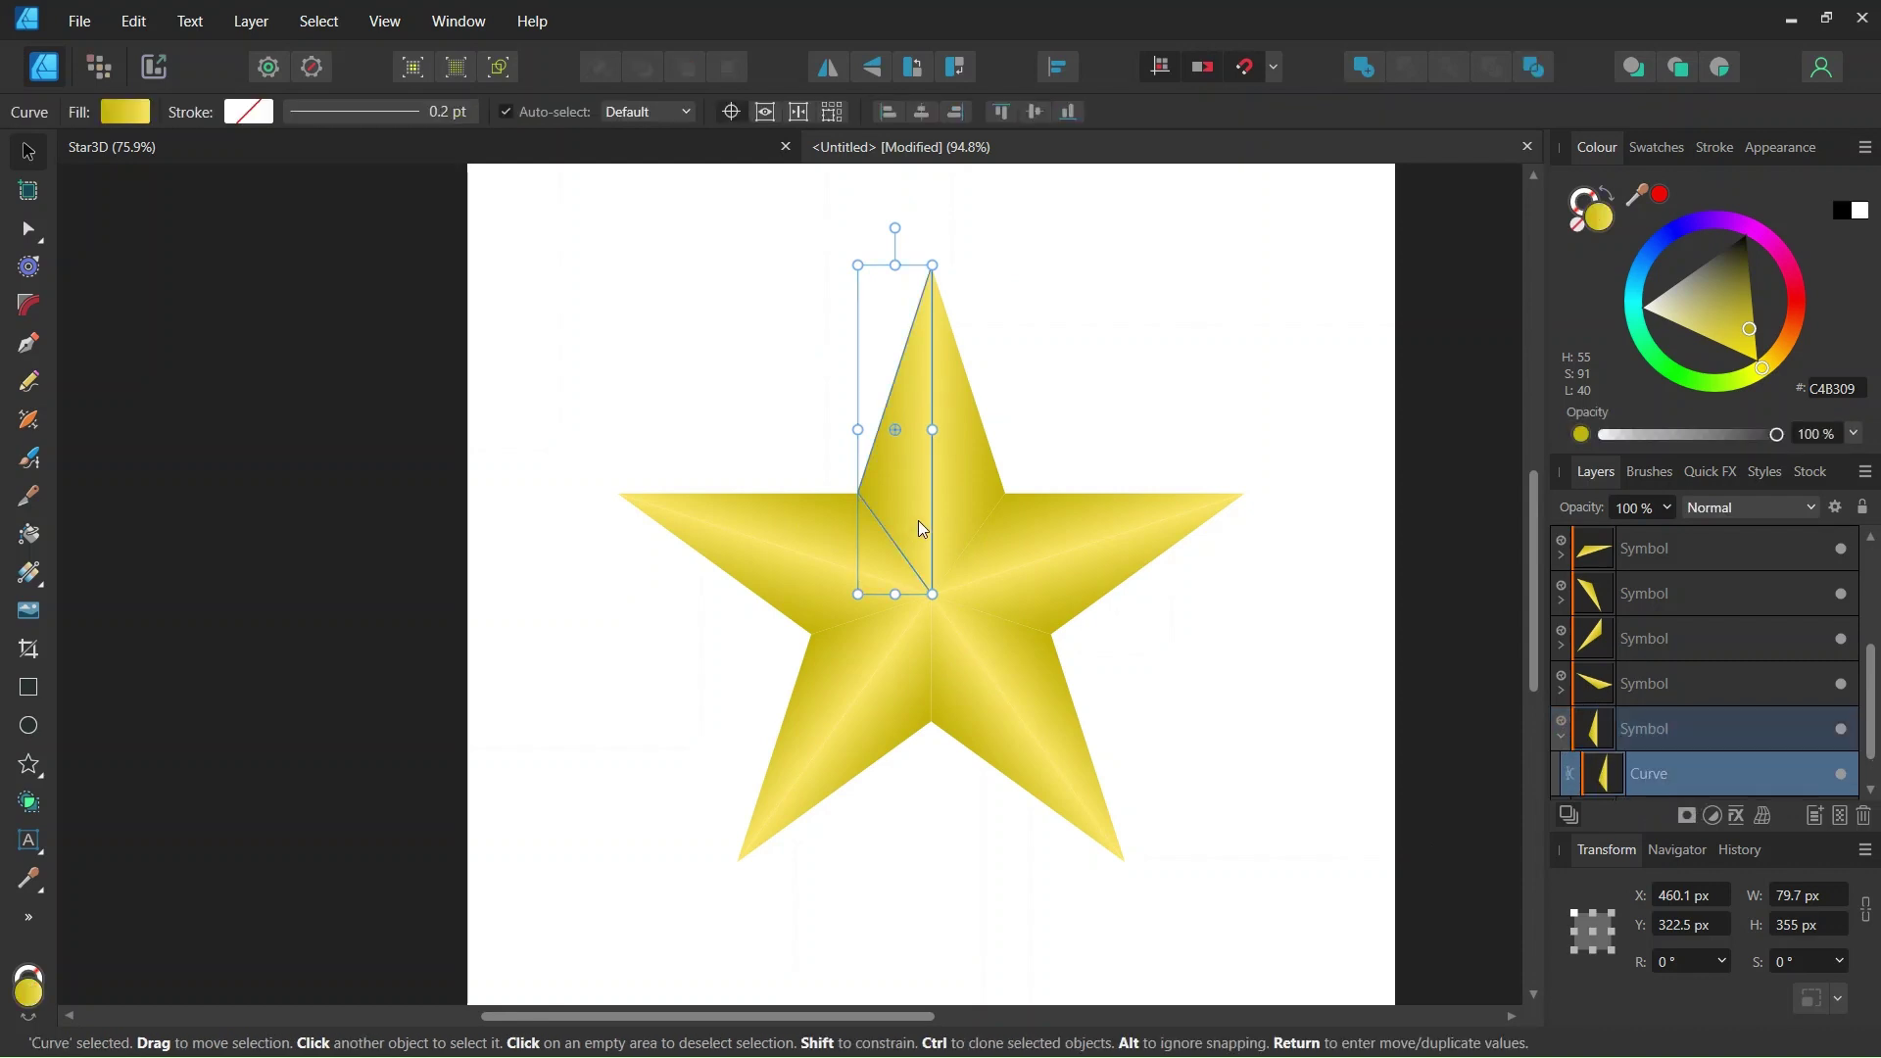
{"action": "left_click", "coordinate": [131, 114]}
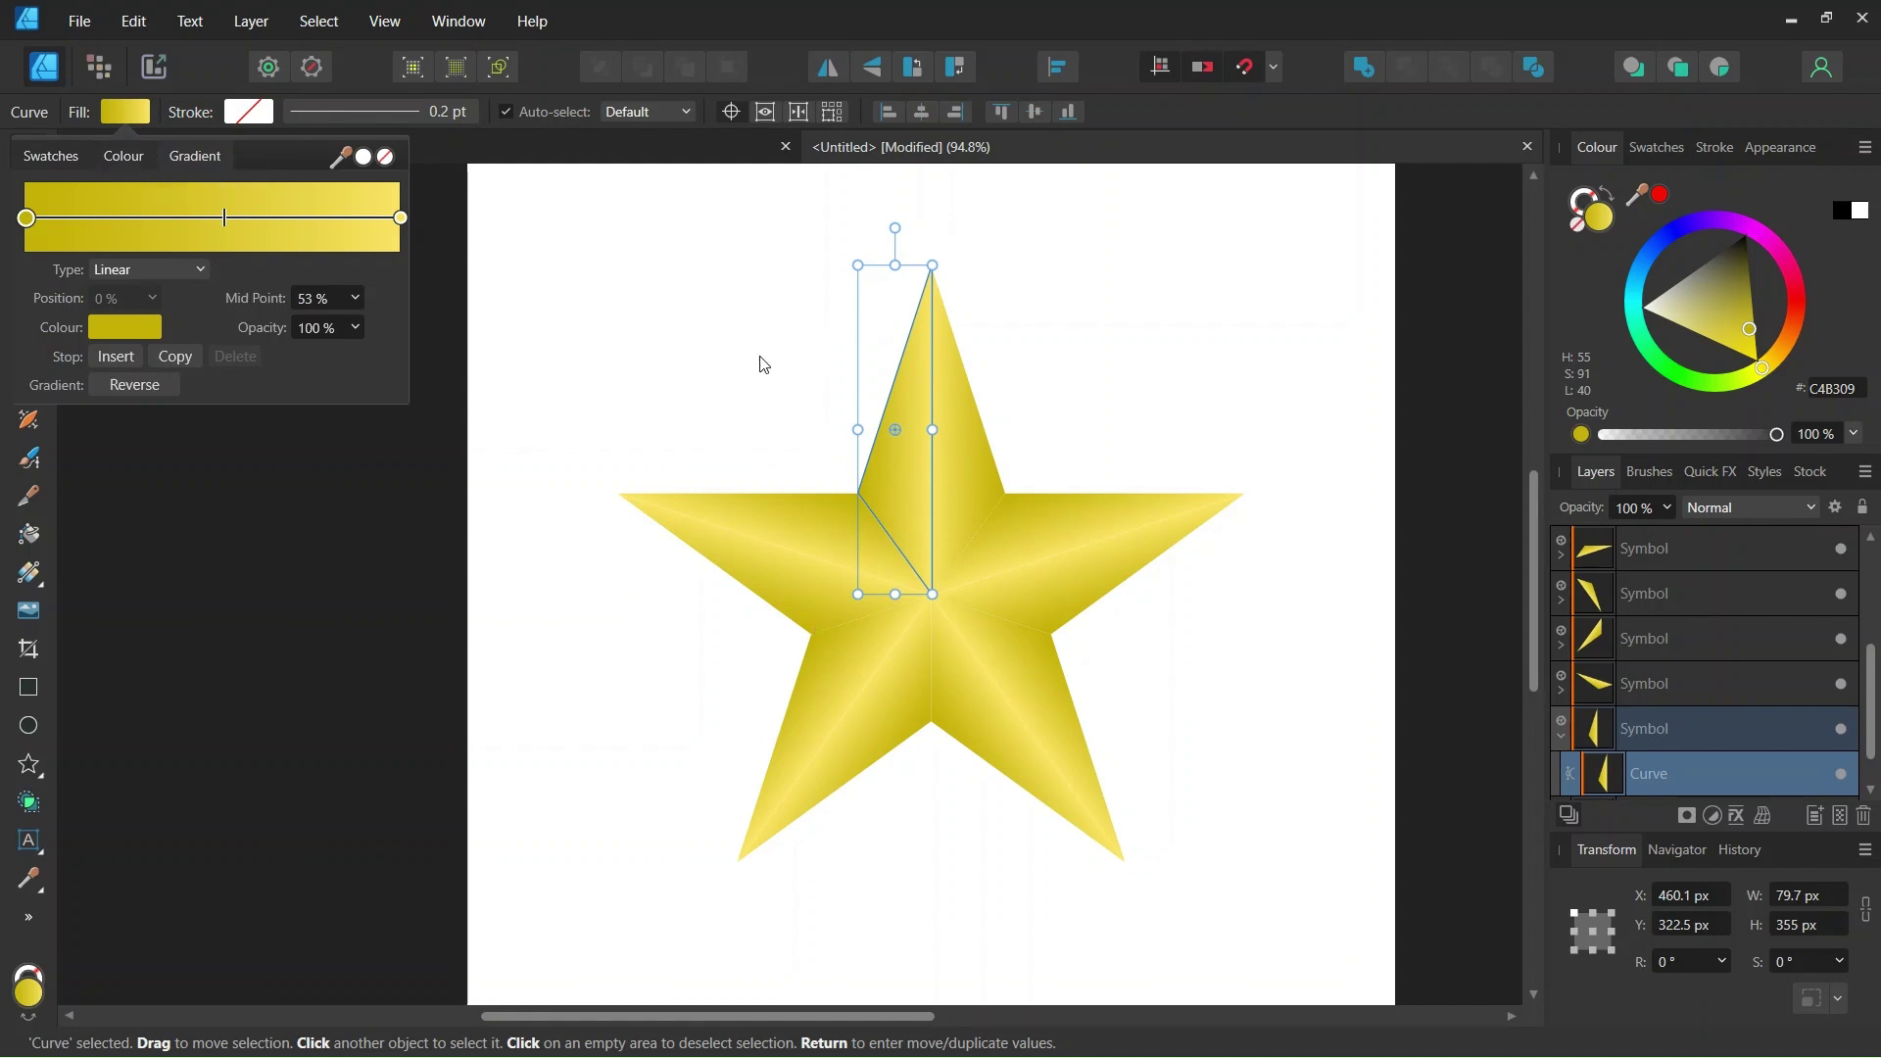
{"action": "left_click", "coordinate": [27, 217]}
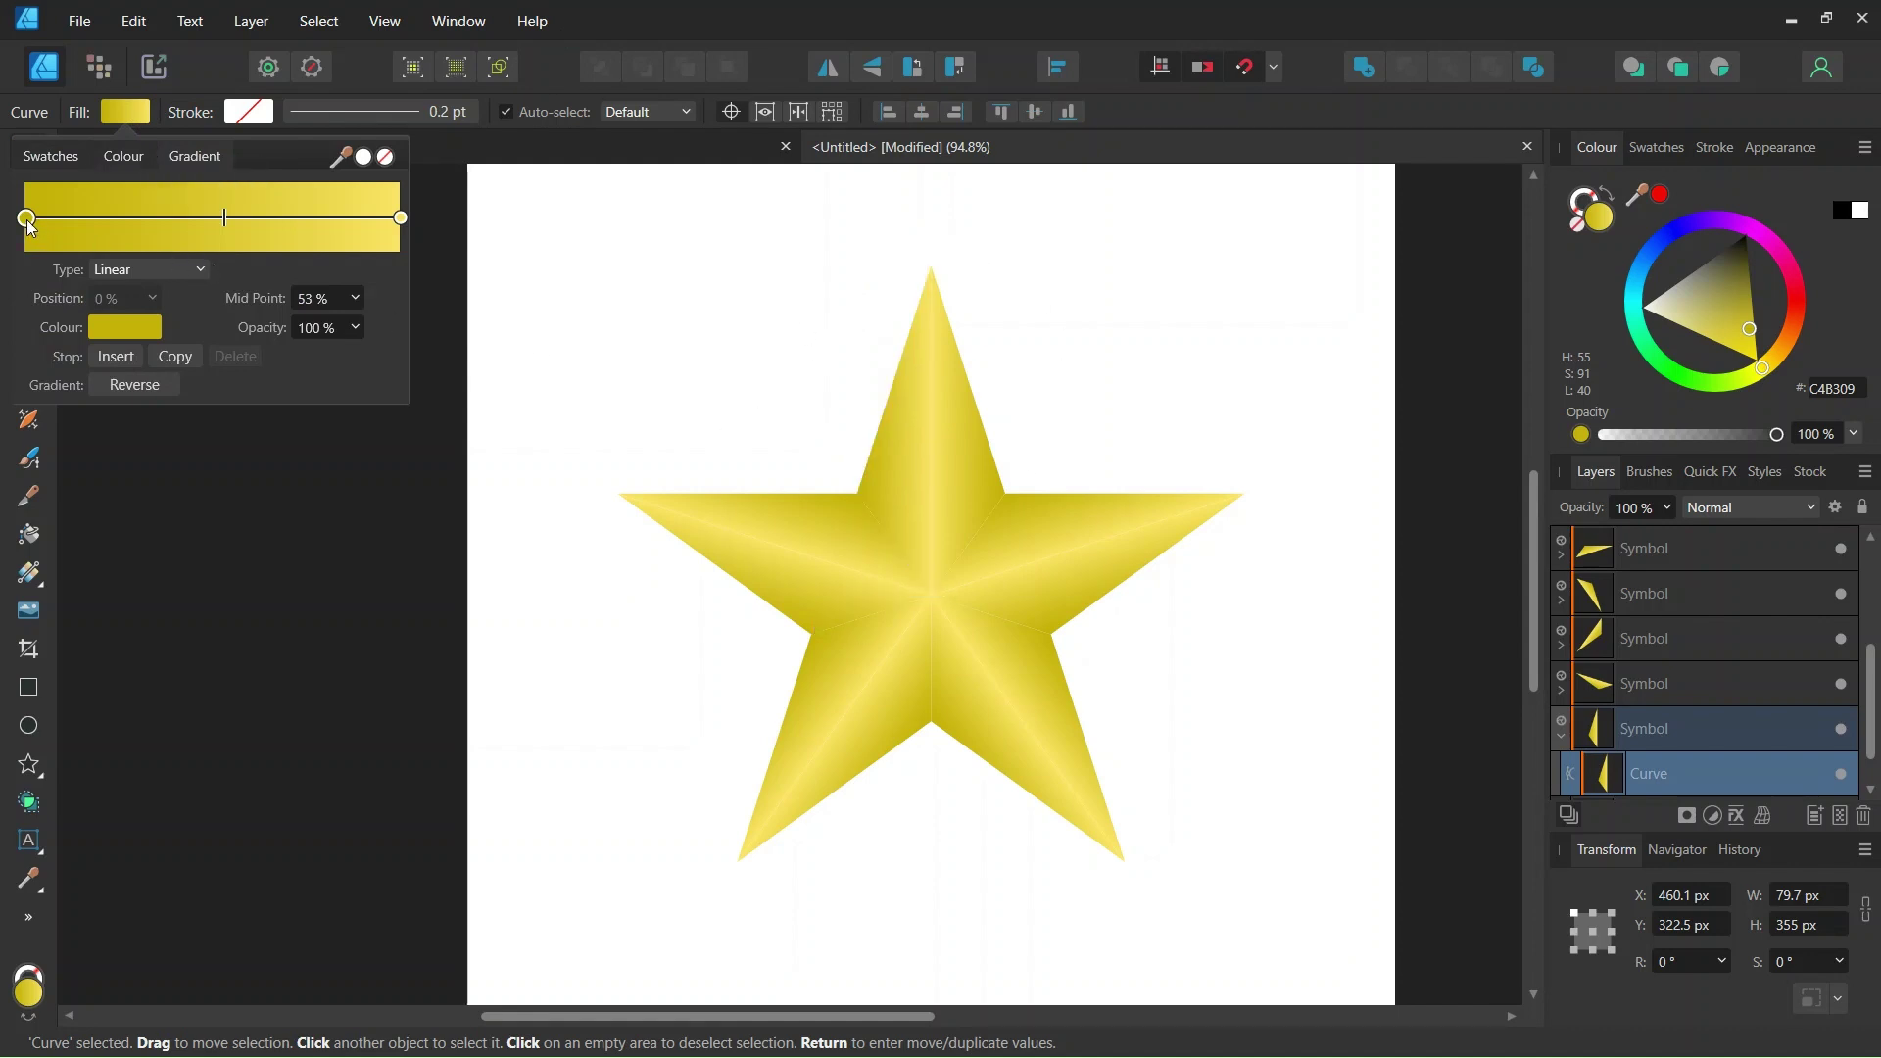
{"action": "left_click", "coordinate": [125, 326]}
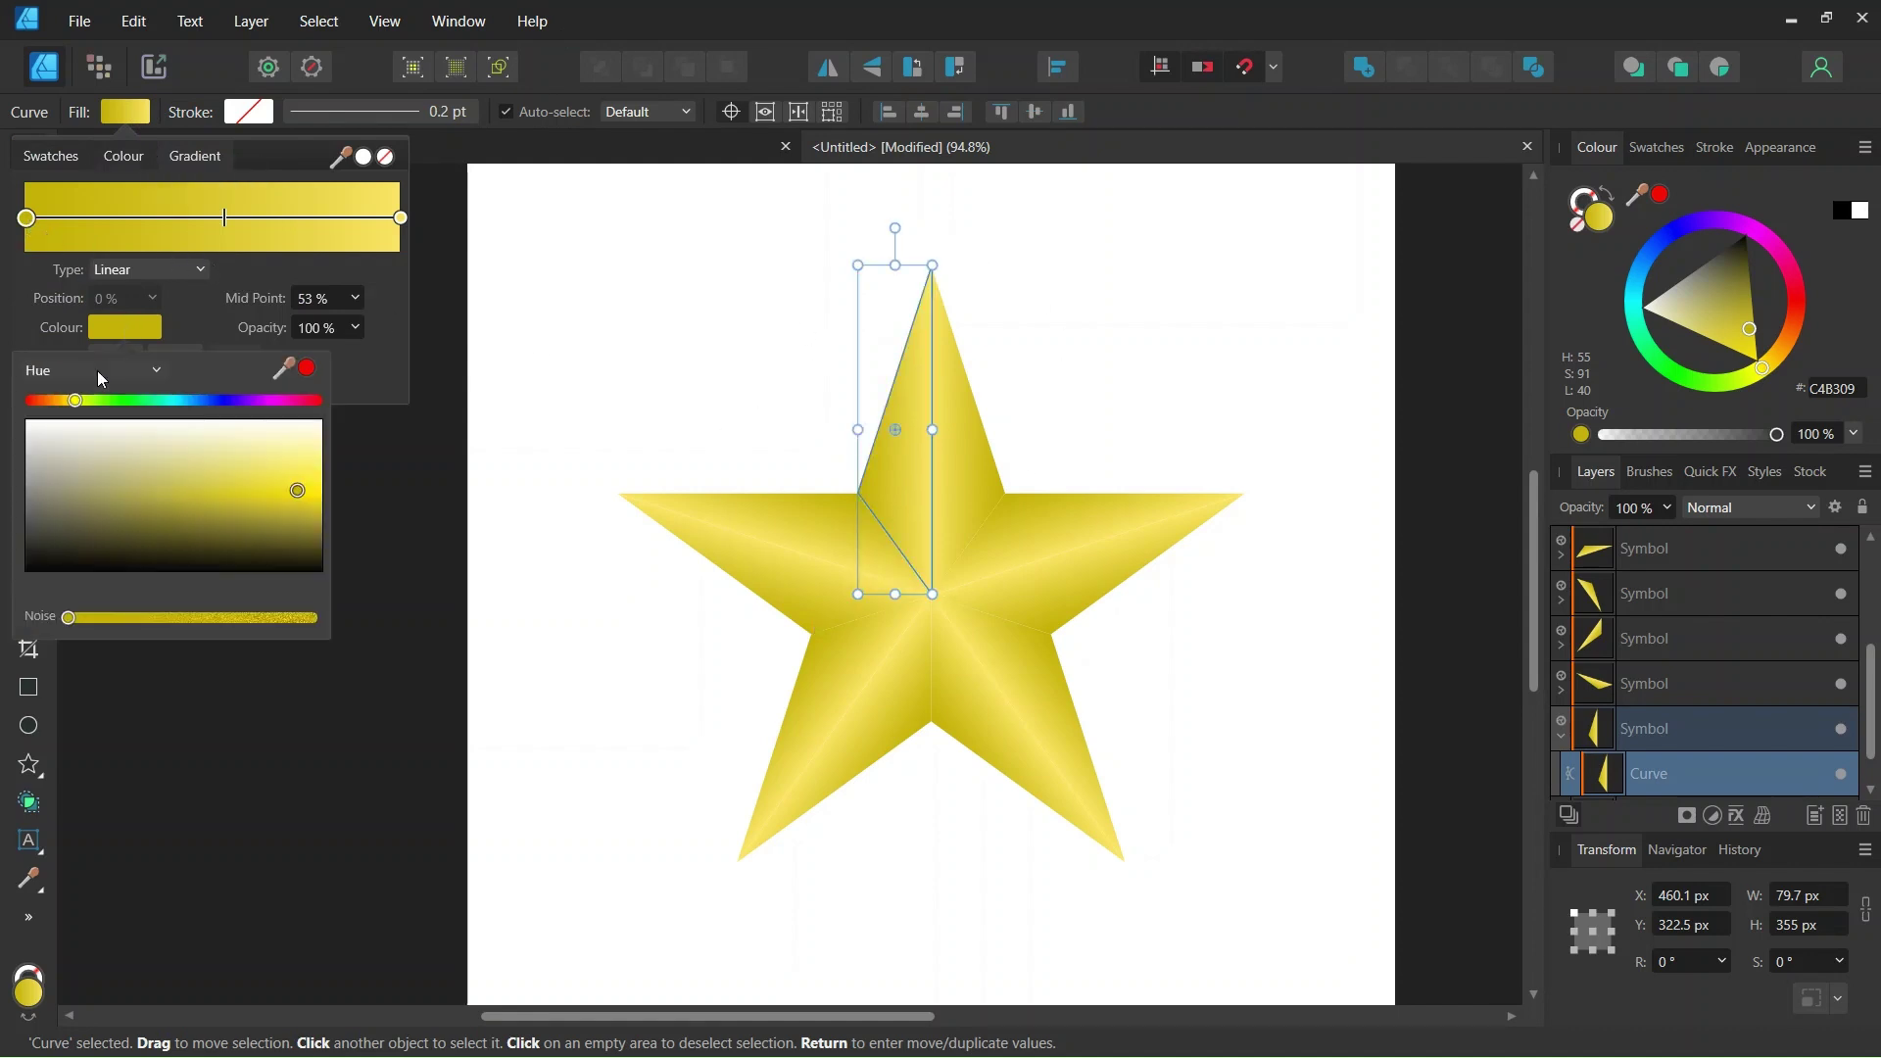
{"action": "left_click", "coordinate": [293, 526]}
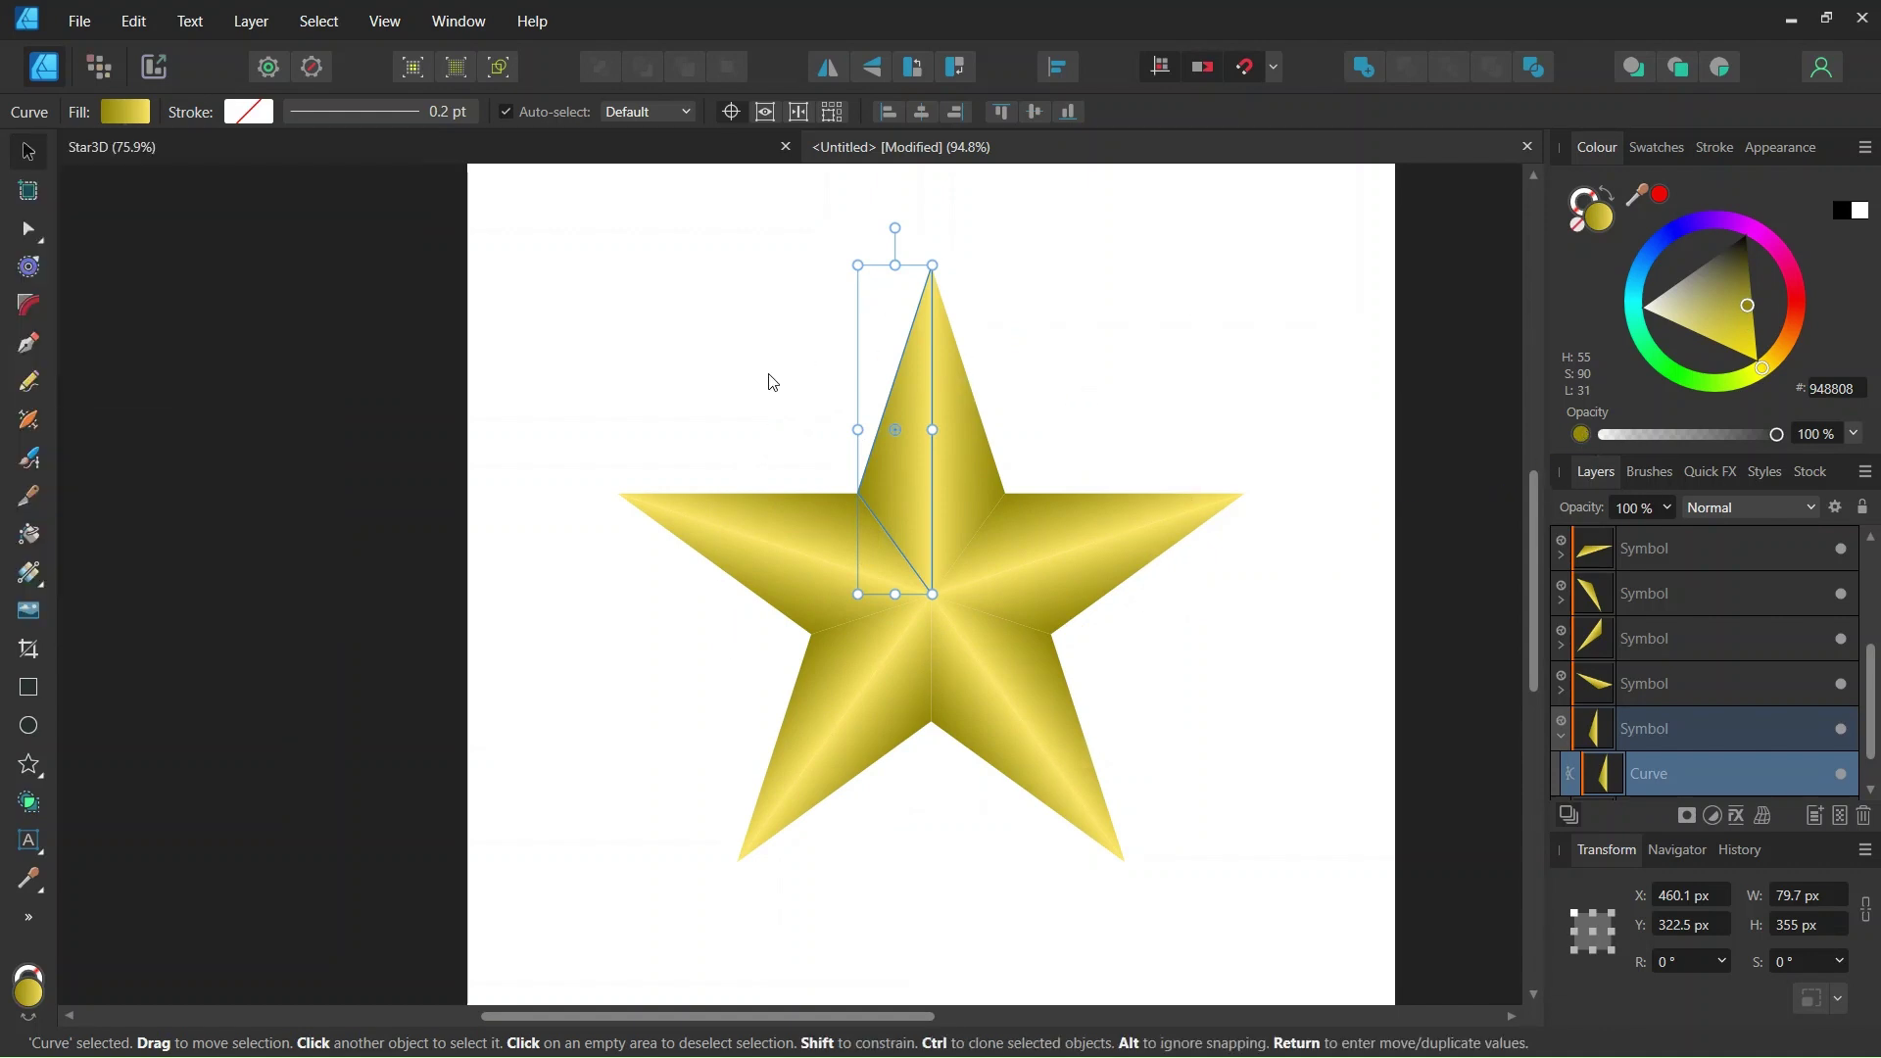
- Switch the Colour panel's opacity control to Noise, set it to 13%, then deselect
{"action": "left_click", "coordinate": [1582, 434]}
{"action": "left_click_drag", "start_coordinate": [1623, 436], "coordinate": [1628, 436]}
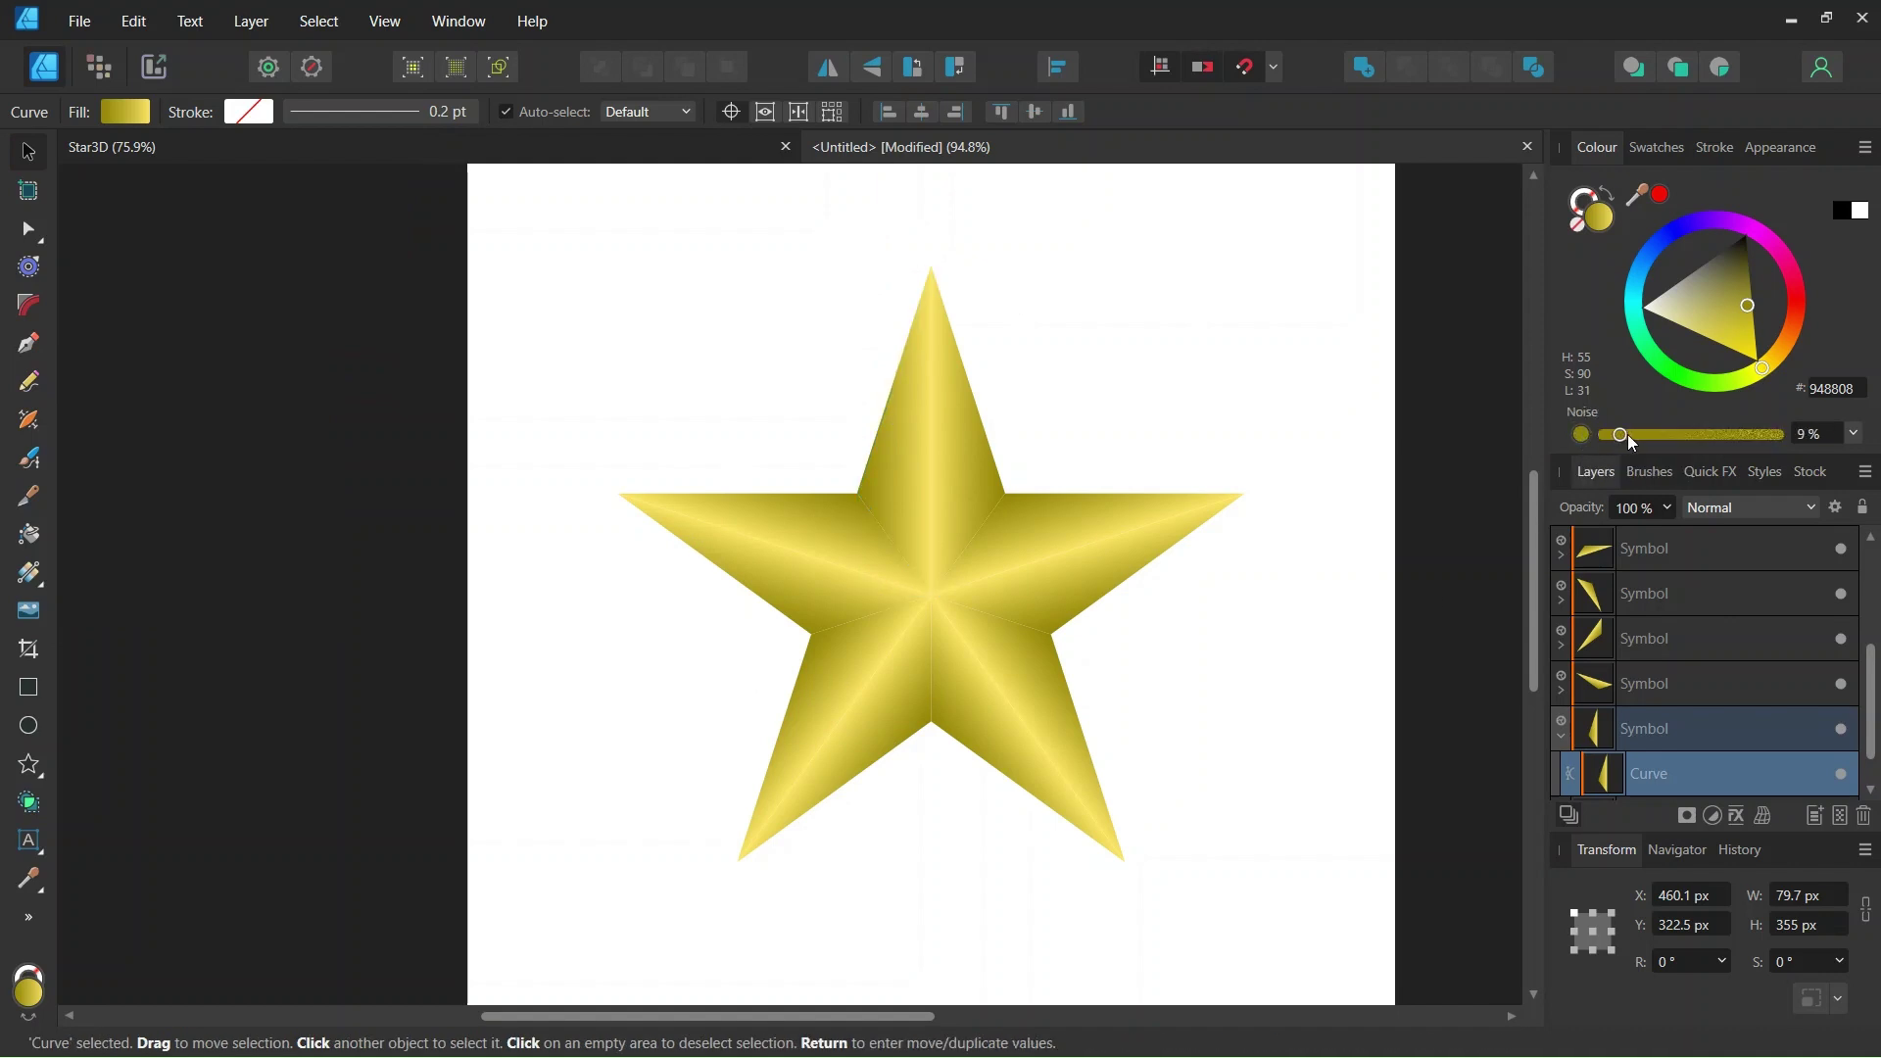
{"action": "scroll", "coordinate": [1007, 568], "scroll_direction": "up", "scroll_amount": 2}
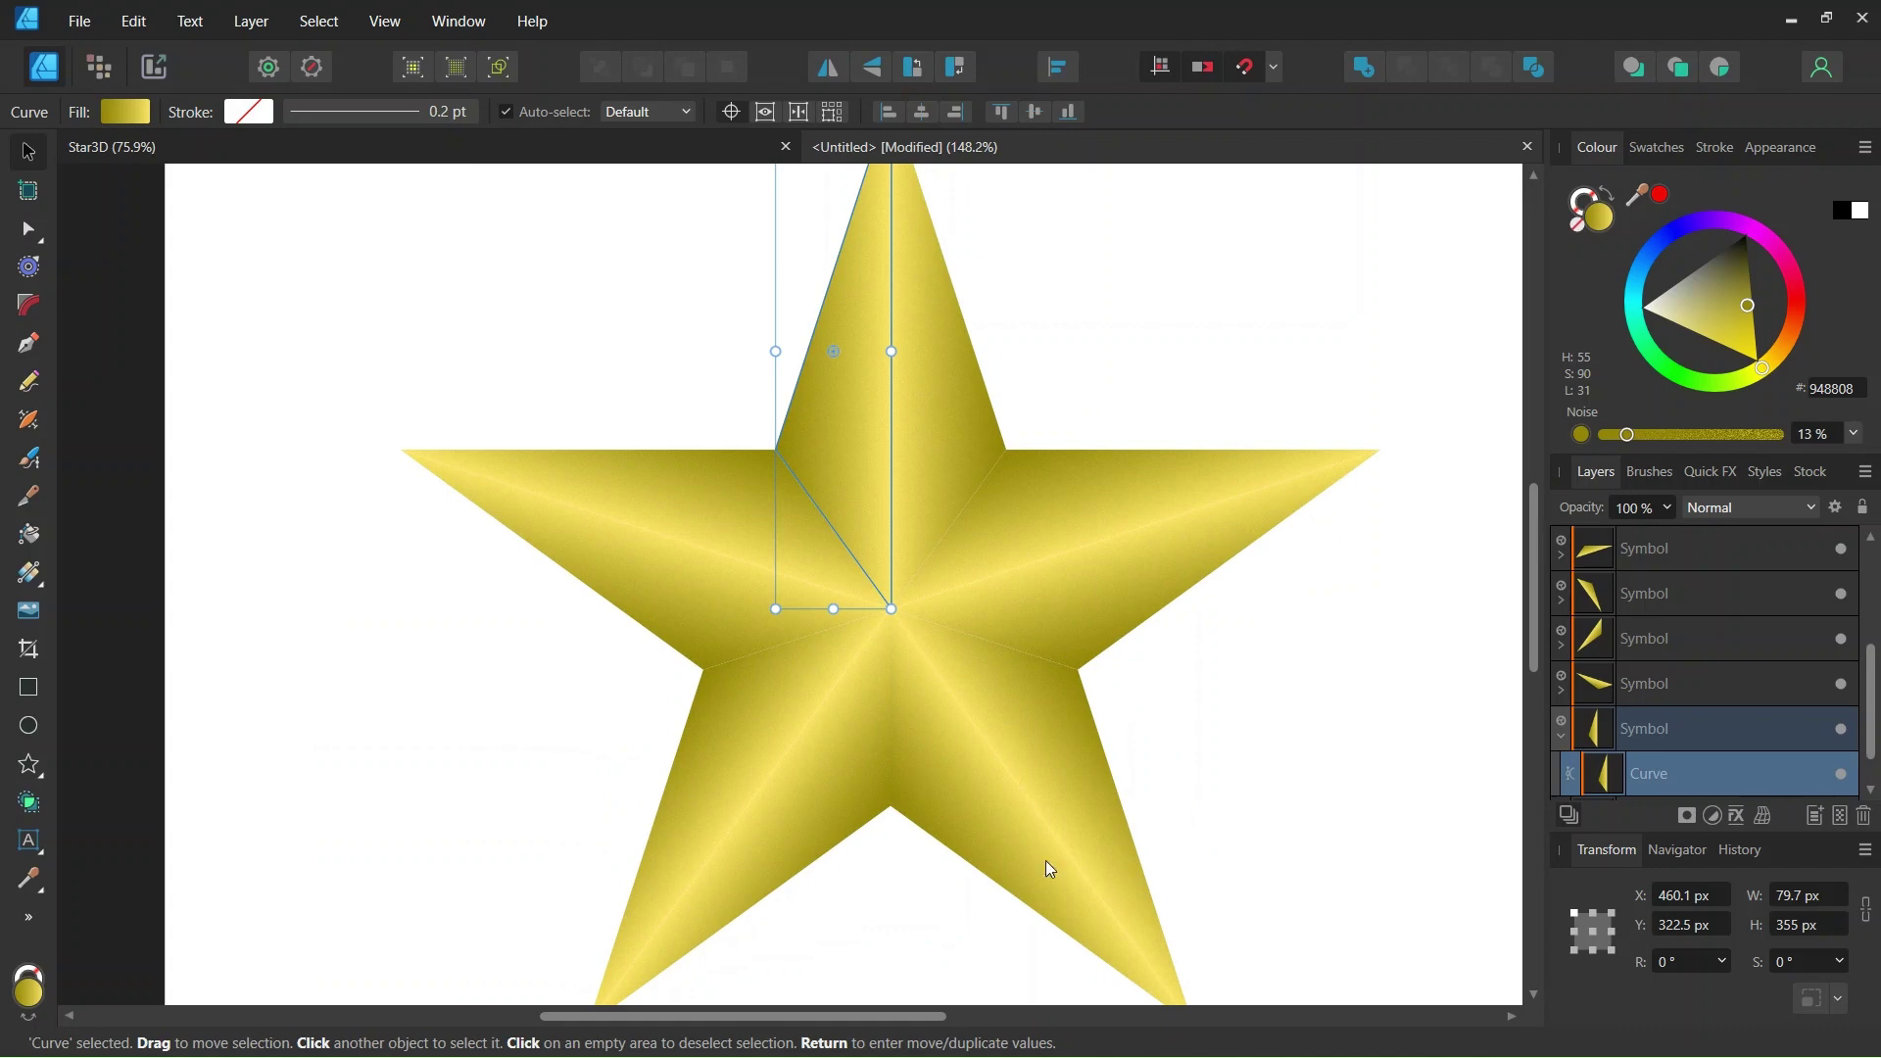
{"action": "scroll", "coordinate": [953, 744], "scroll_direction": "down", "scroll_amount": 2}
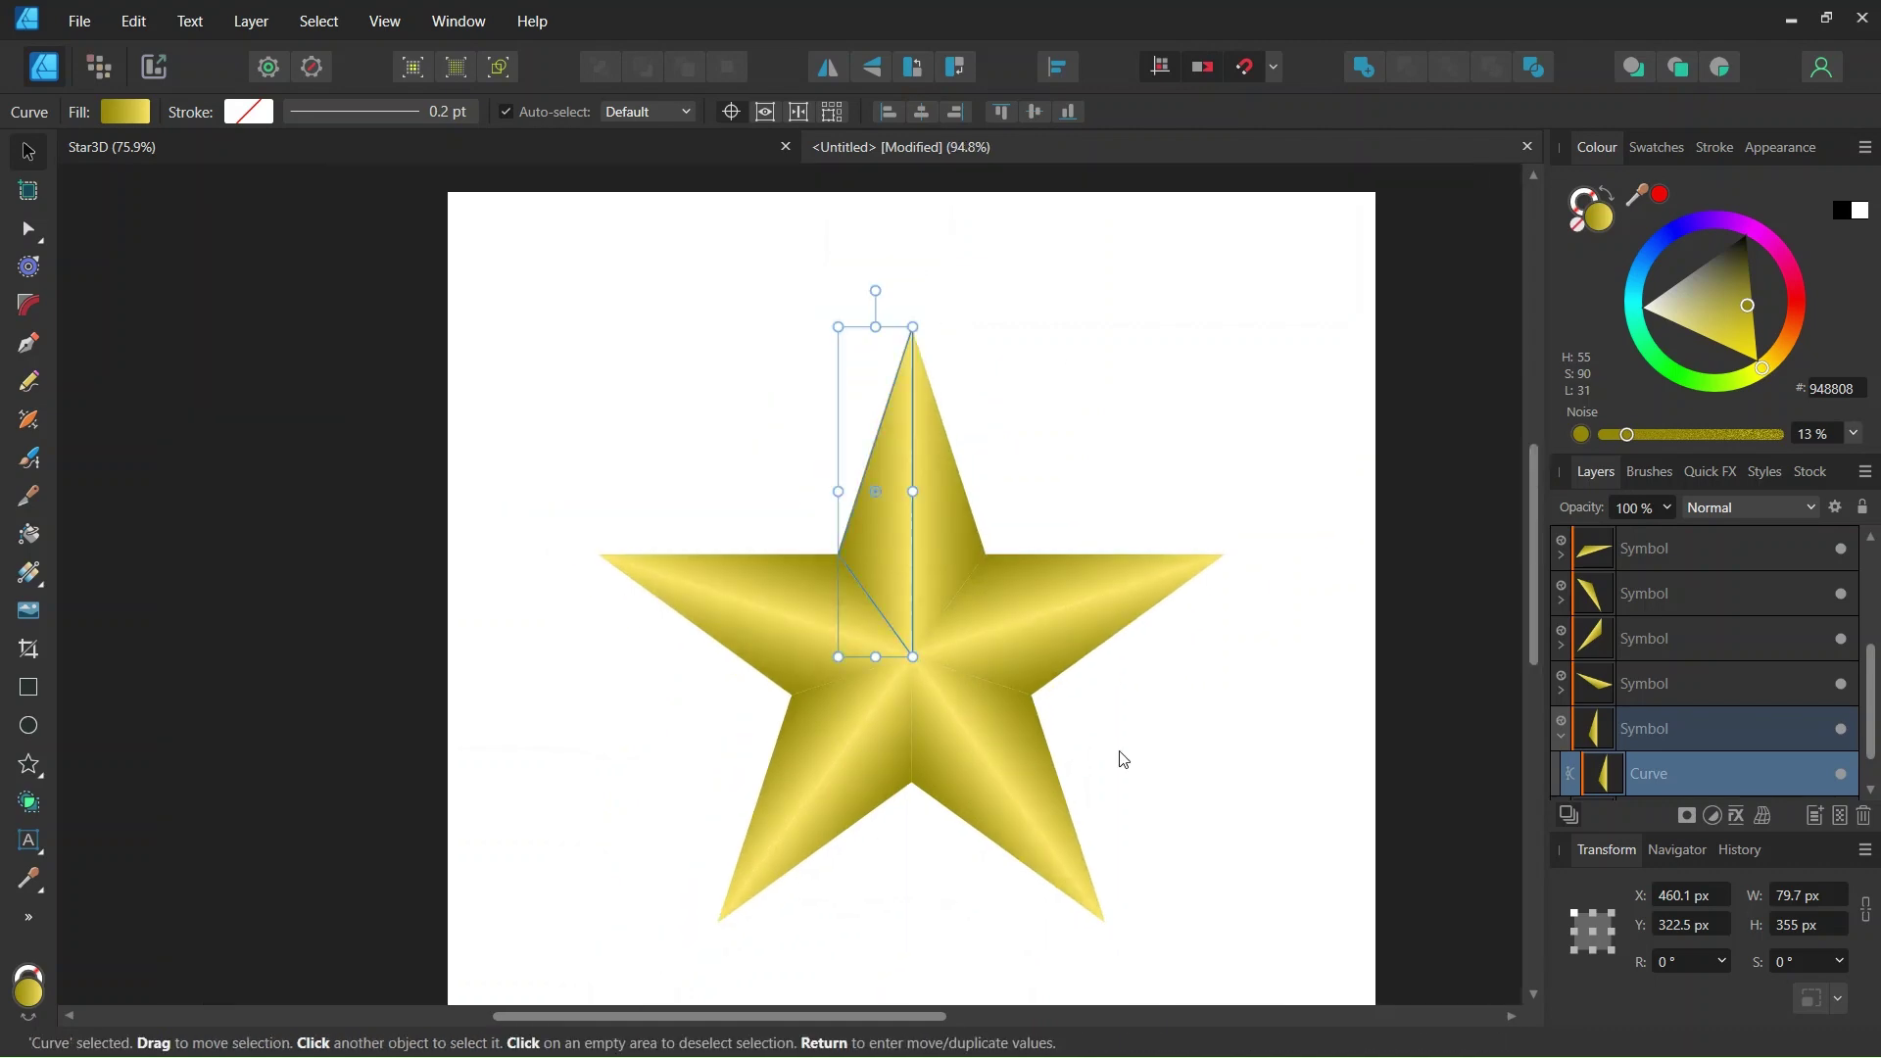
{"action": "left_click", "coordinate": [1176, 756]}
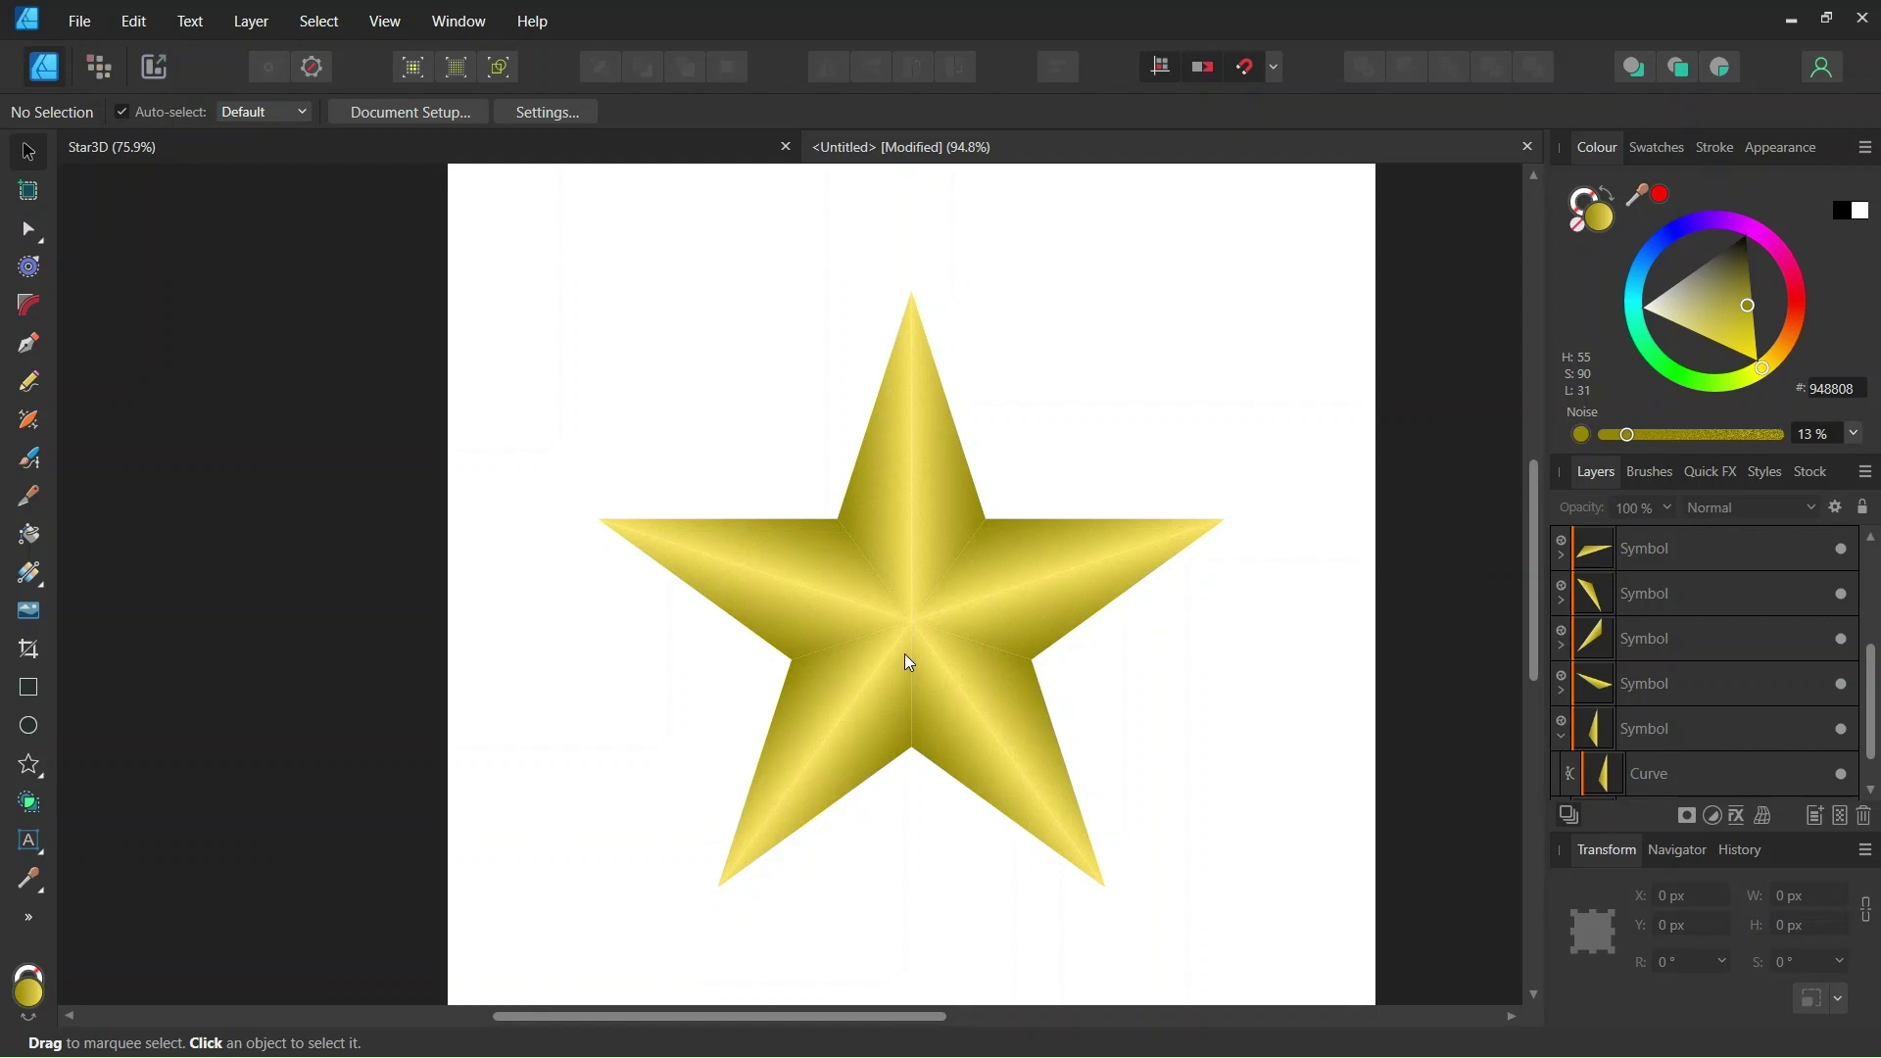
{"action": "scroll", "coordinate": [912, 666], "scroll_direction": "up", "scroll_amount": 1}
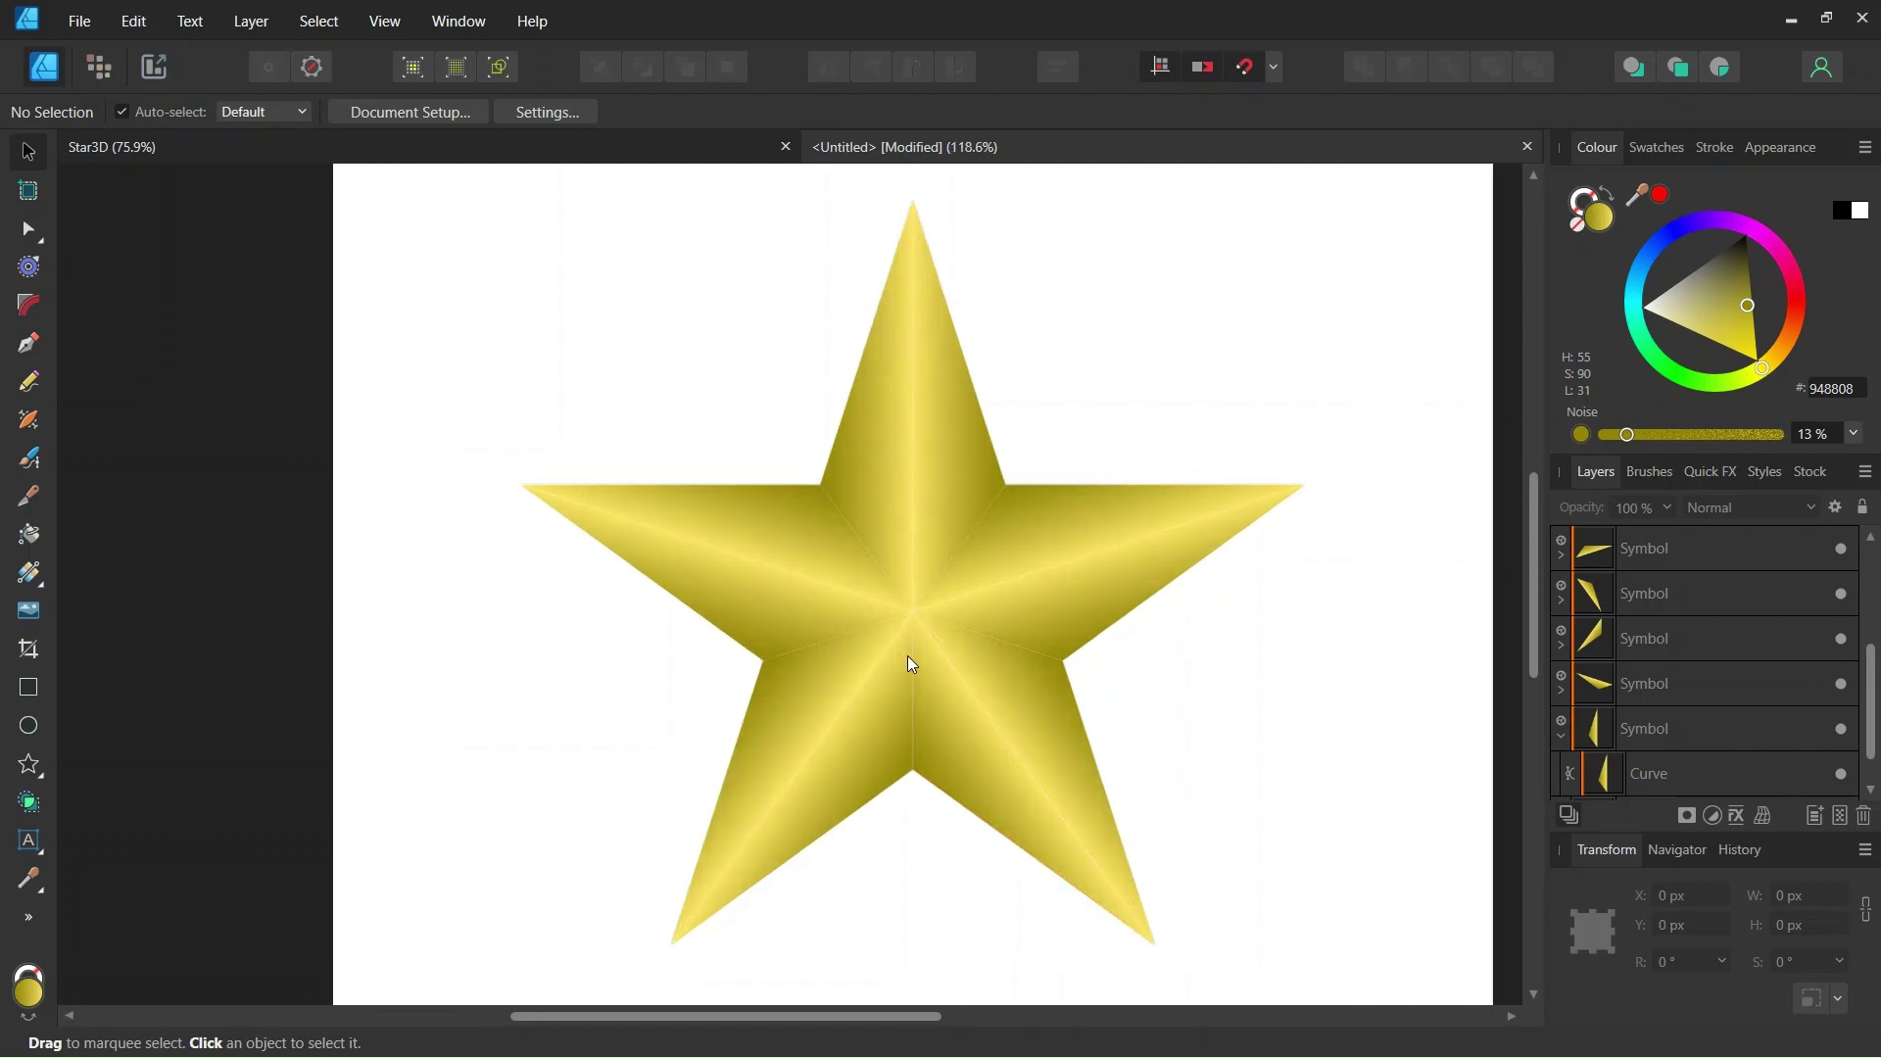